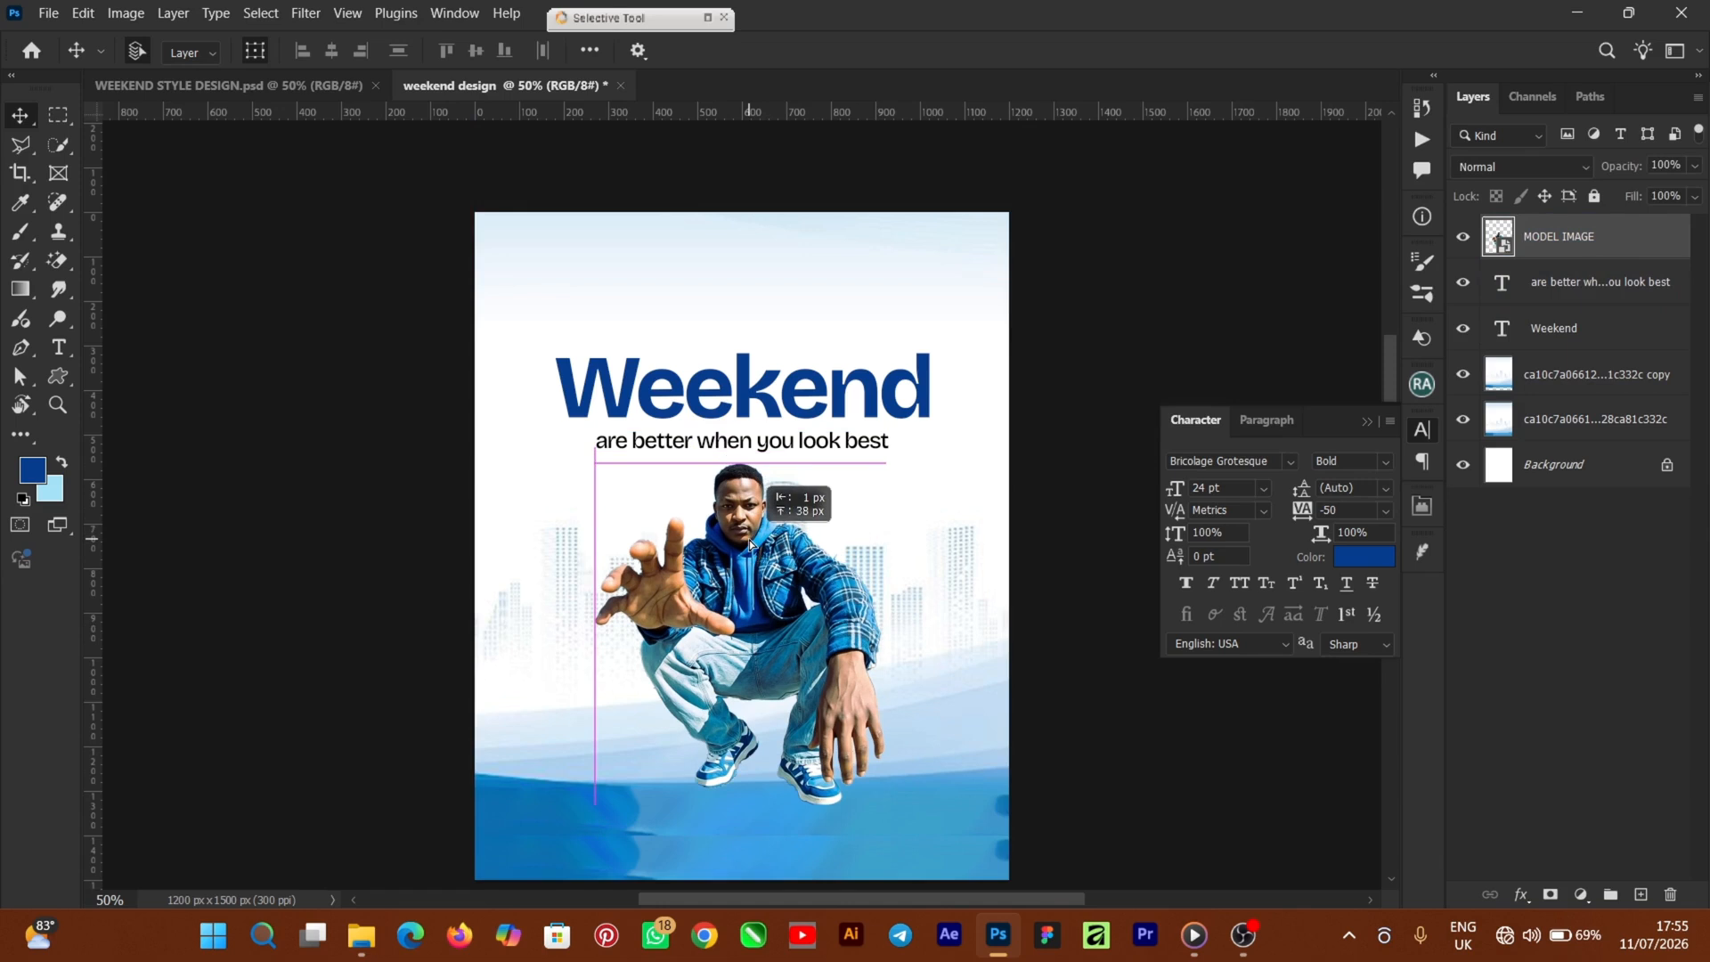
Step: Position the model image centred below the tagline and scale it to 102.90%
drag(749, 545, 749, 545)
drag(531, 696, 532, 696)
click(746, 581)
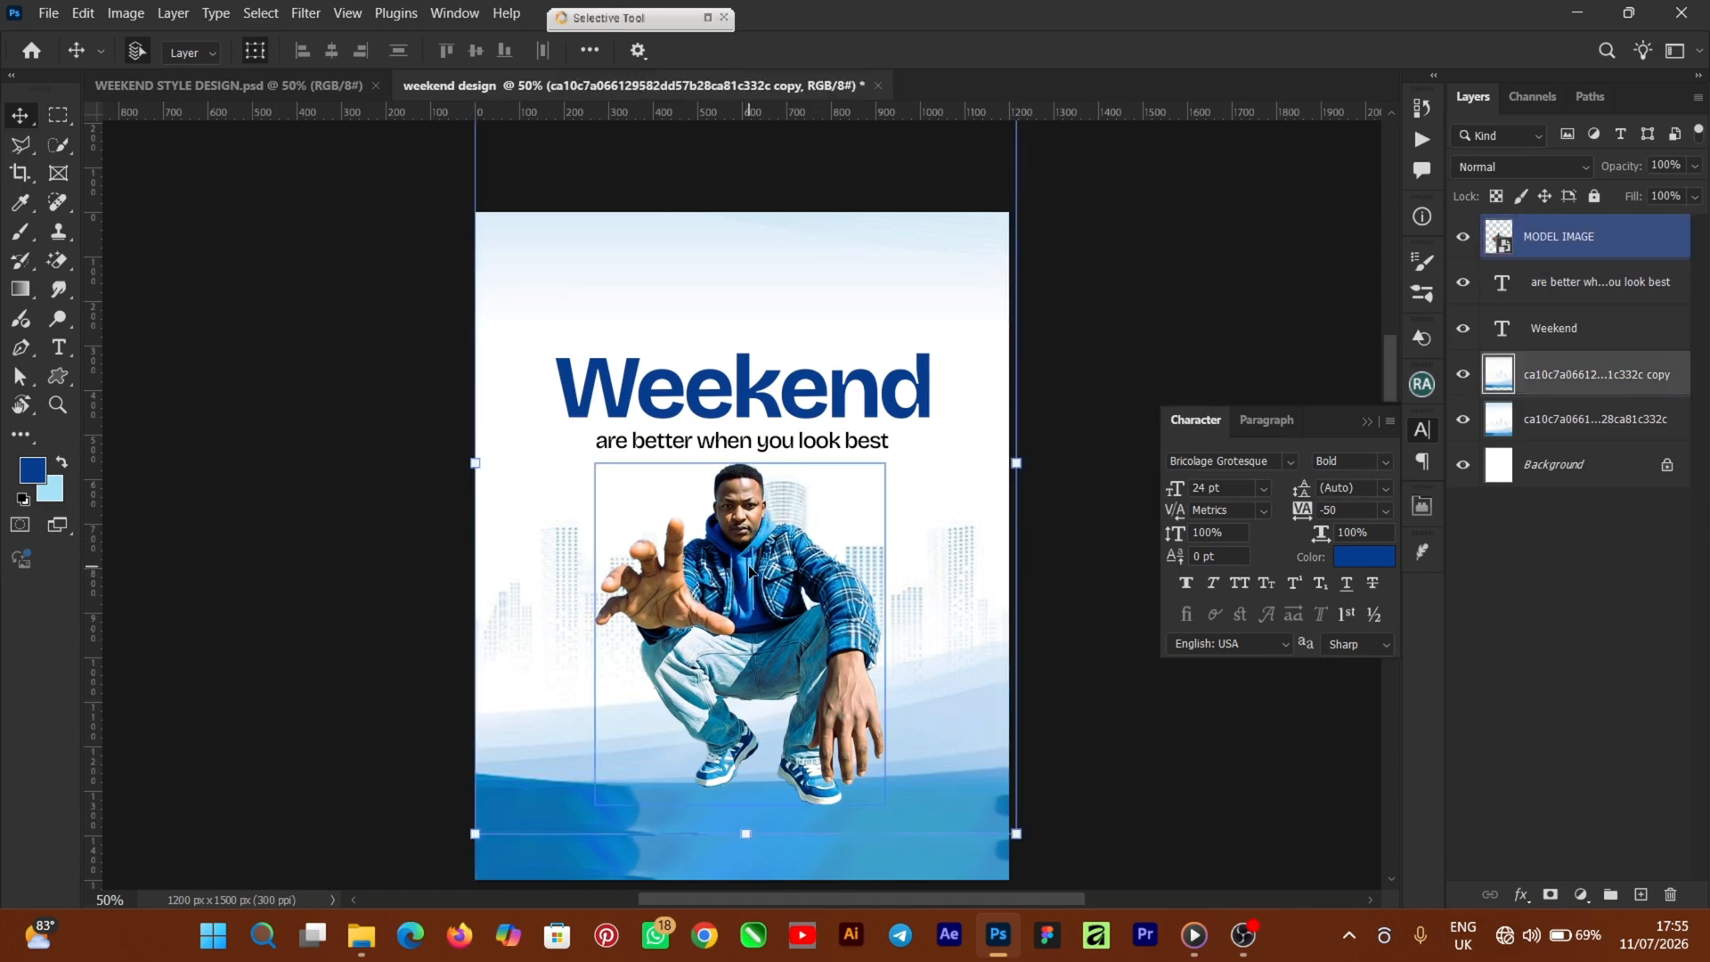
drag(883, 463, 862, 488)
drag(720, 617, 722, 607)
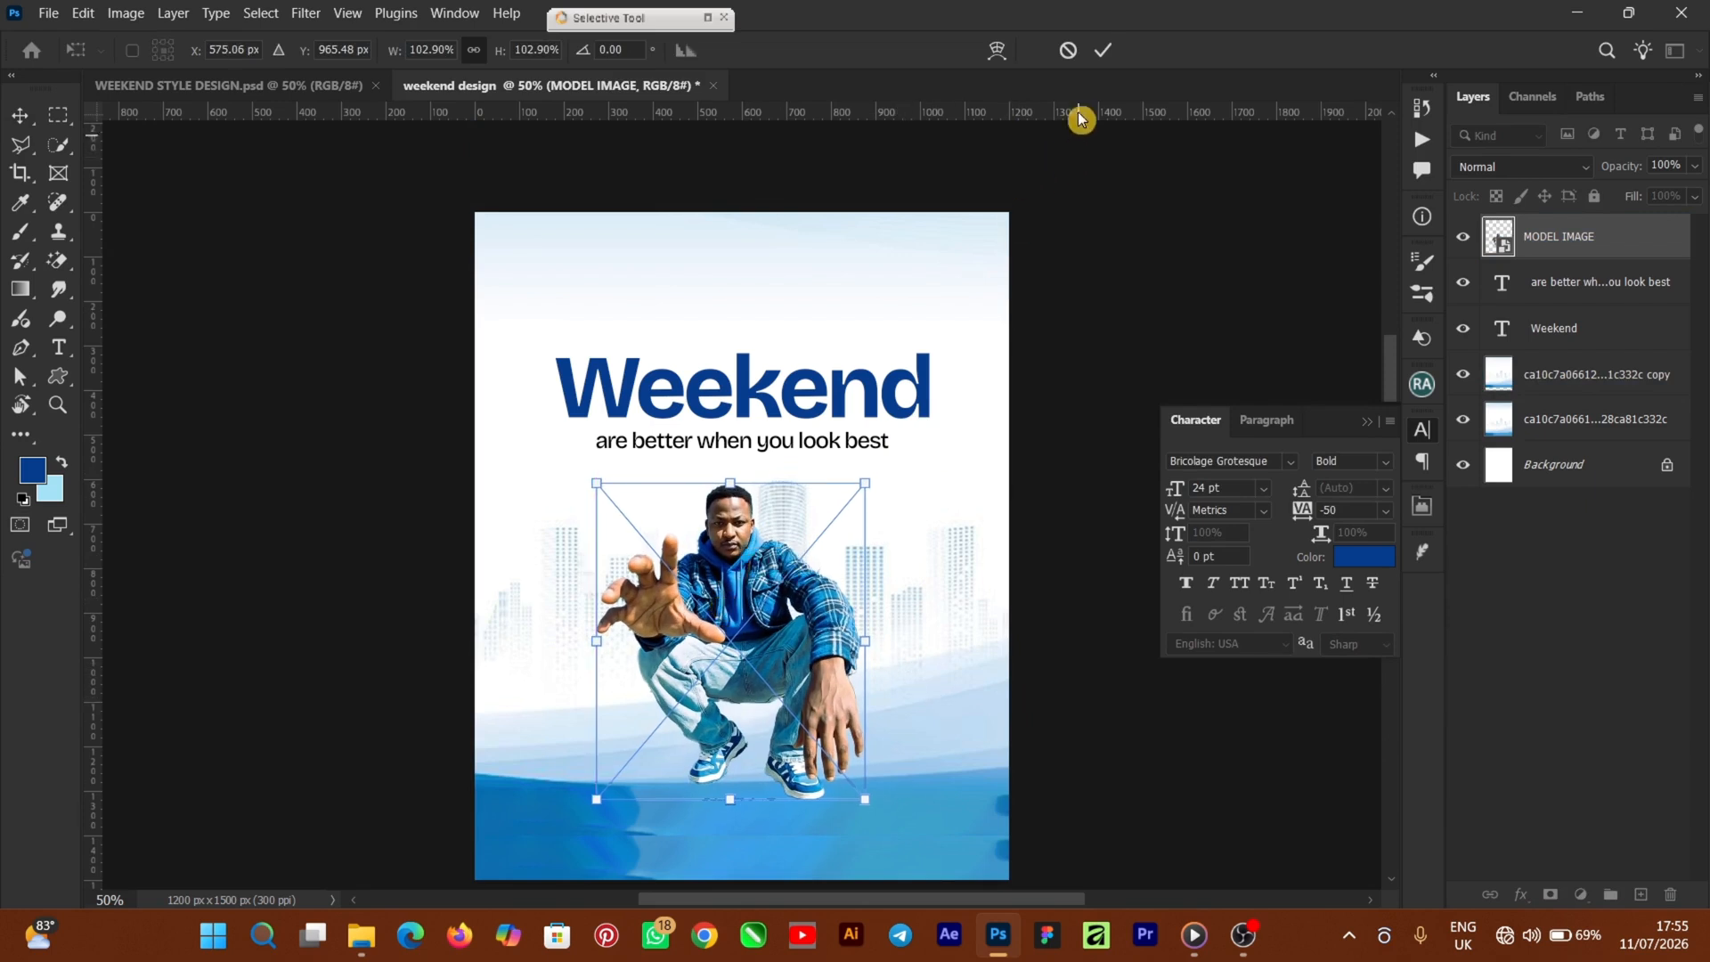
click(1103, 50)
drag(955, 683, 956, 703)
click(1051, 685)
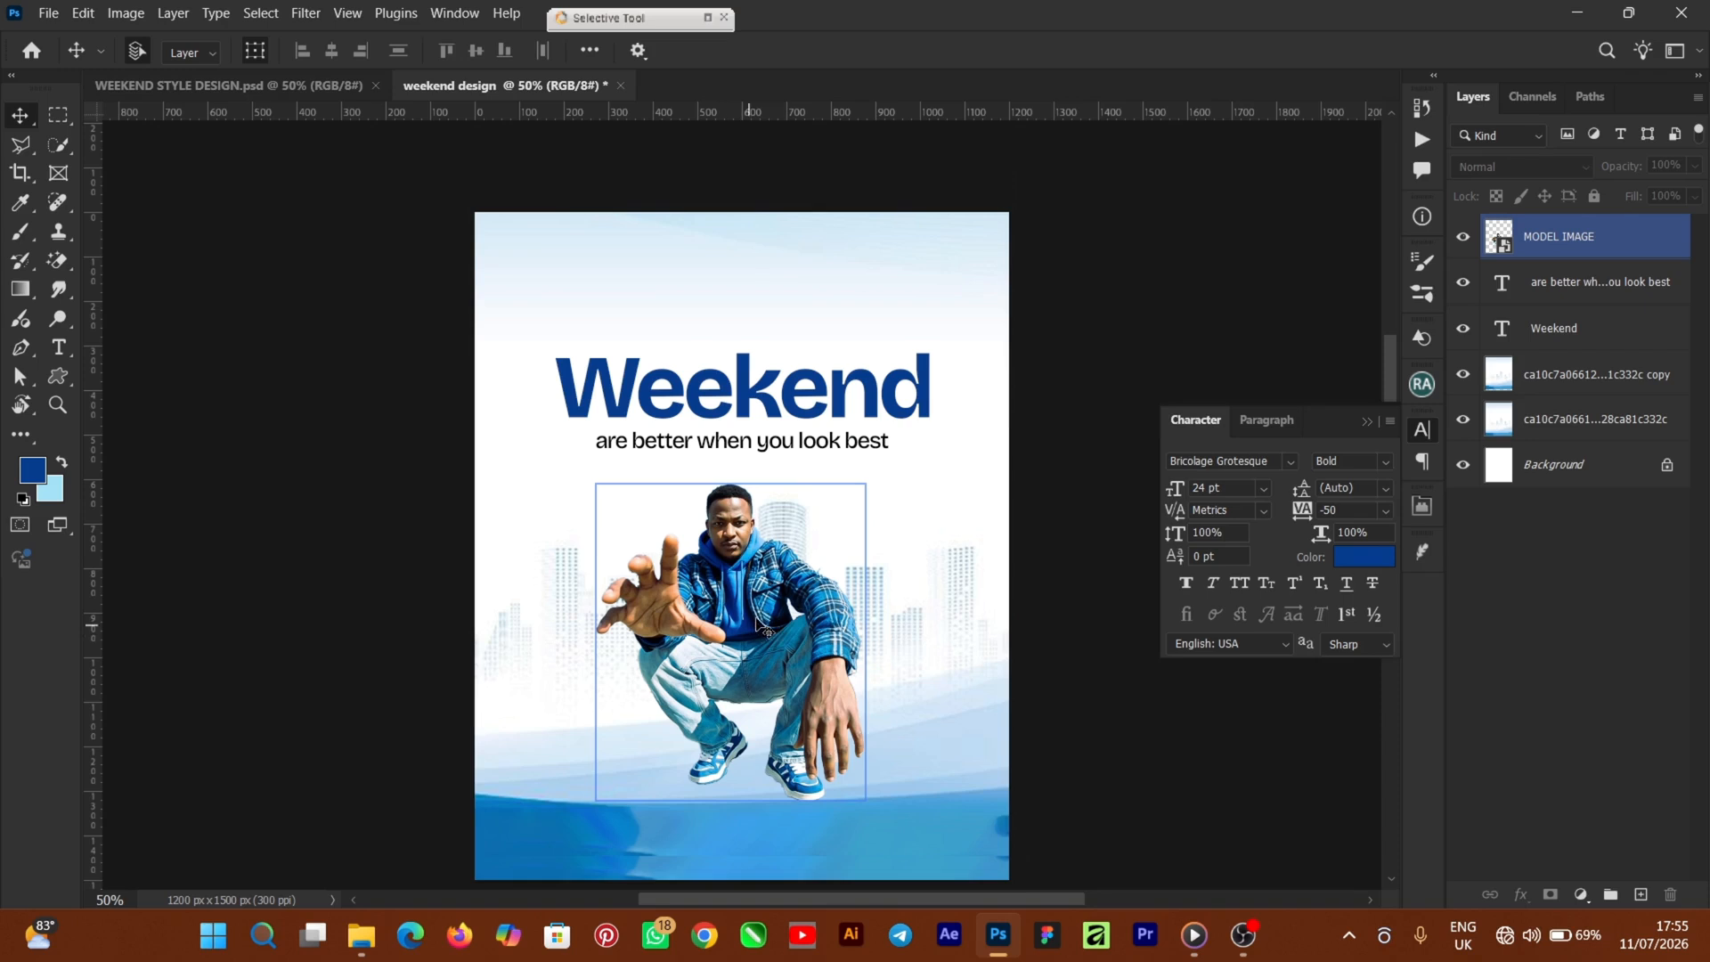
click(1113, 635)
Step: Place the glowing check-mark badge image from the WEEKEND RESOURCES FILE folder into the design with the Screen blend mode
mouse_move(373, 943)
click(381, 868)
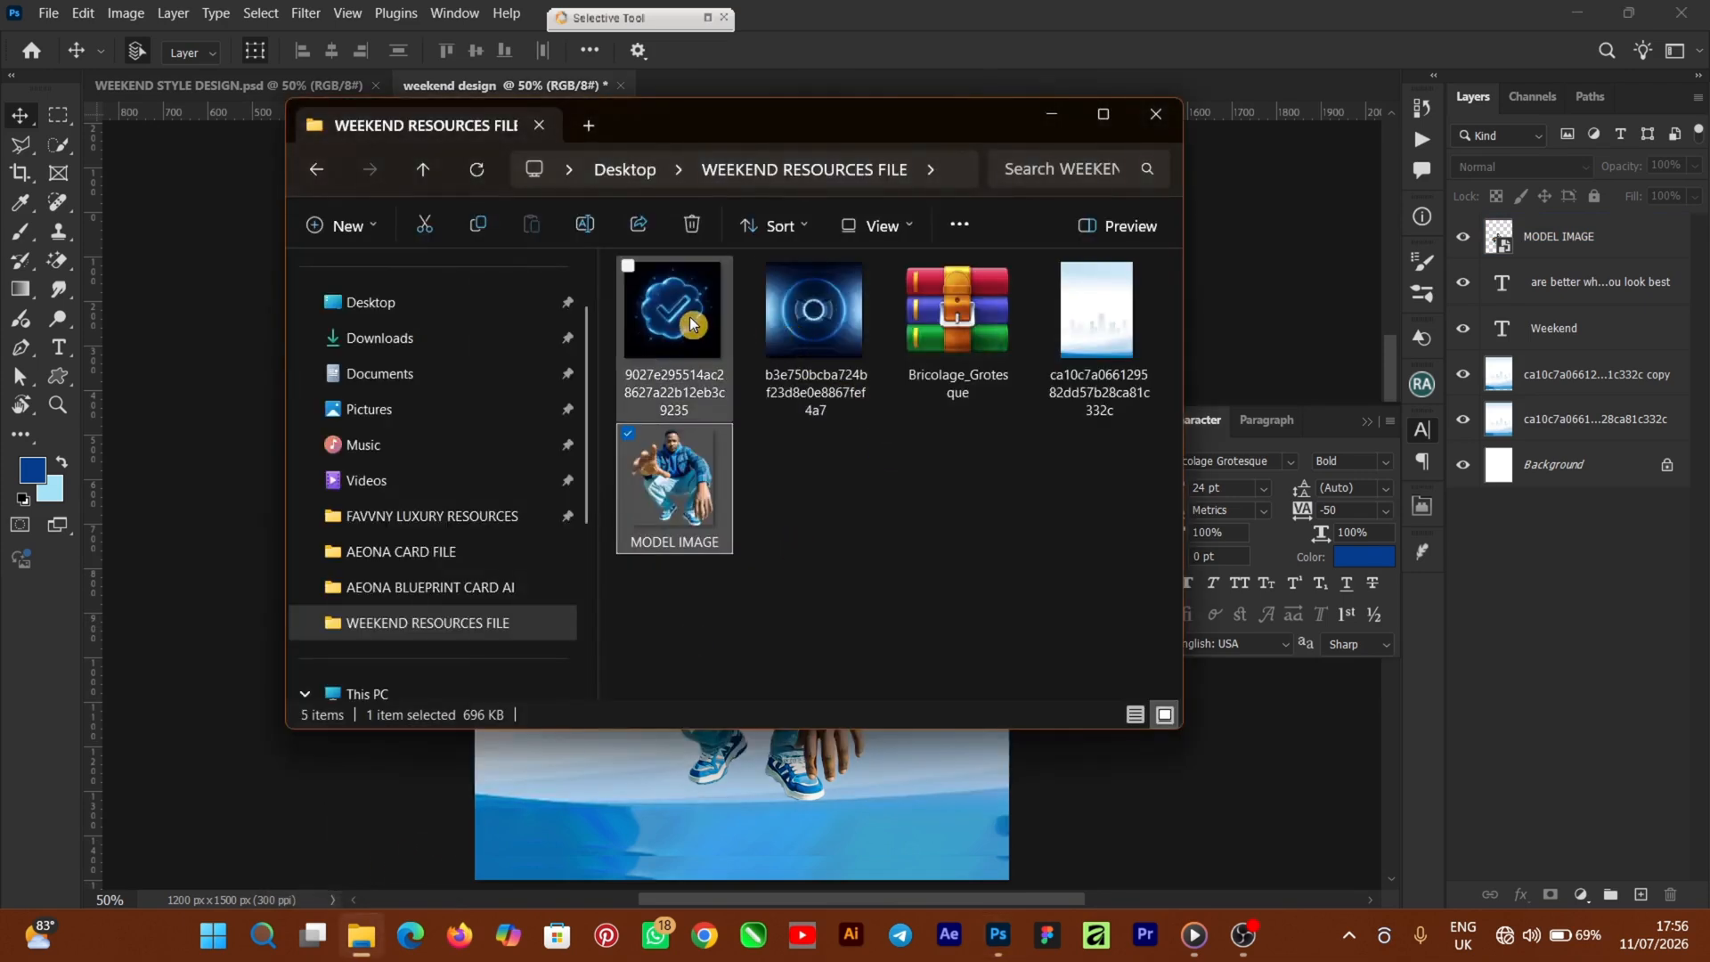
drag(674, 319, 1024, 488)
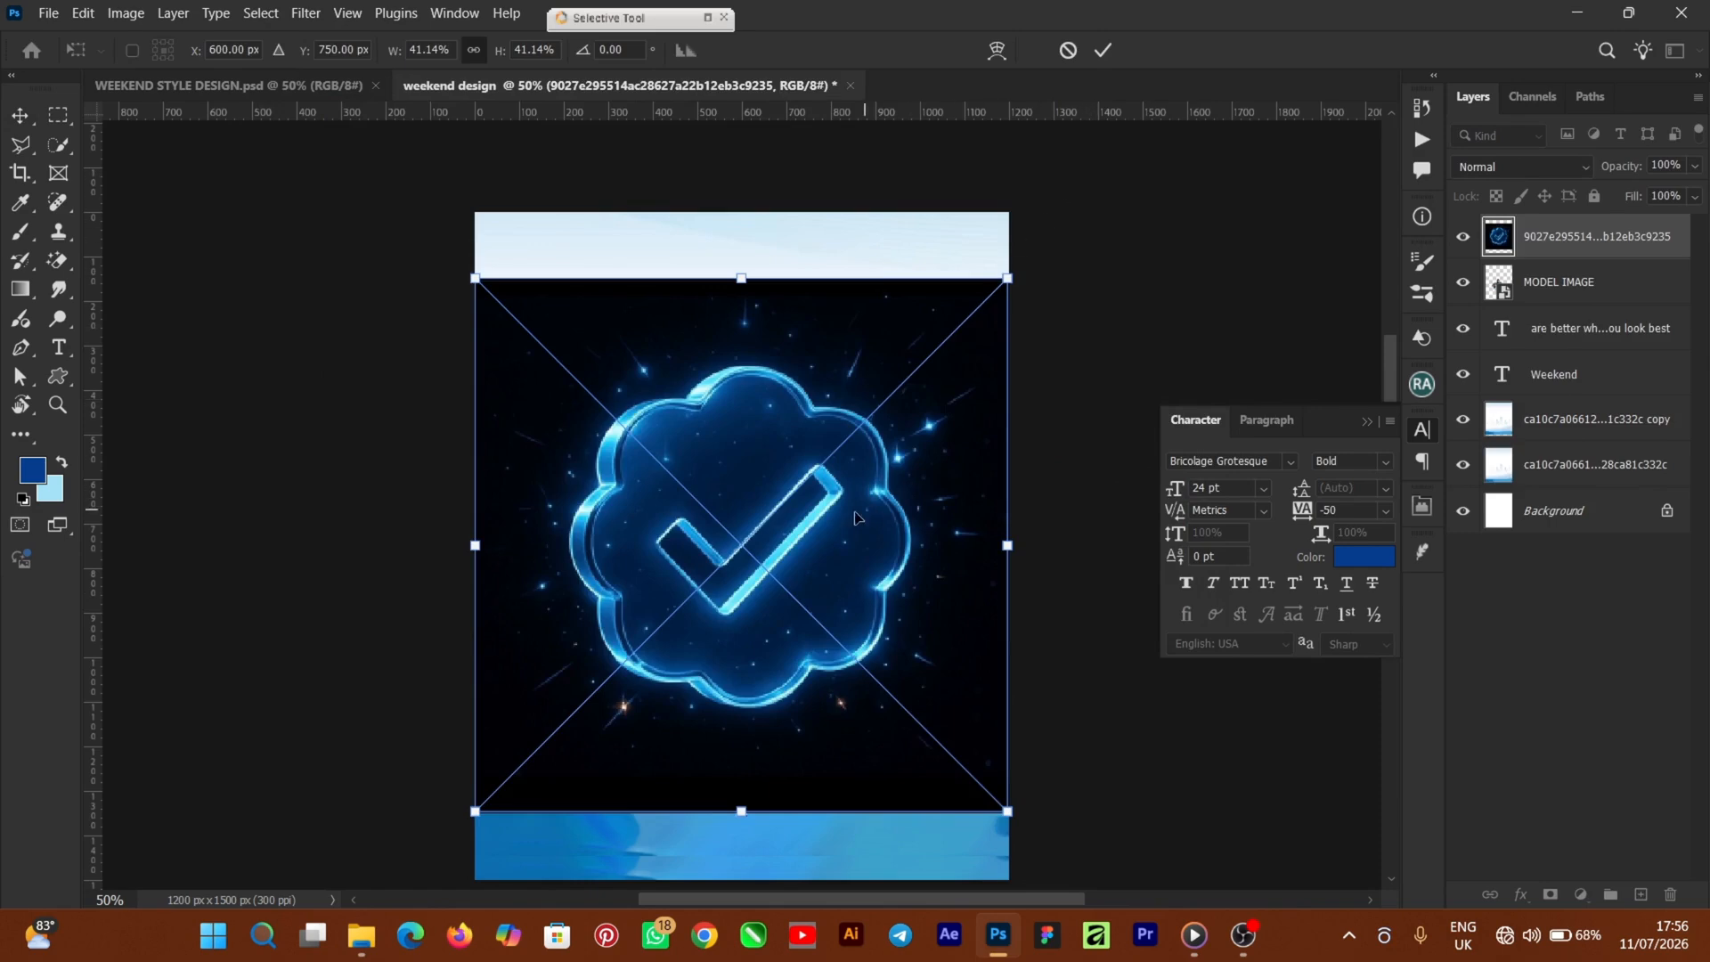
click(1103, 50)
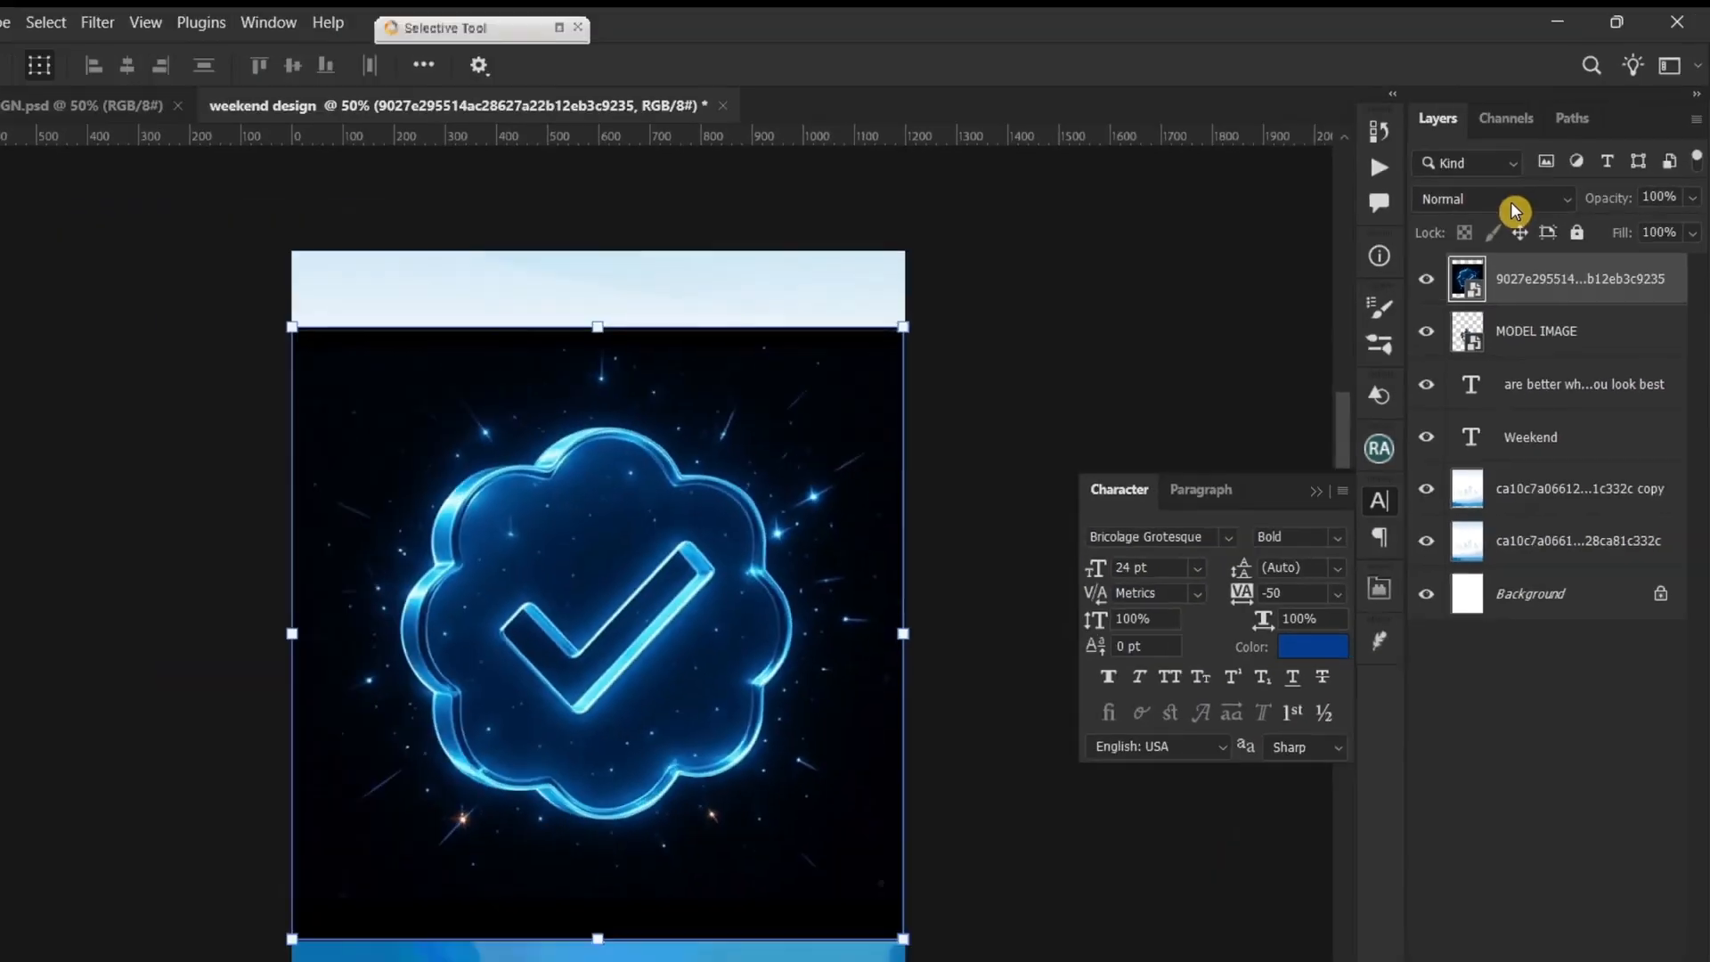
click(1512, 202)
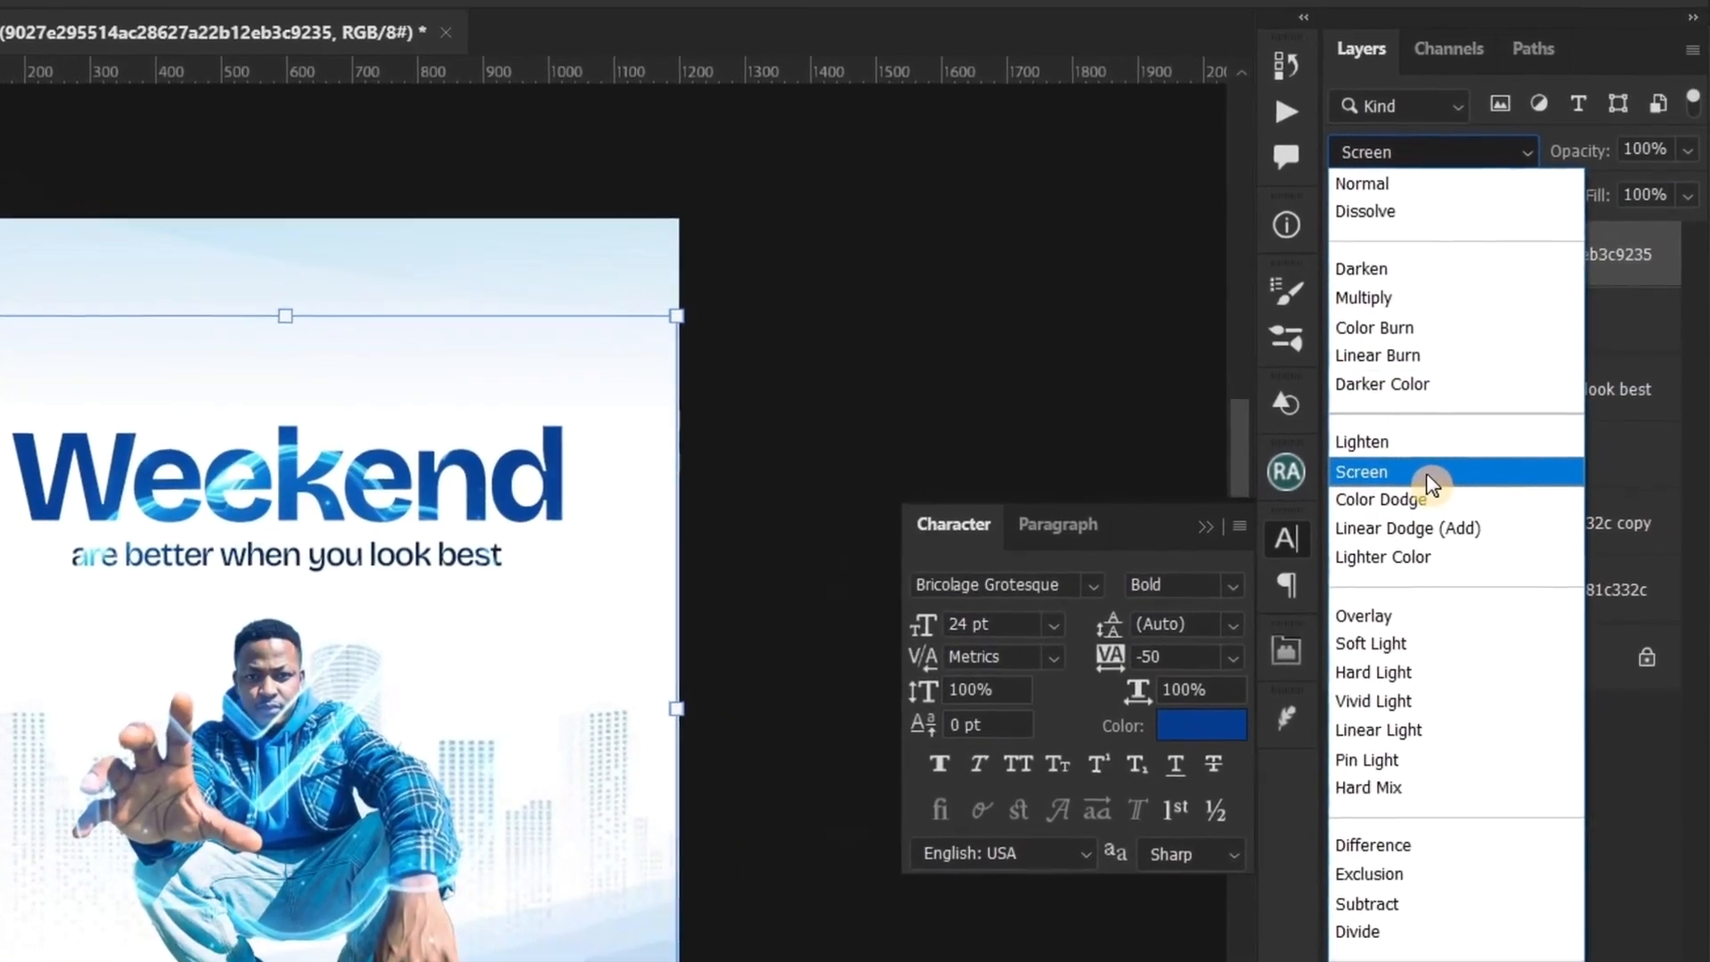
click(1414, 475)
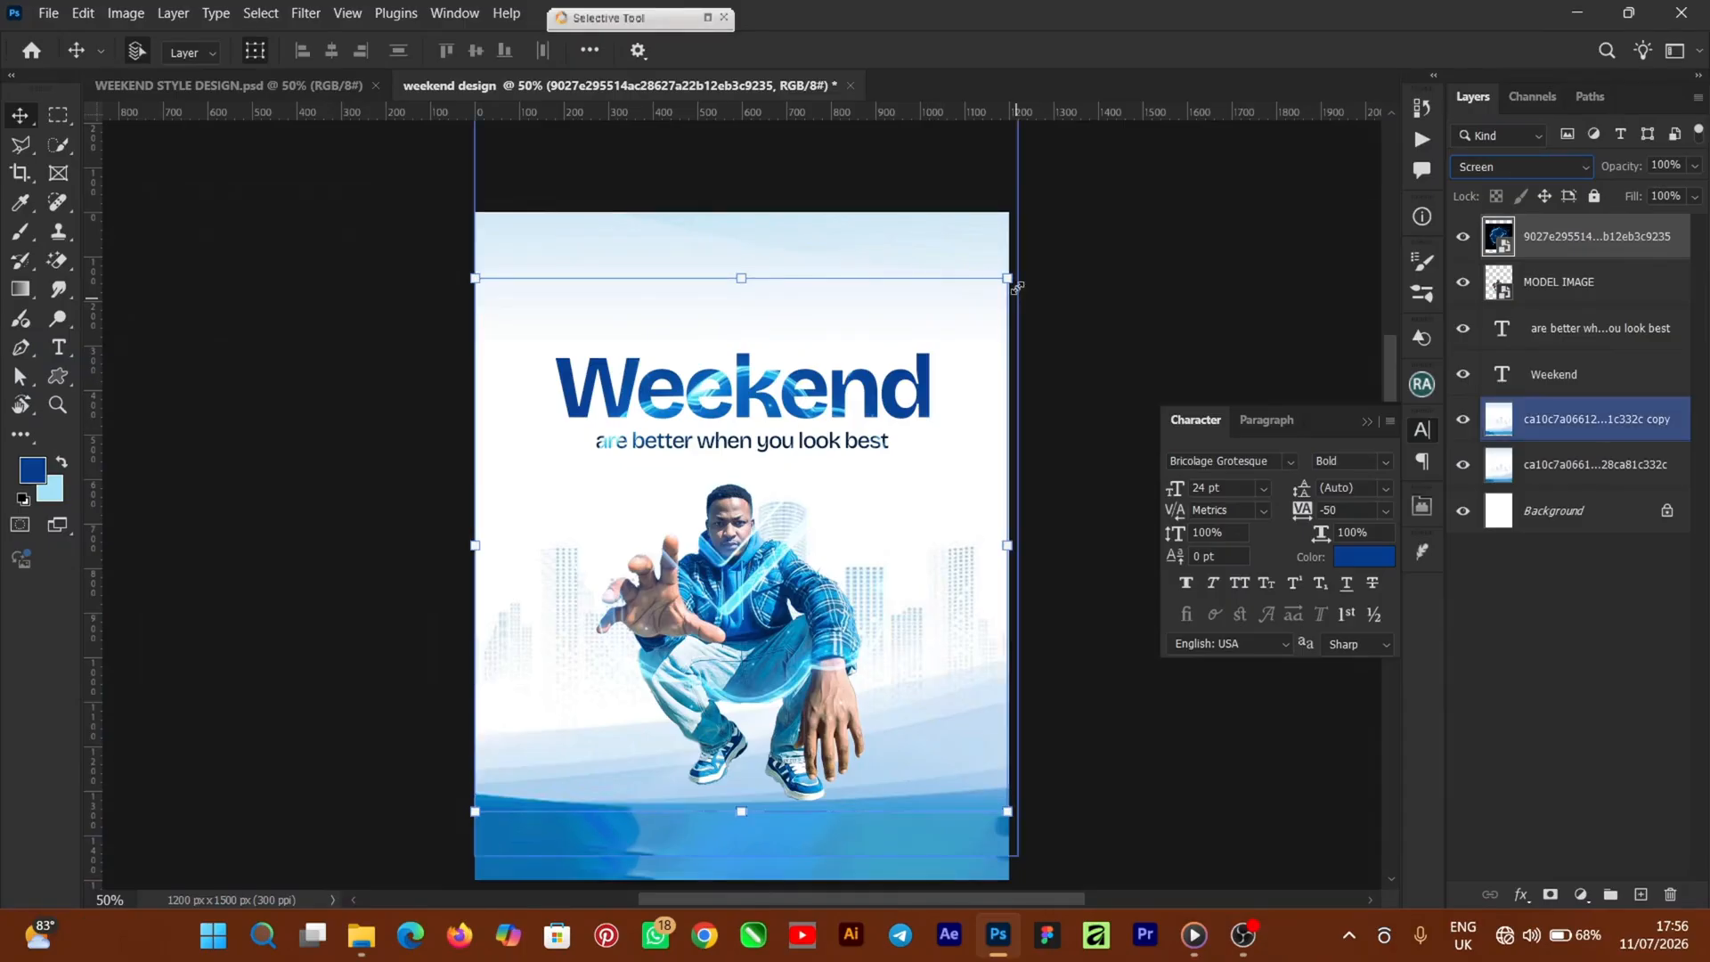
Step: Scale the check-mark badge overlay to 13.56% and position it over the first letters of the Weekend headline
drag(1007, 277, 677, 609)
drag(588, 710, 652, 407)
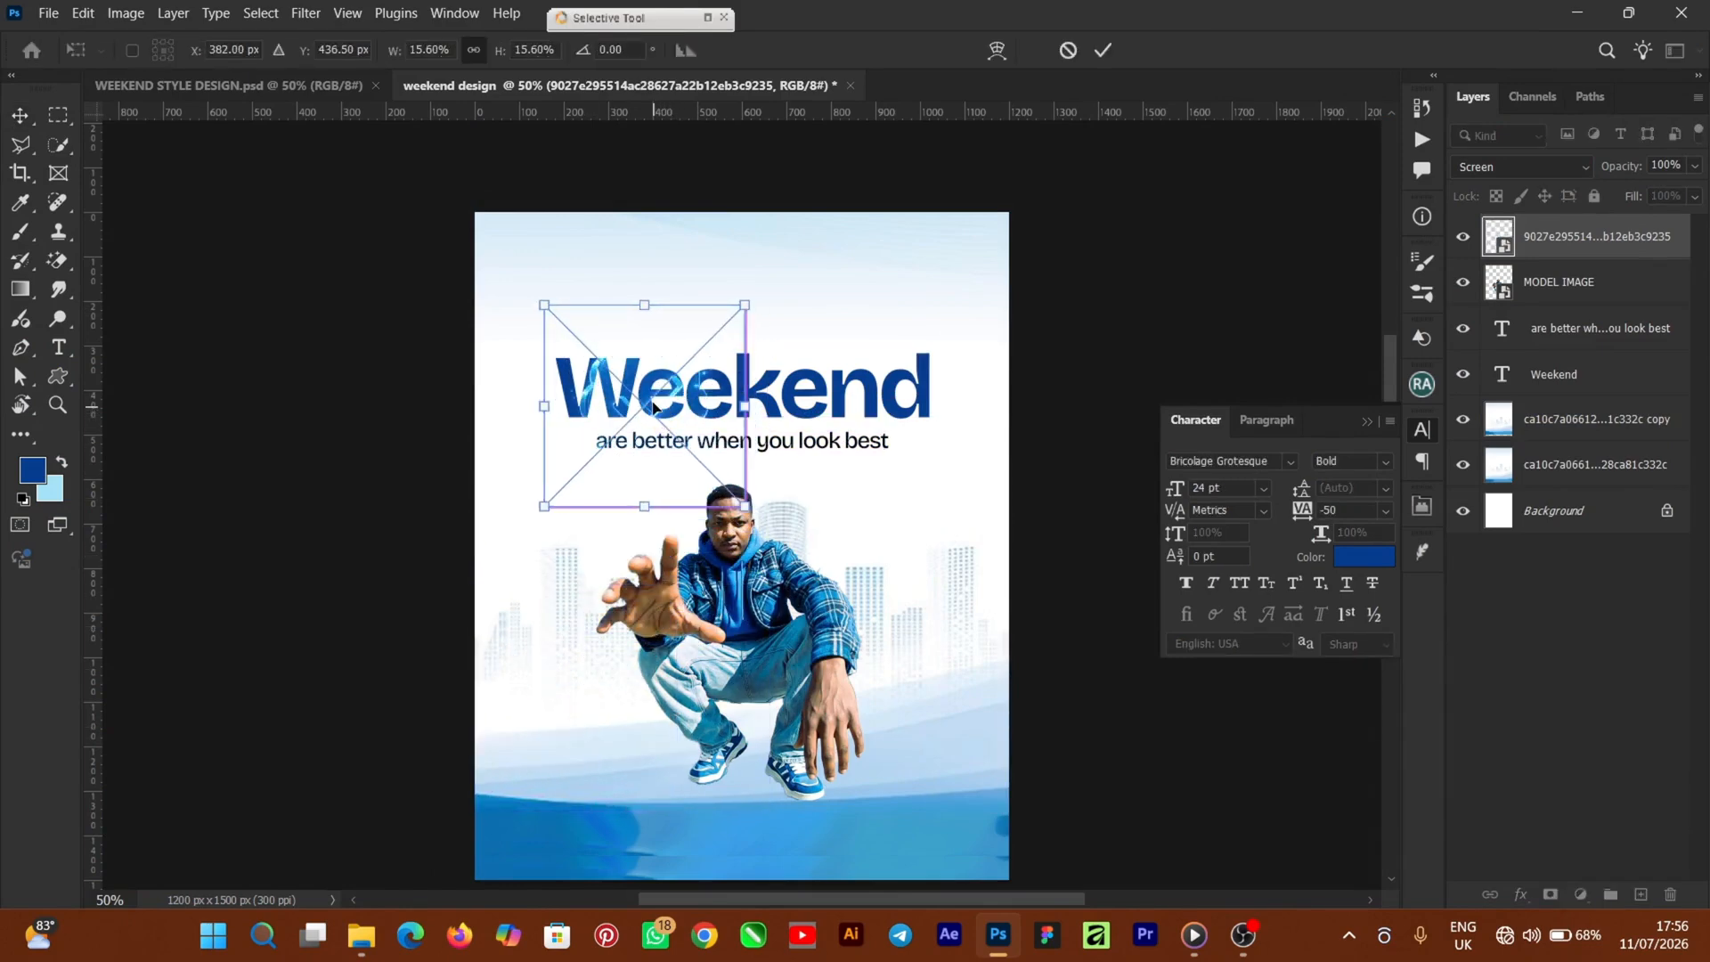
key(ctrl+plus)
key(ctrl+plus)
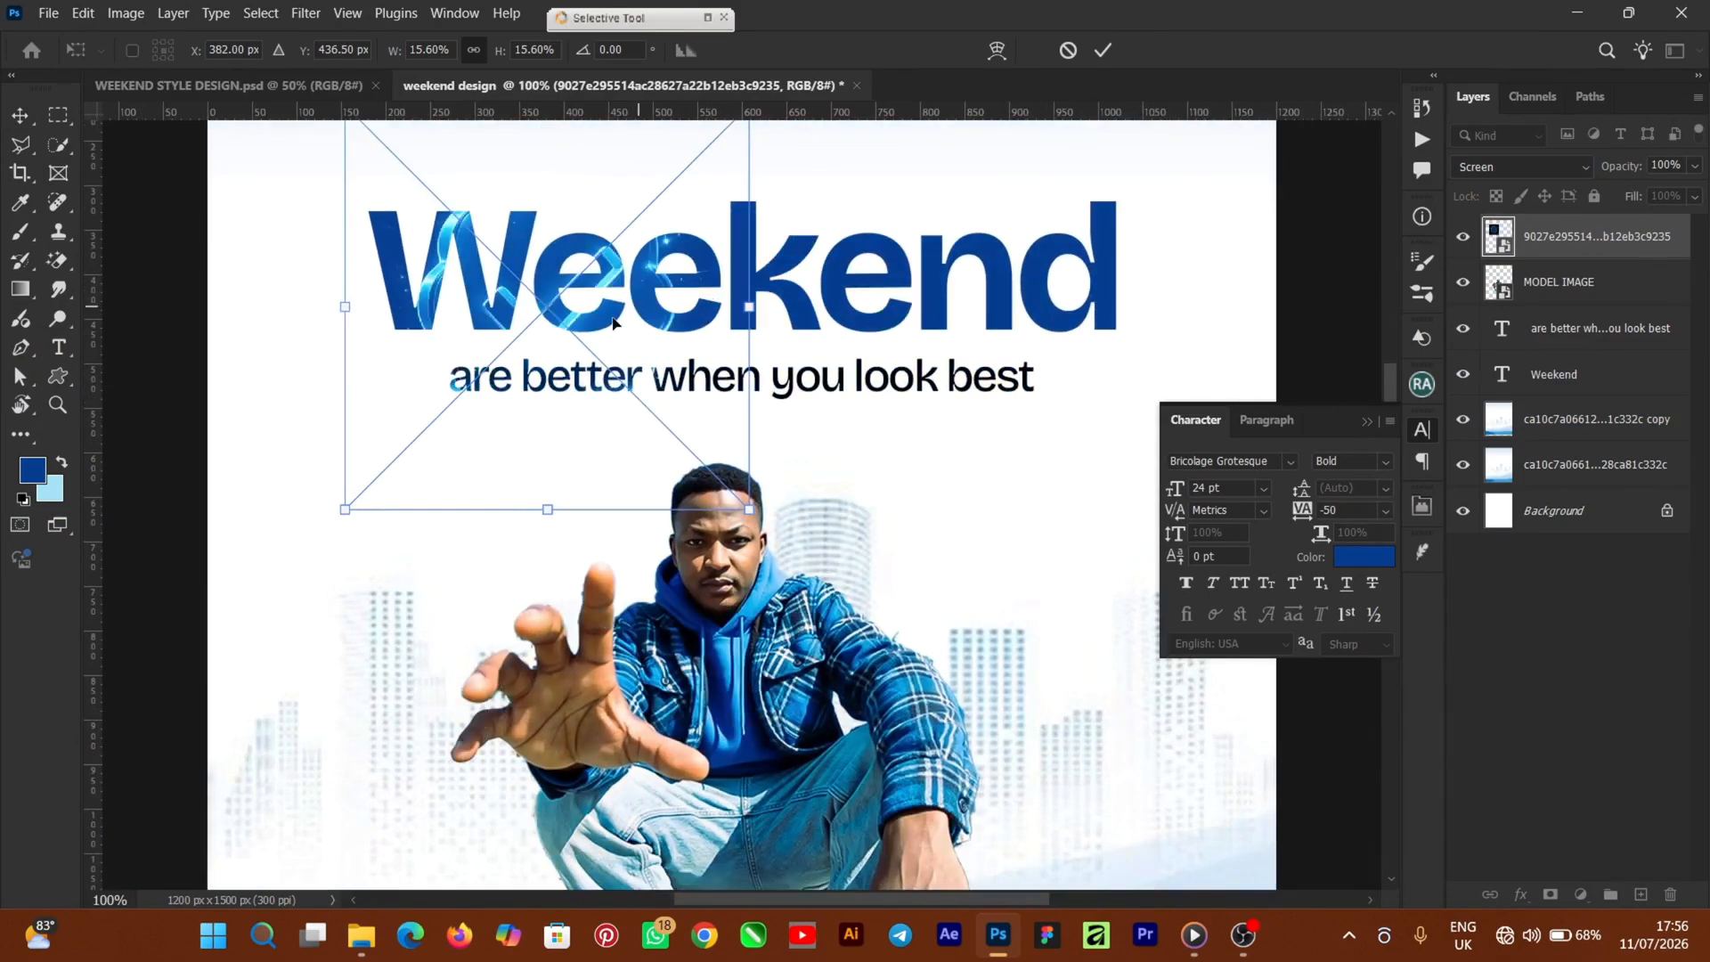
drag(613, 322, 586, 297)
drag(729, 472, 675, 432)
drag(532, 230, 568, 237)
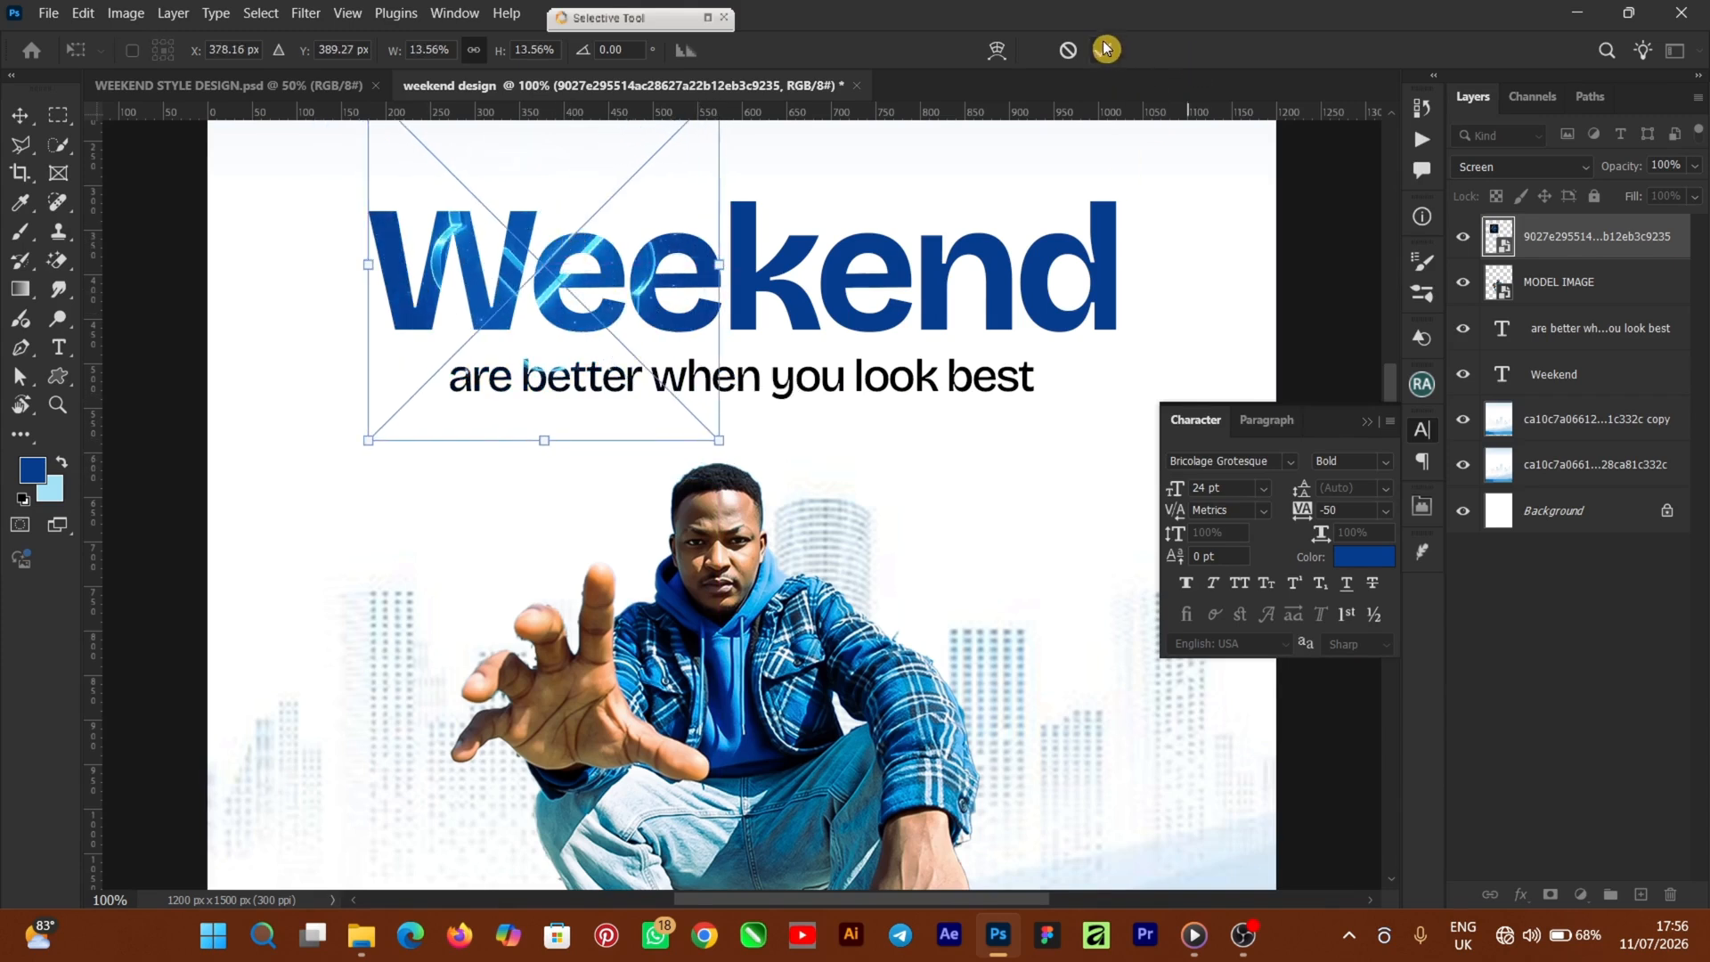
click(1104, 49)
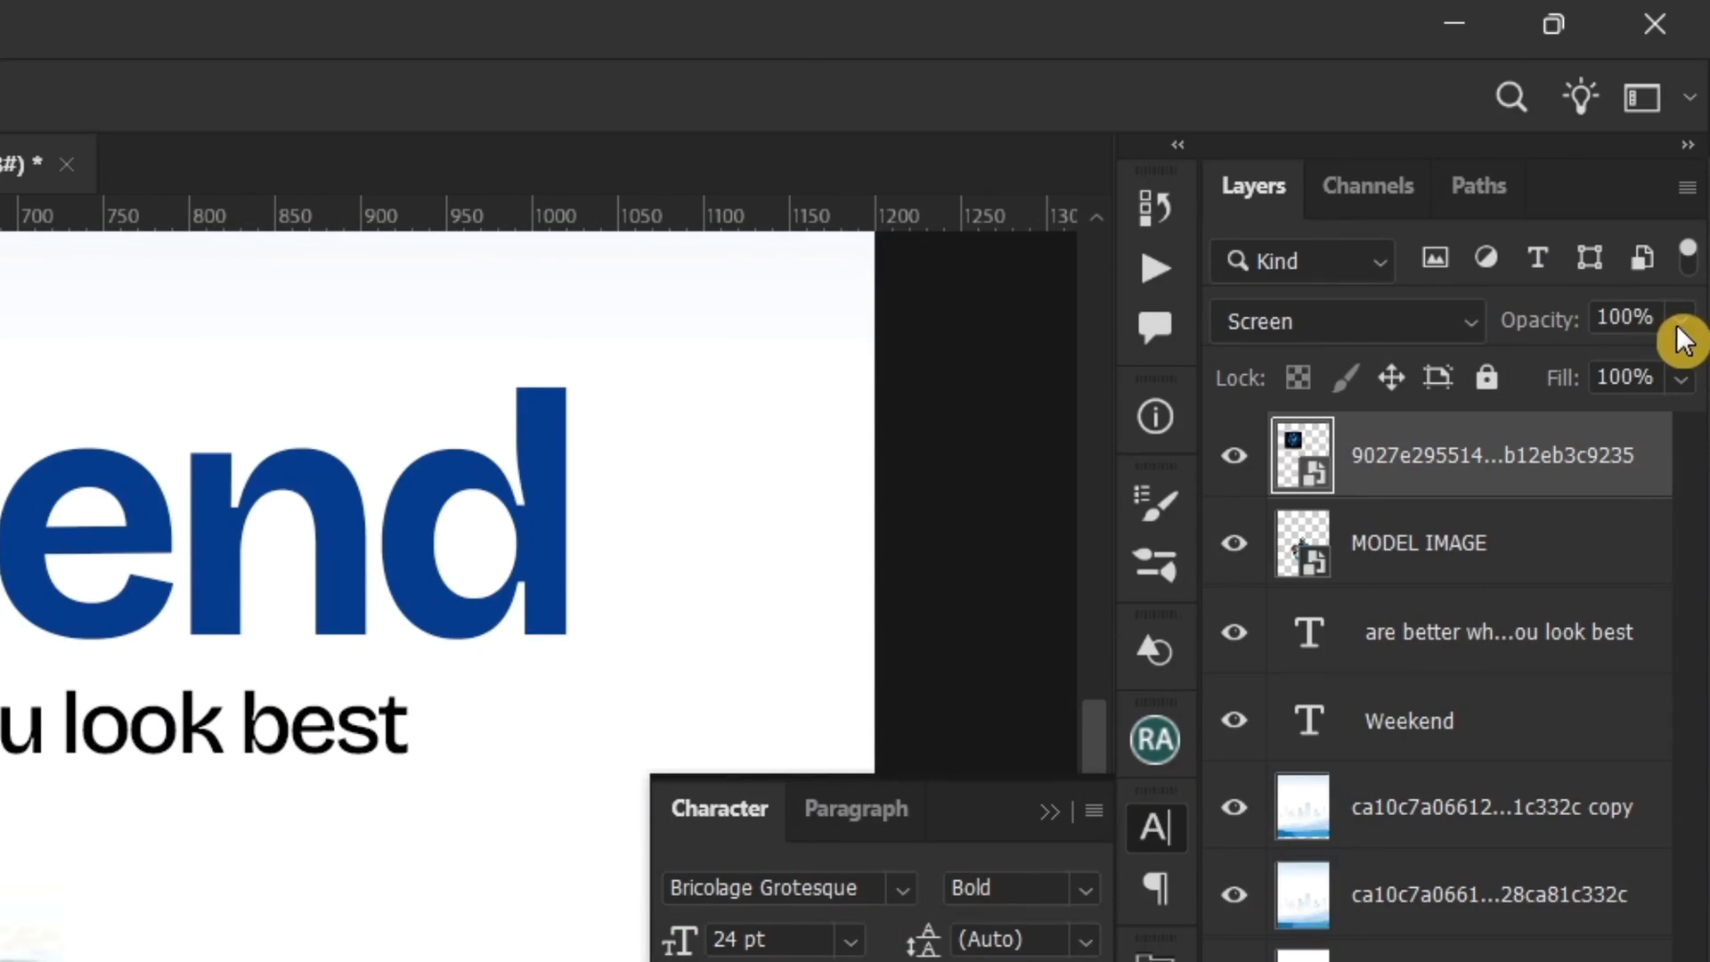
Step: Lower the check-mark badge overlay's opacity to 67%
click(1681, 319)
drag(1677, 368, 1614, 416)
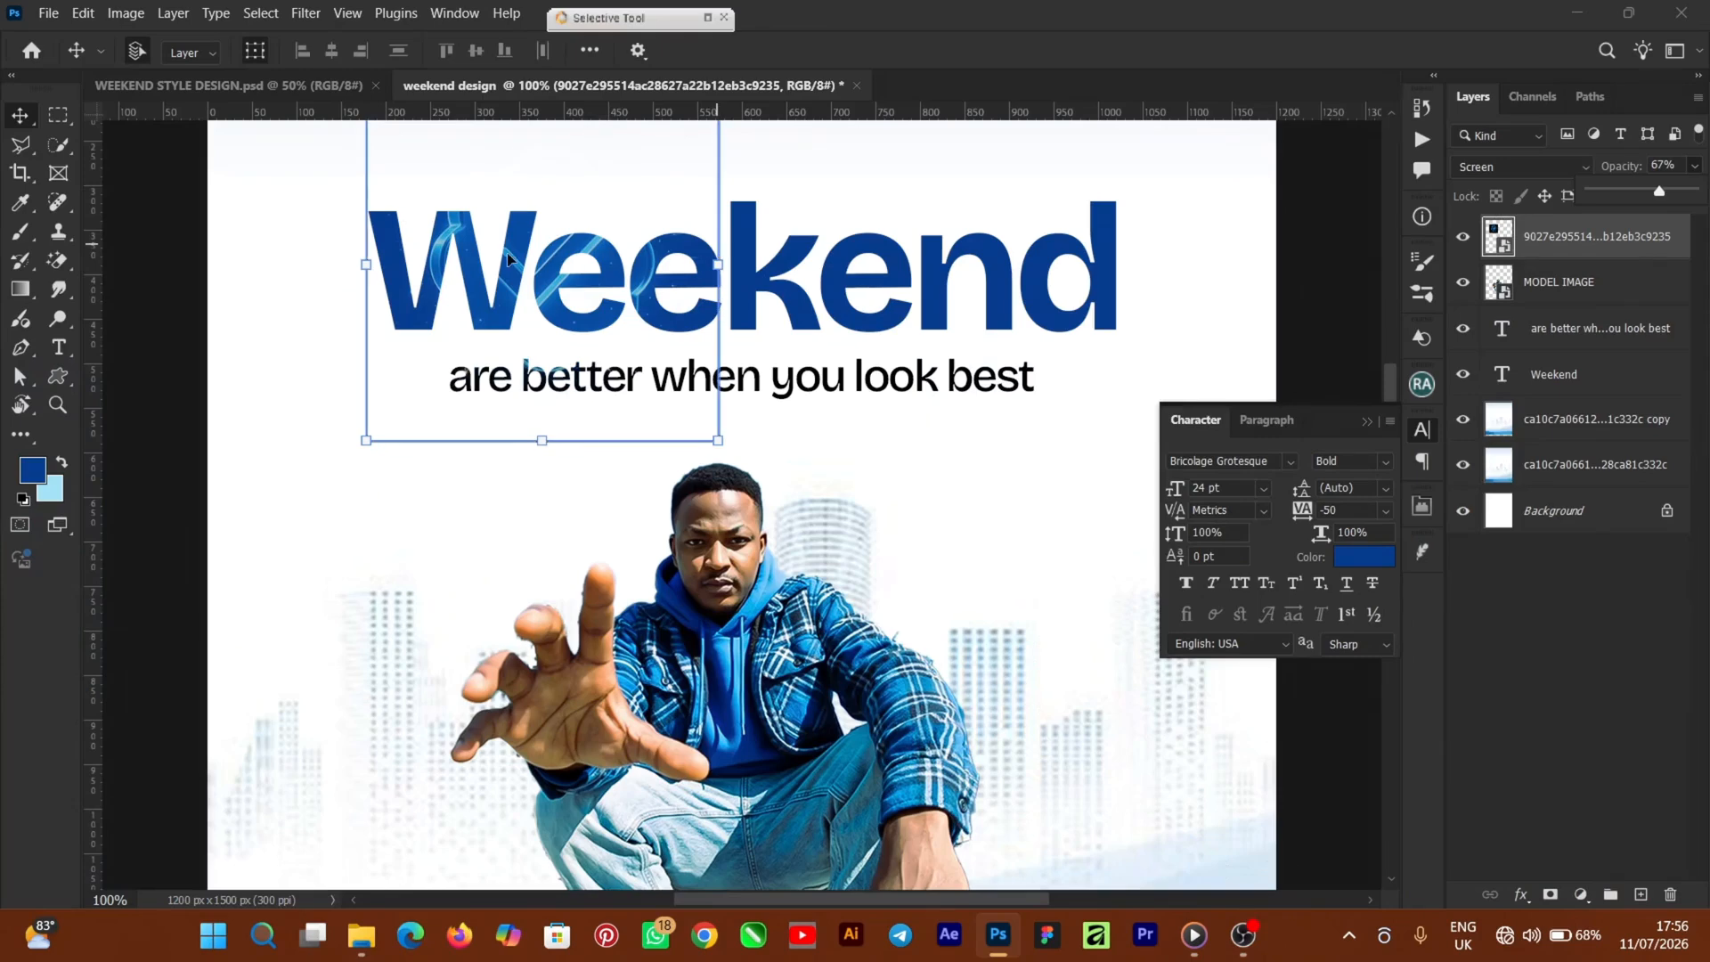
click(508, 258)
Step: Duplicate the check-mark badge overlay and place the copy over the last letters of the Weekend headline
key(ctrl+minus)
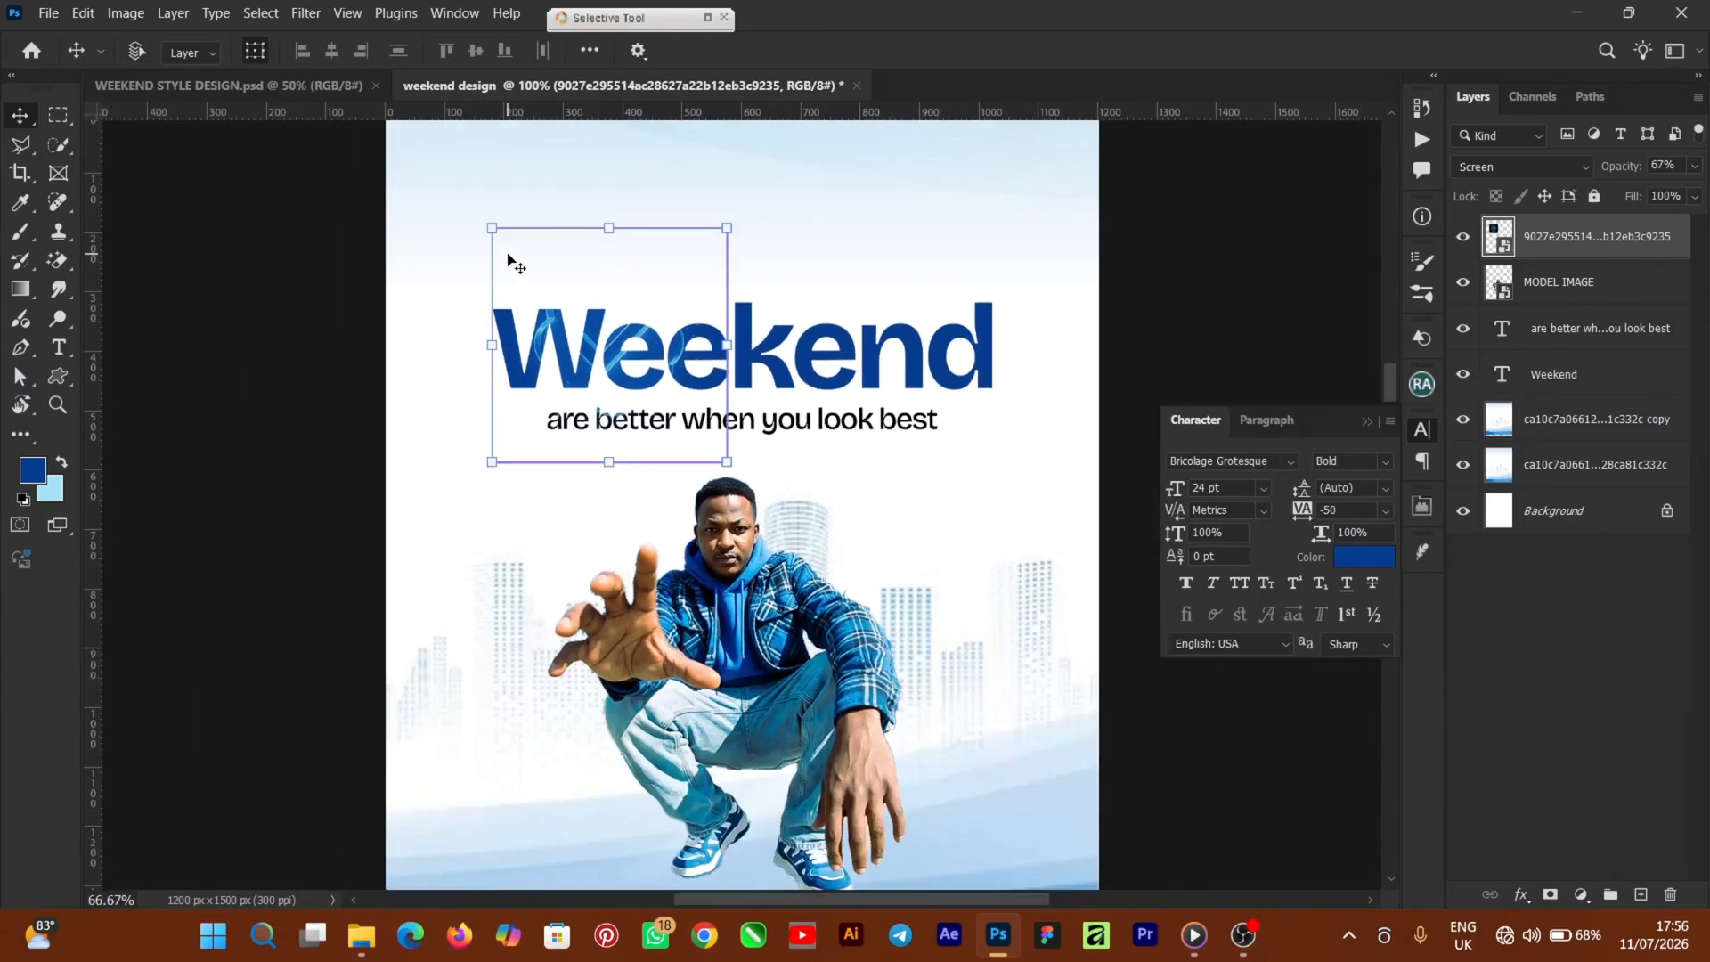
key(alt)
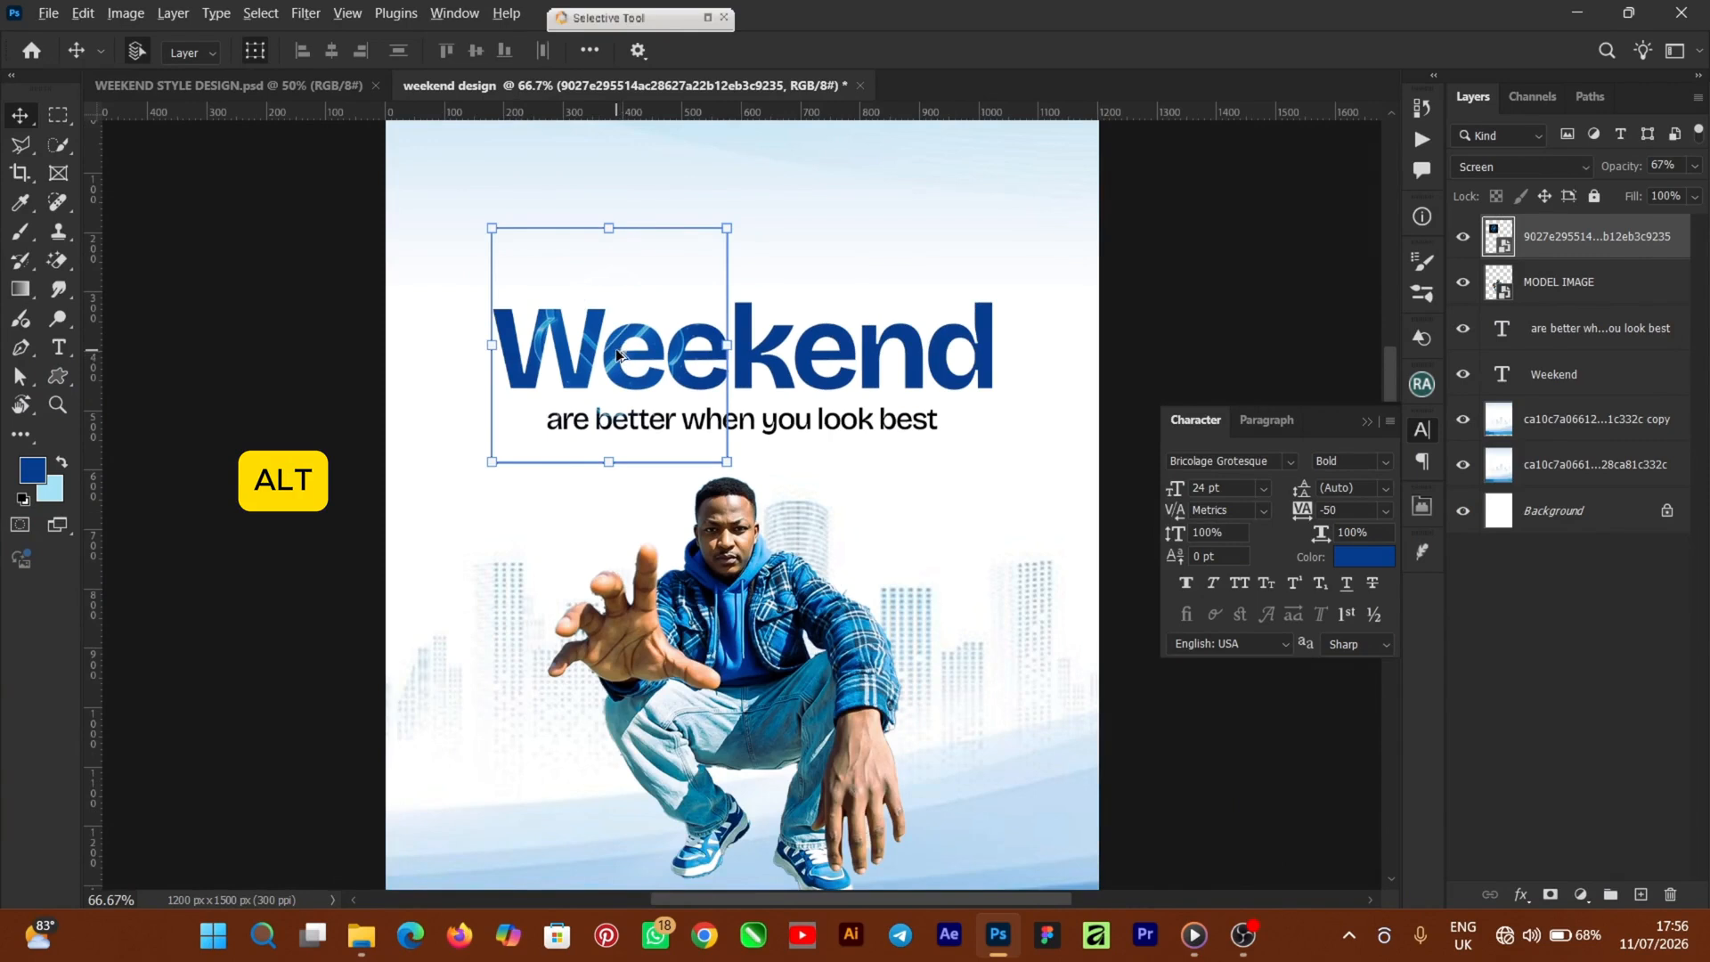
drag(617, 354, 896, 345)
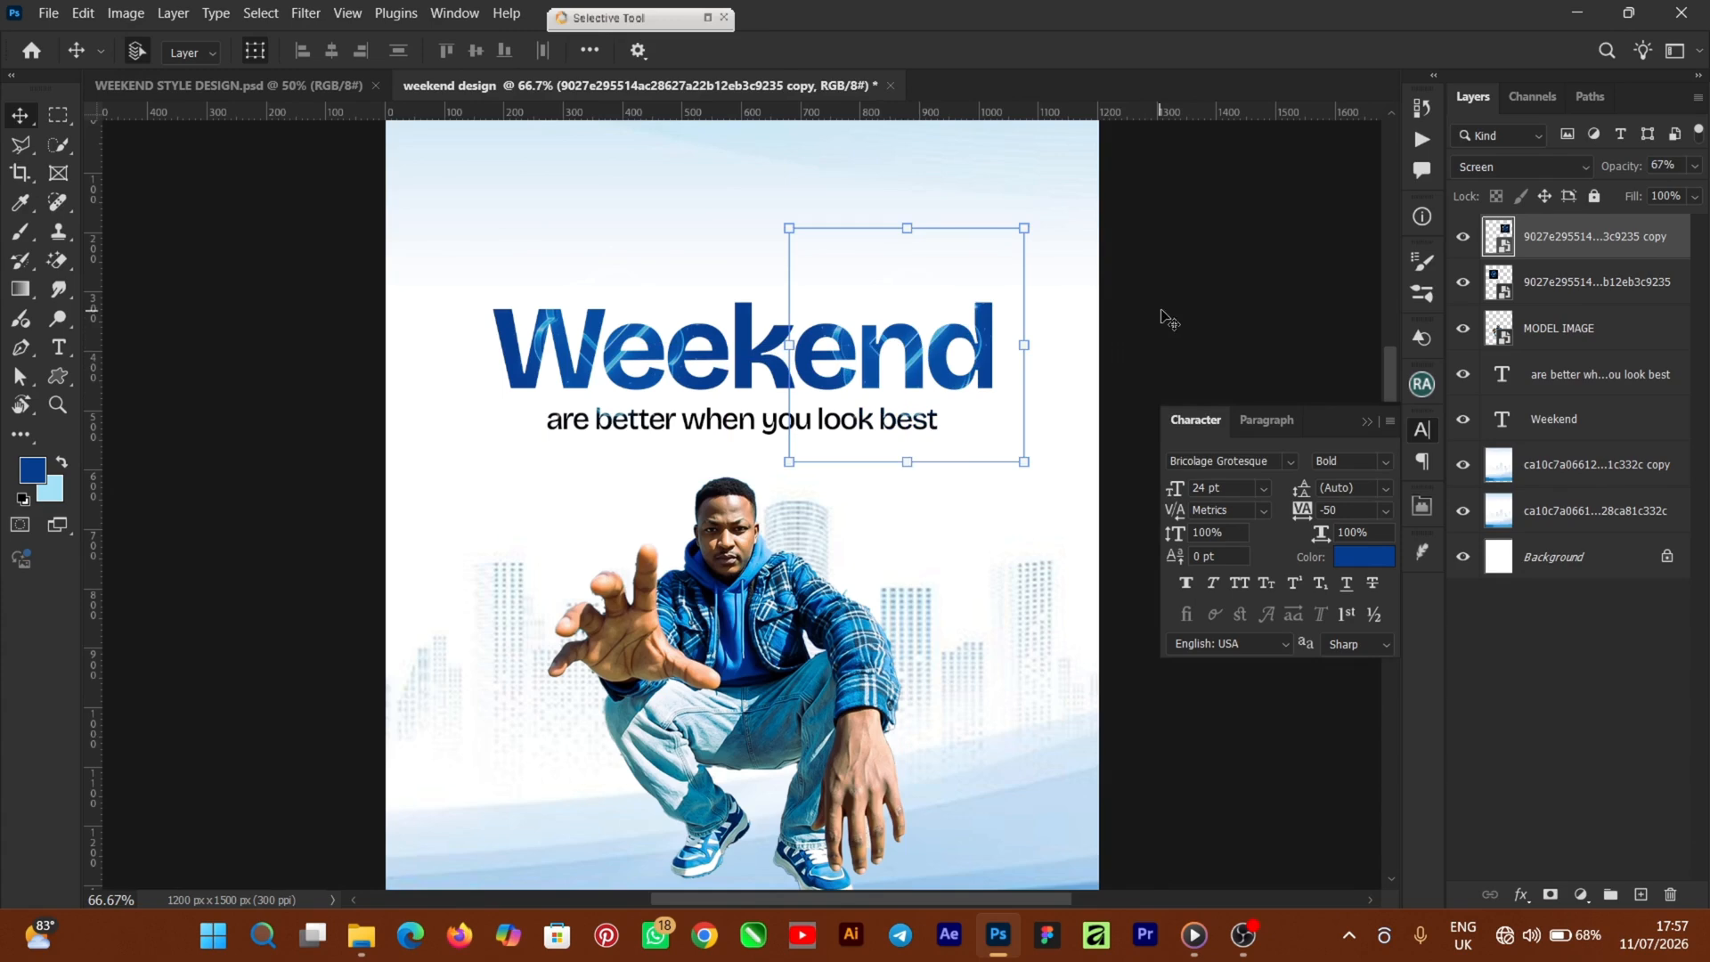
click(1176, 319)
key(ctrl+minus)
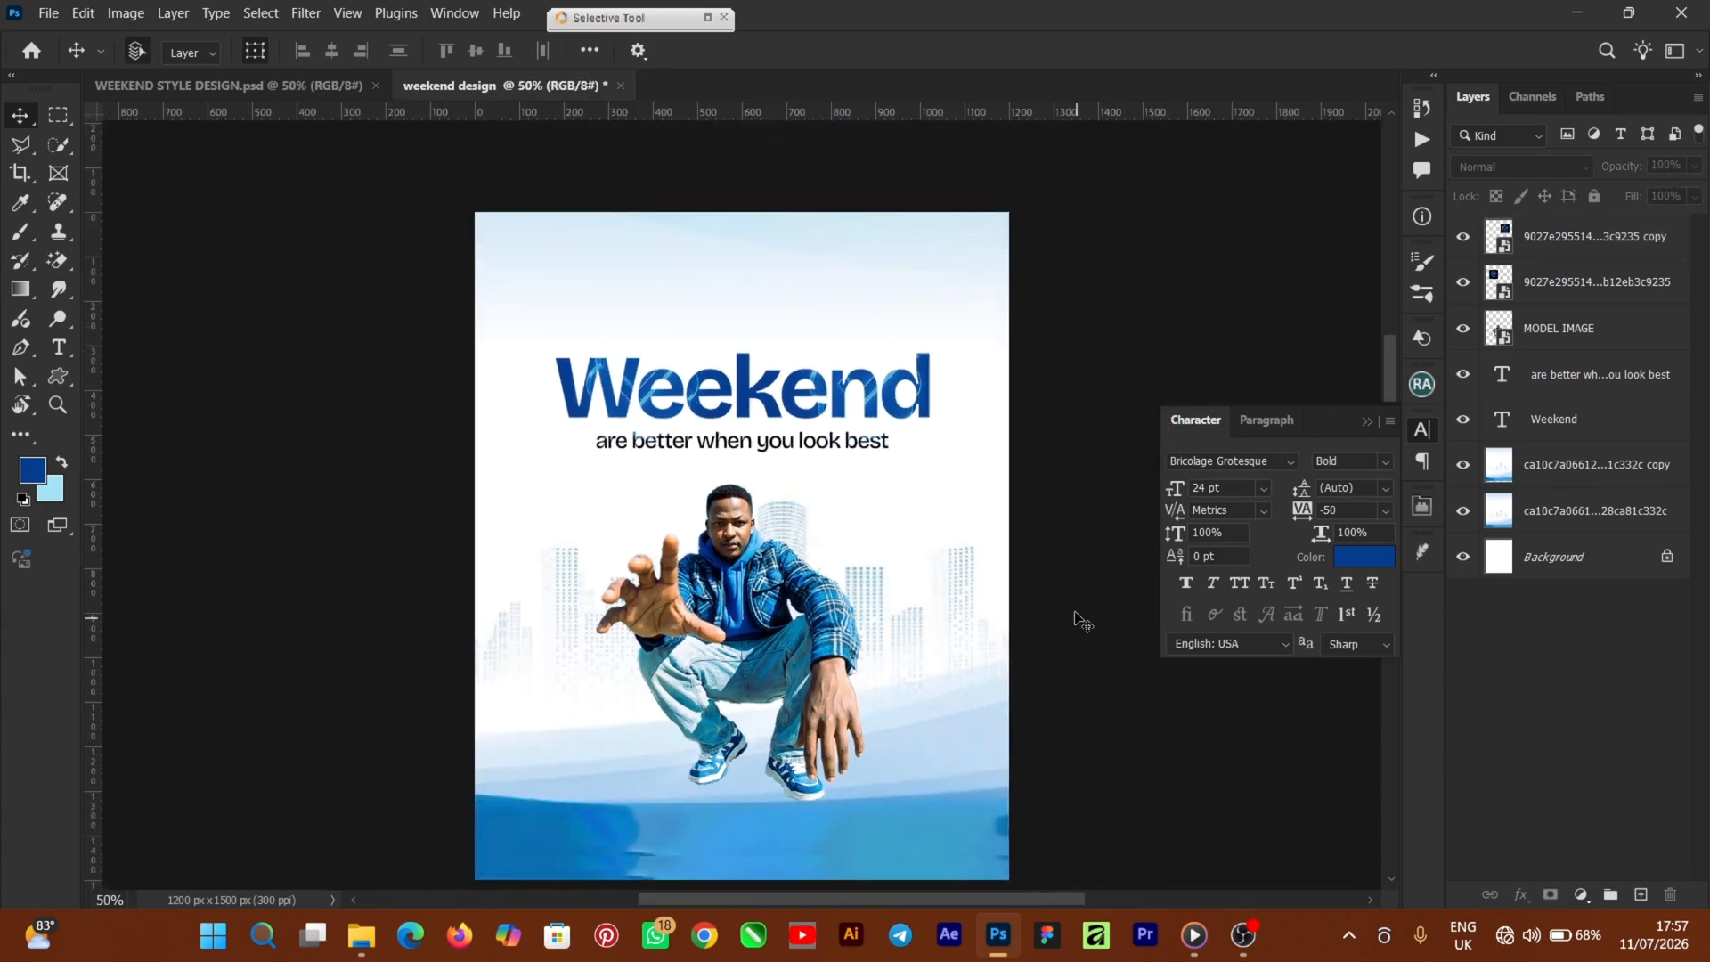
Step: Place the blue glowing-circle image from the resources folder into the design with the Screen blend mode
click(360, 935)
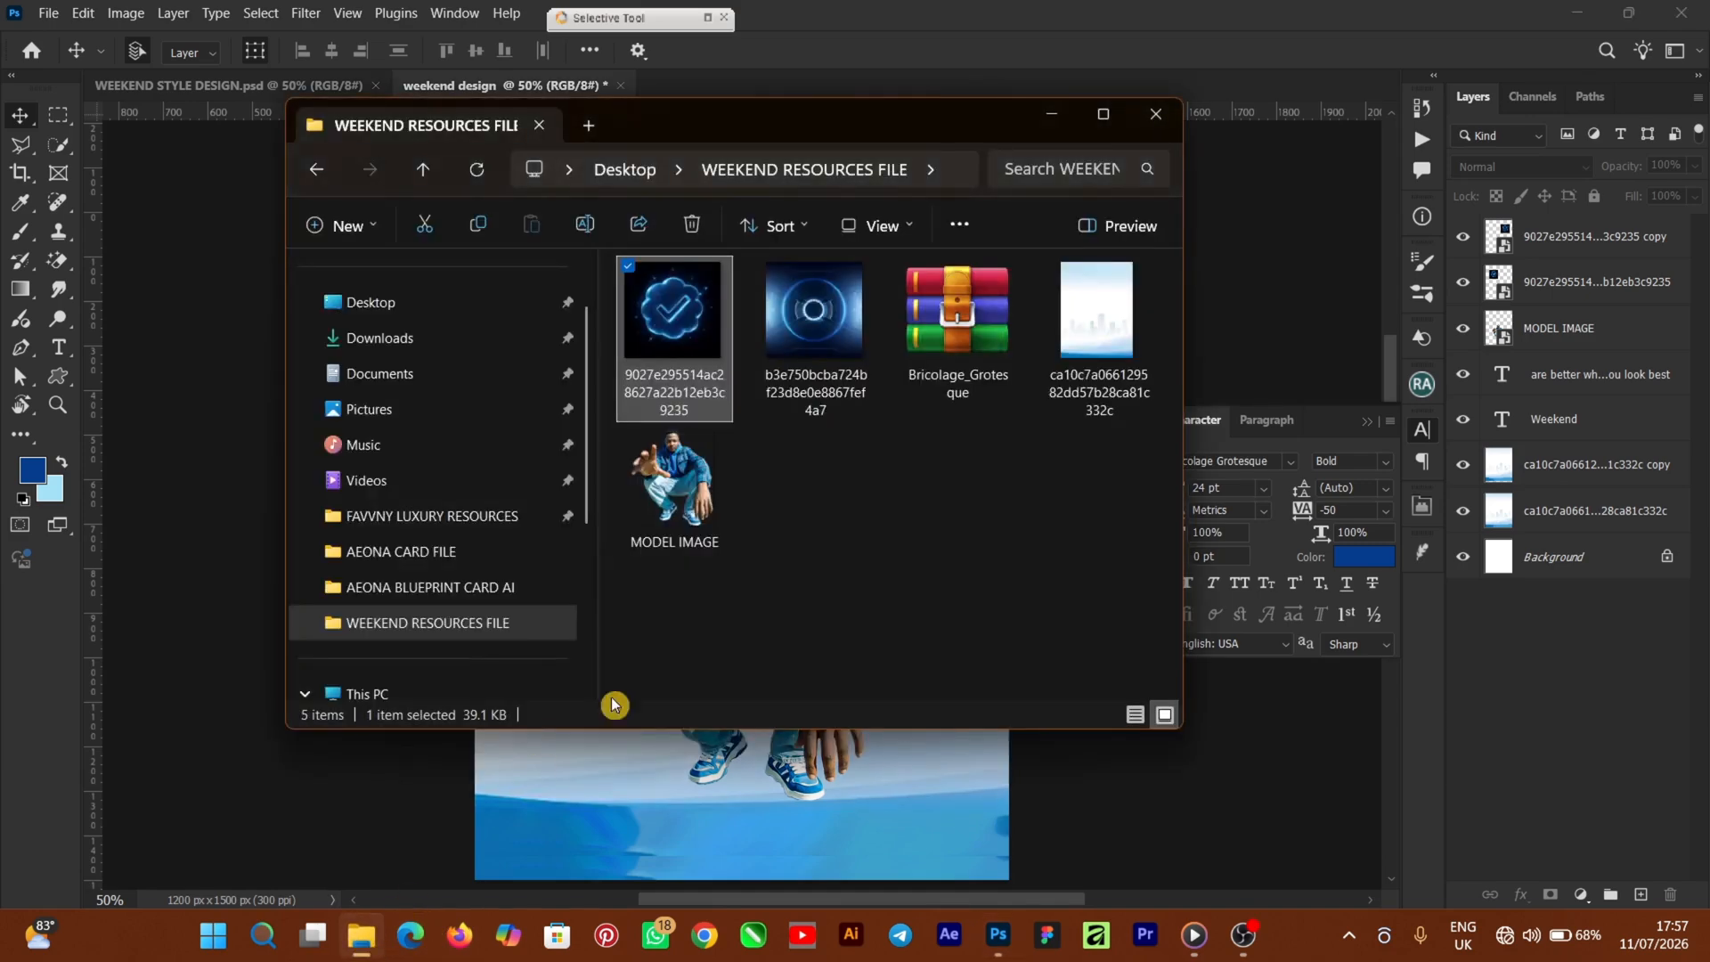
drag(818, 330, 1276, 331)
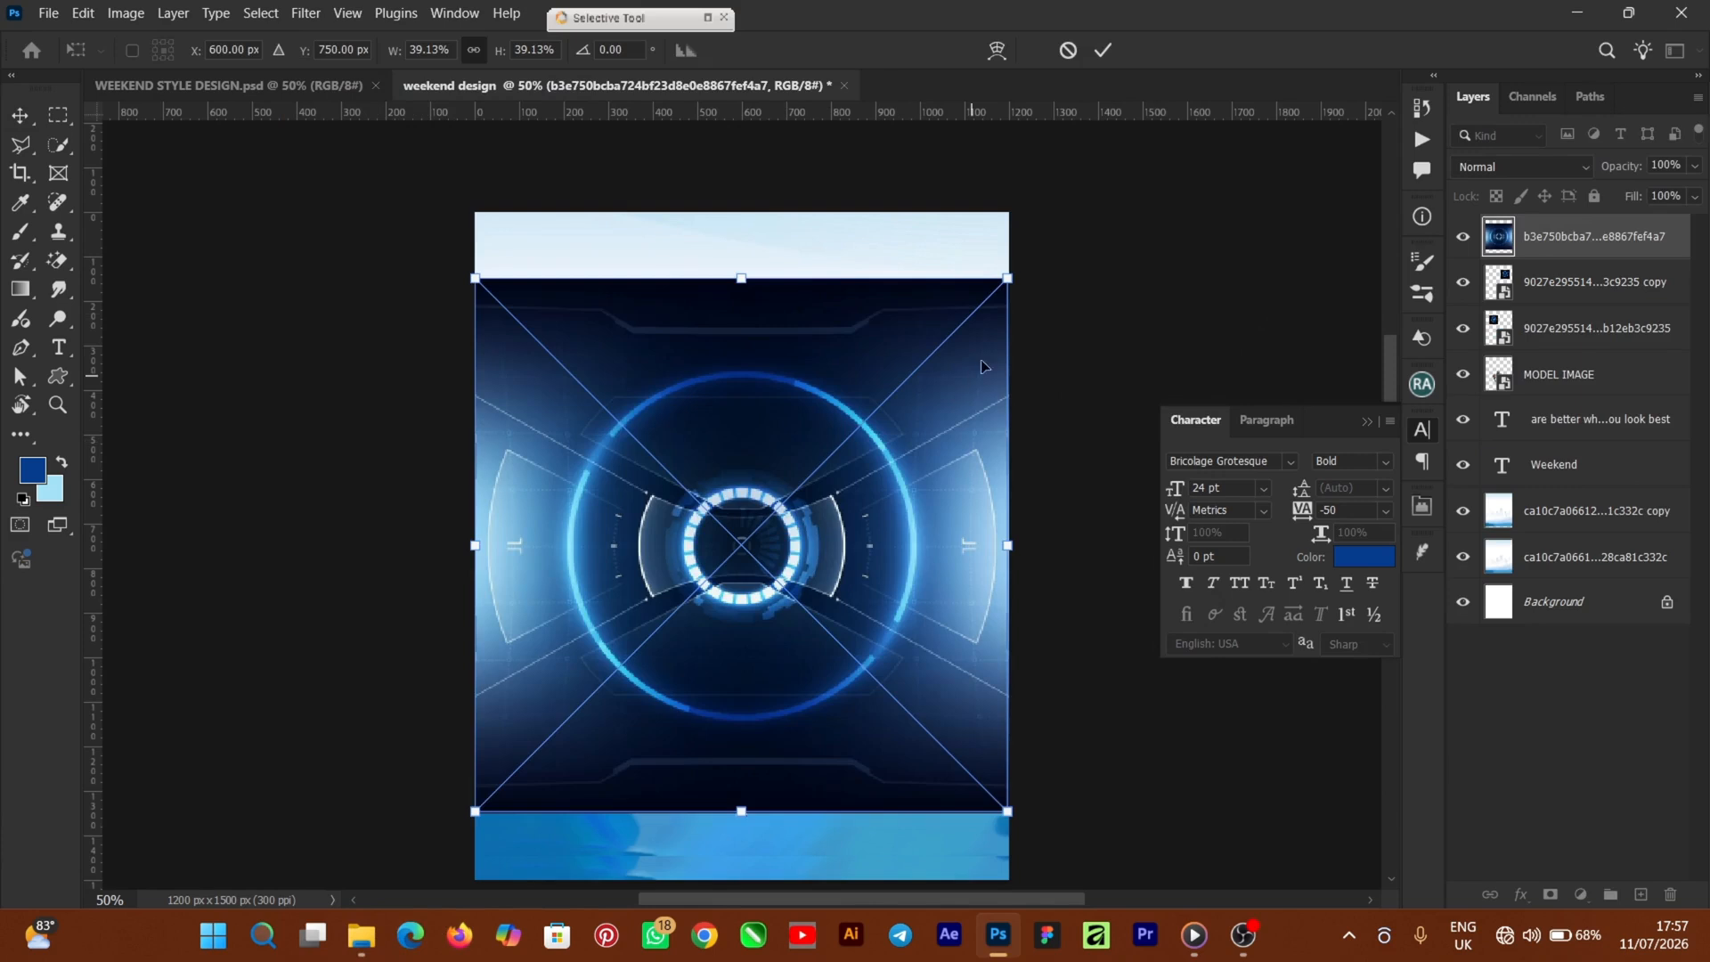
click(1103, 50)
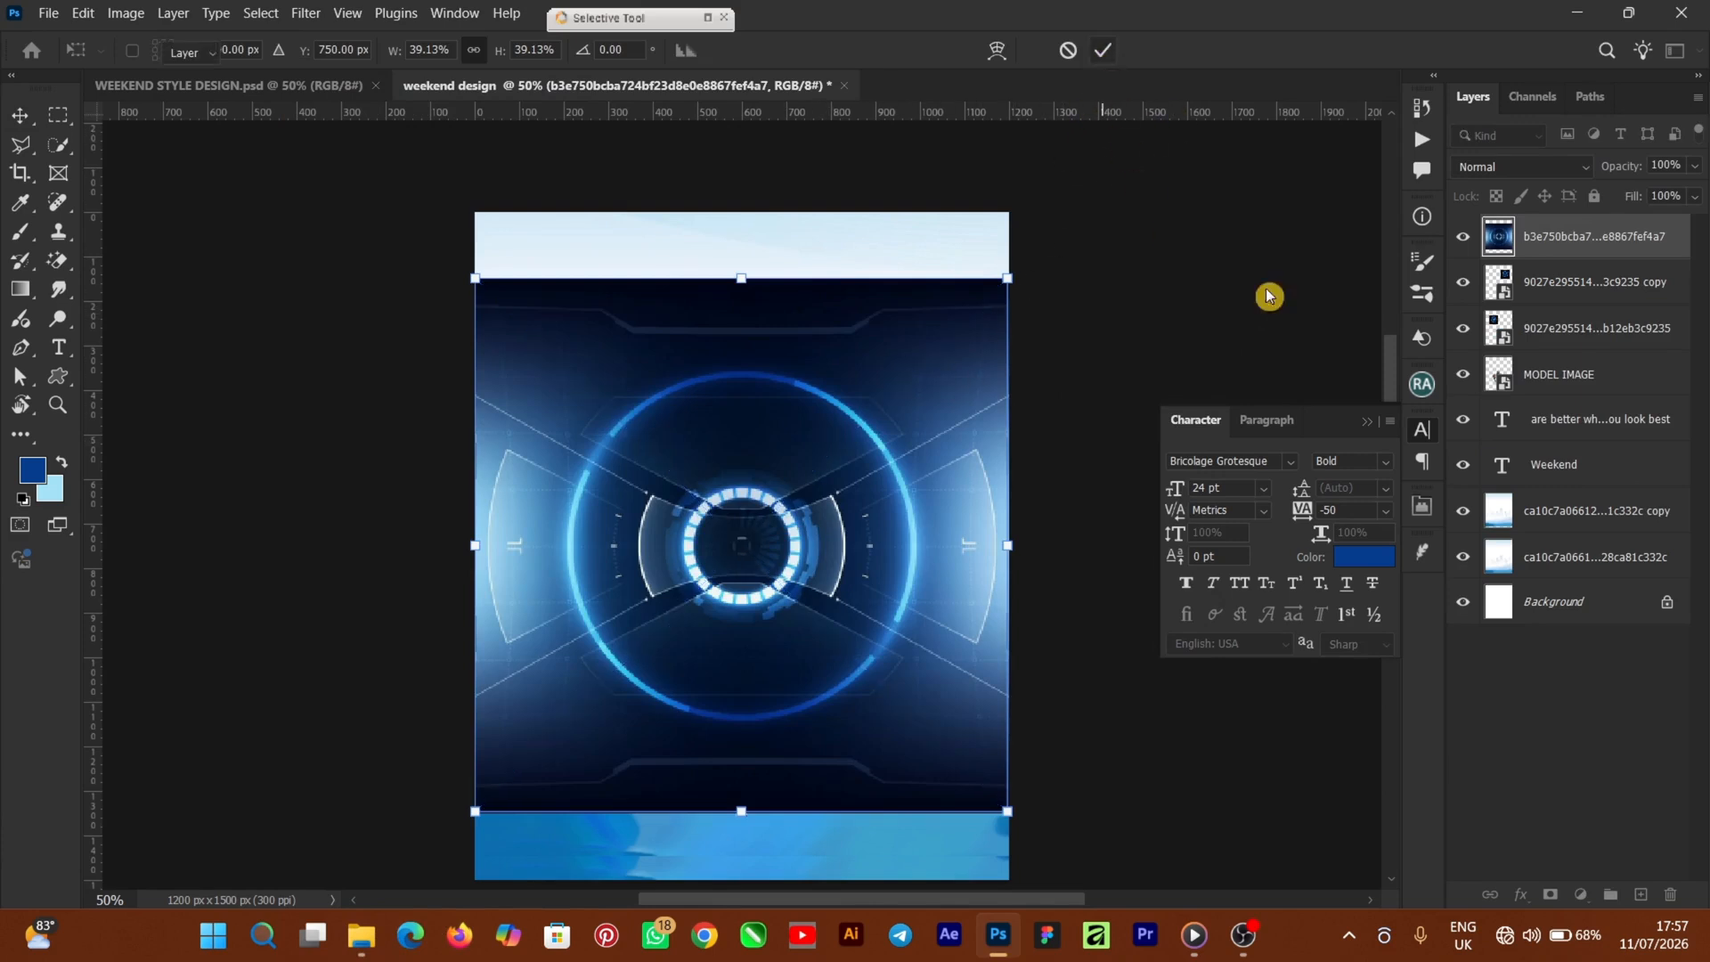
click(1540, 169)
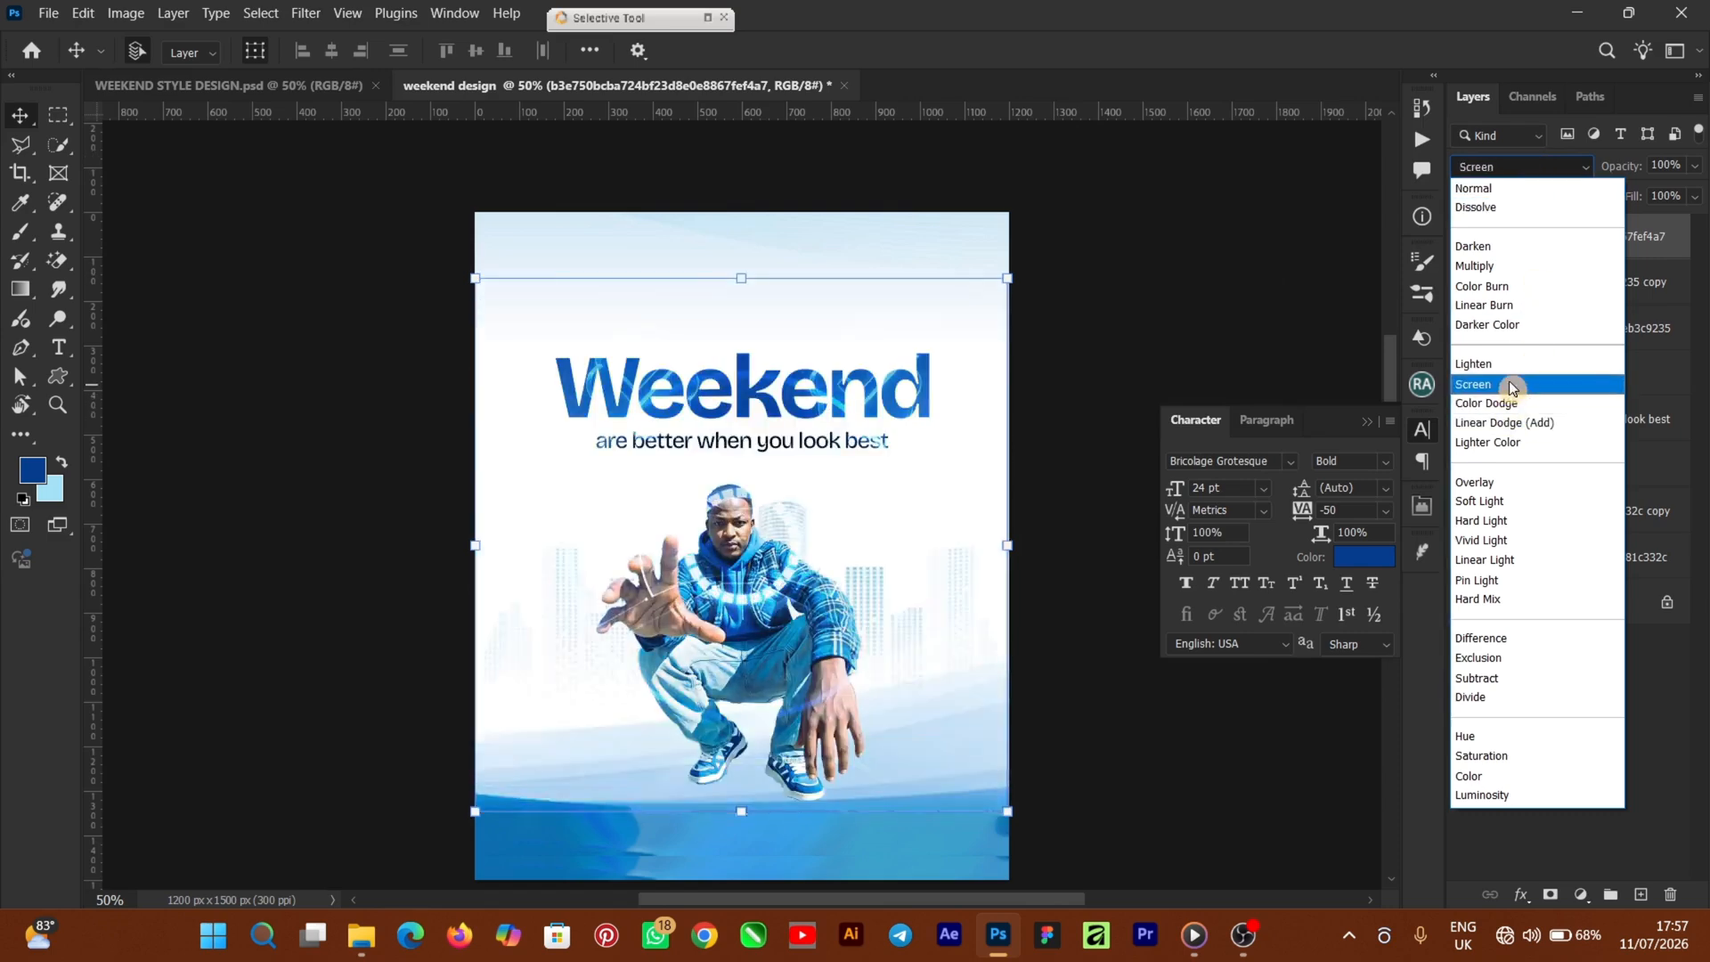
click(1510, 382)
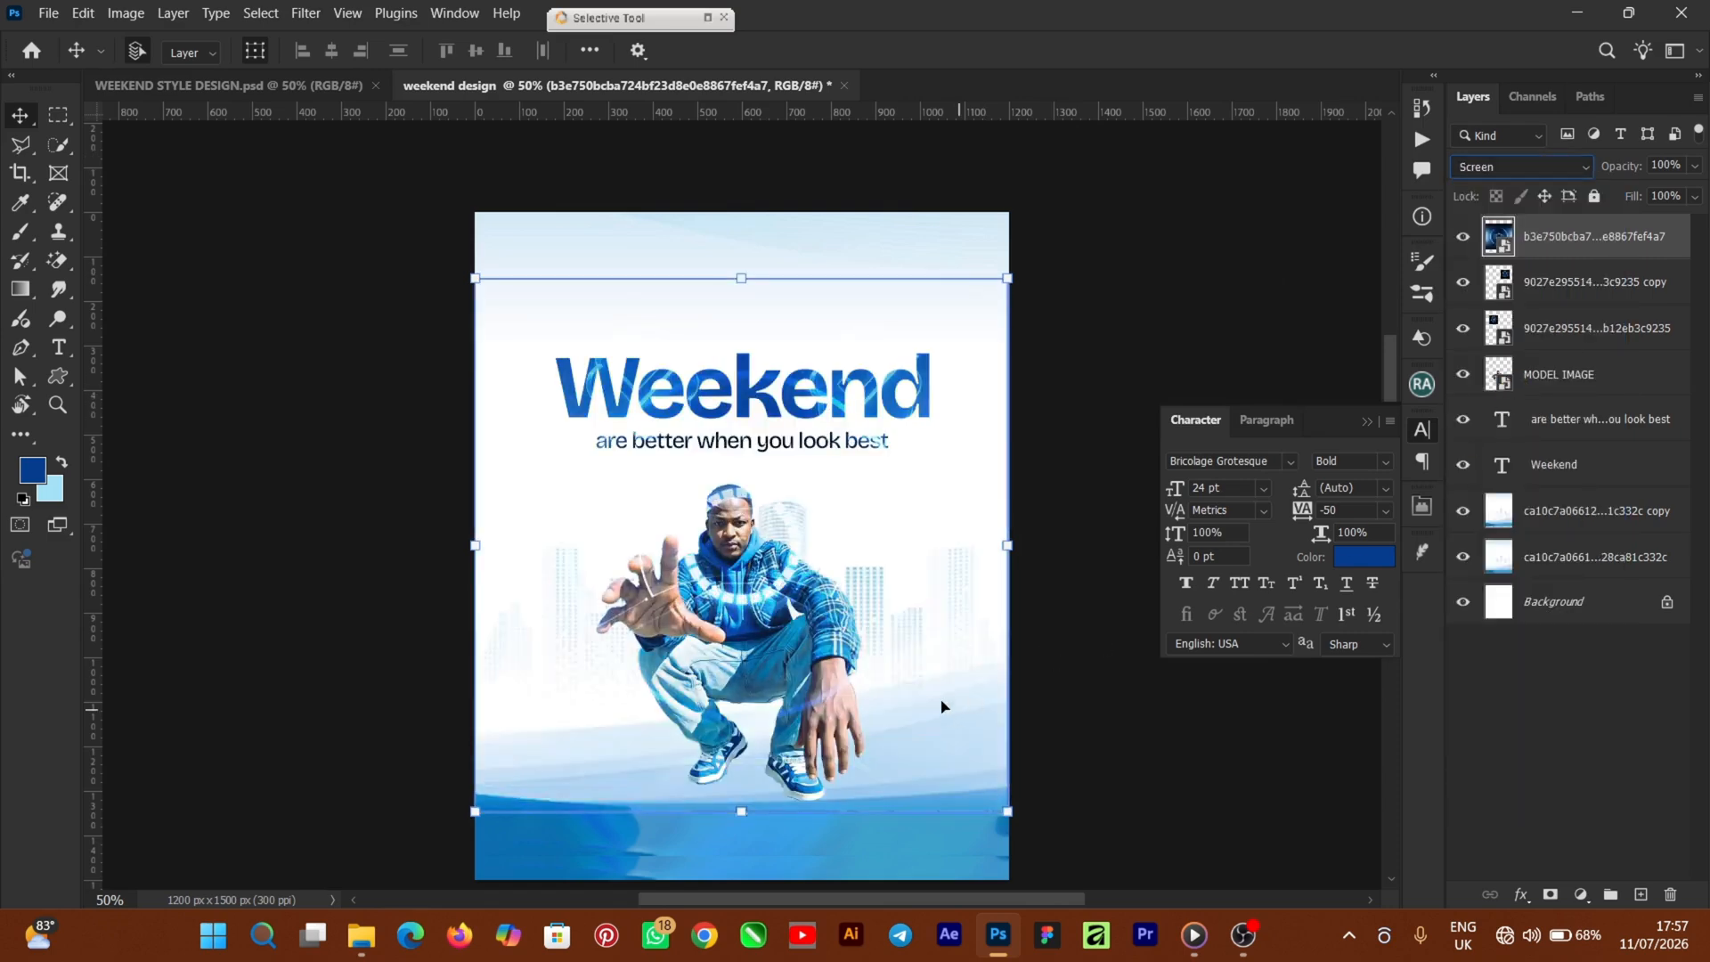
Step: Scale the glowing-circle overlay to 20.90% and position it over the model's outstretched hand and knees
click(1016, 337)
drag(972, 339, 785, 596)
drag(666, 640, 730, 613)
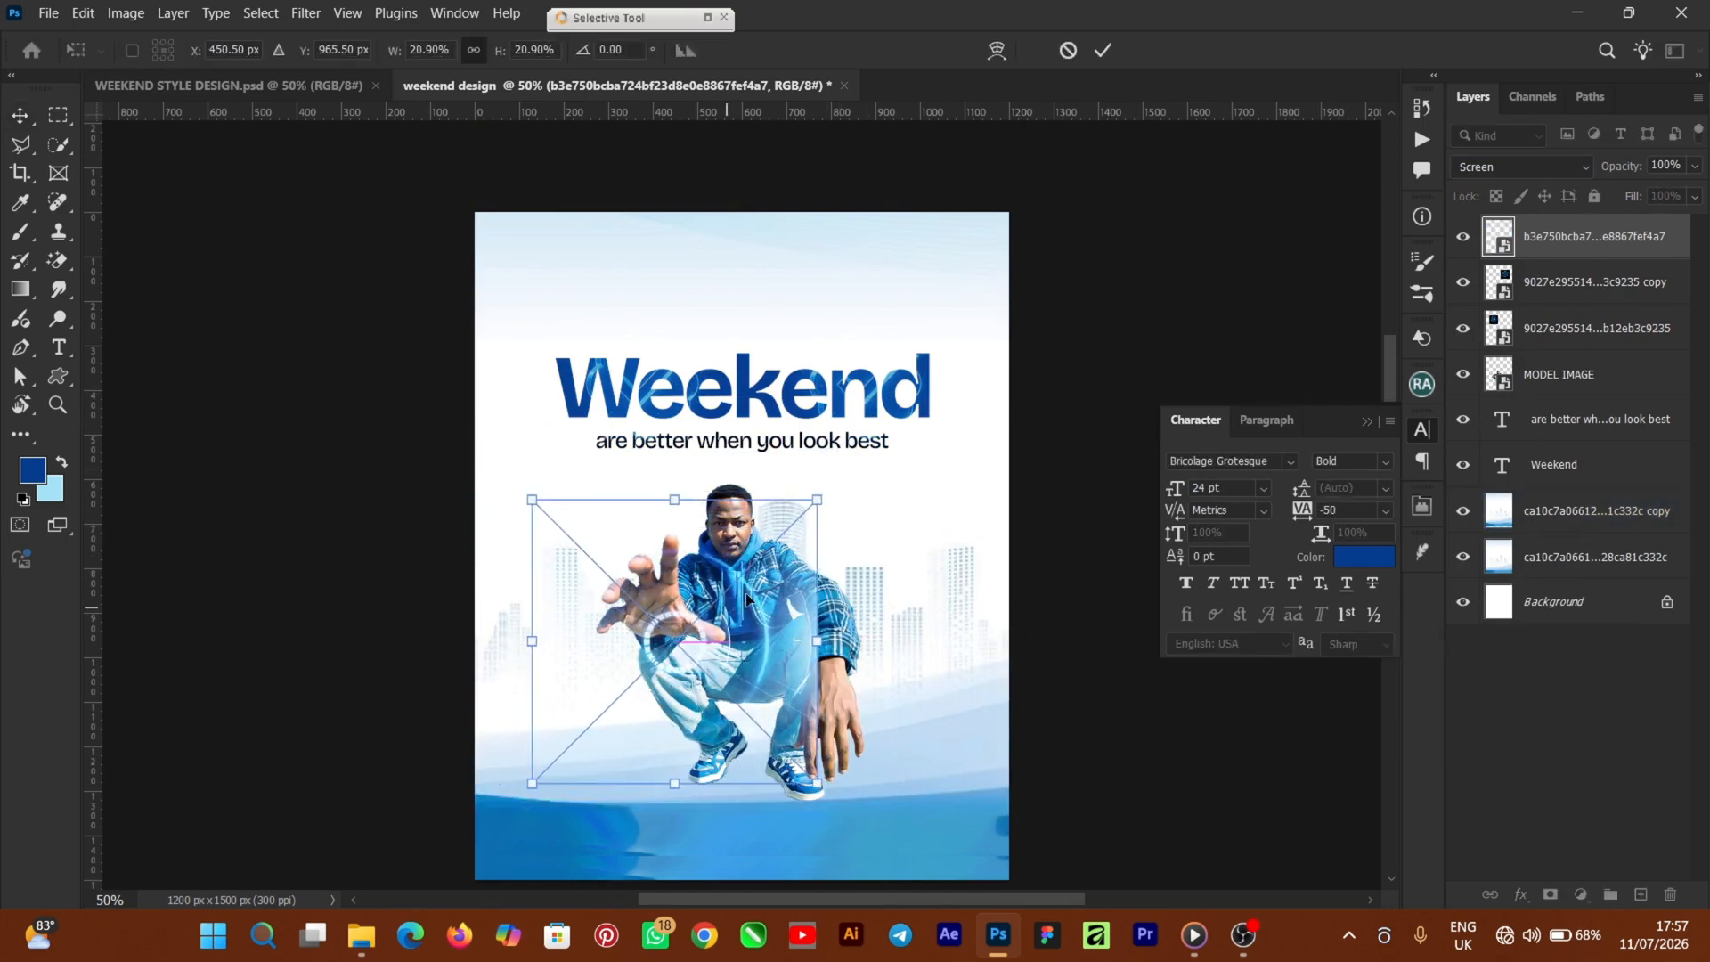
click(1103, 50)
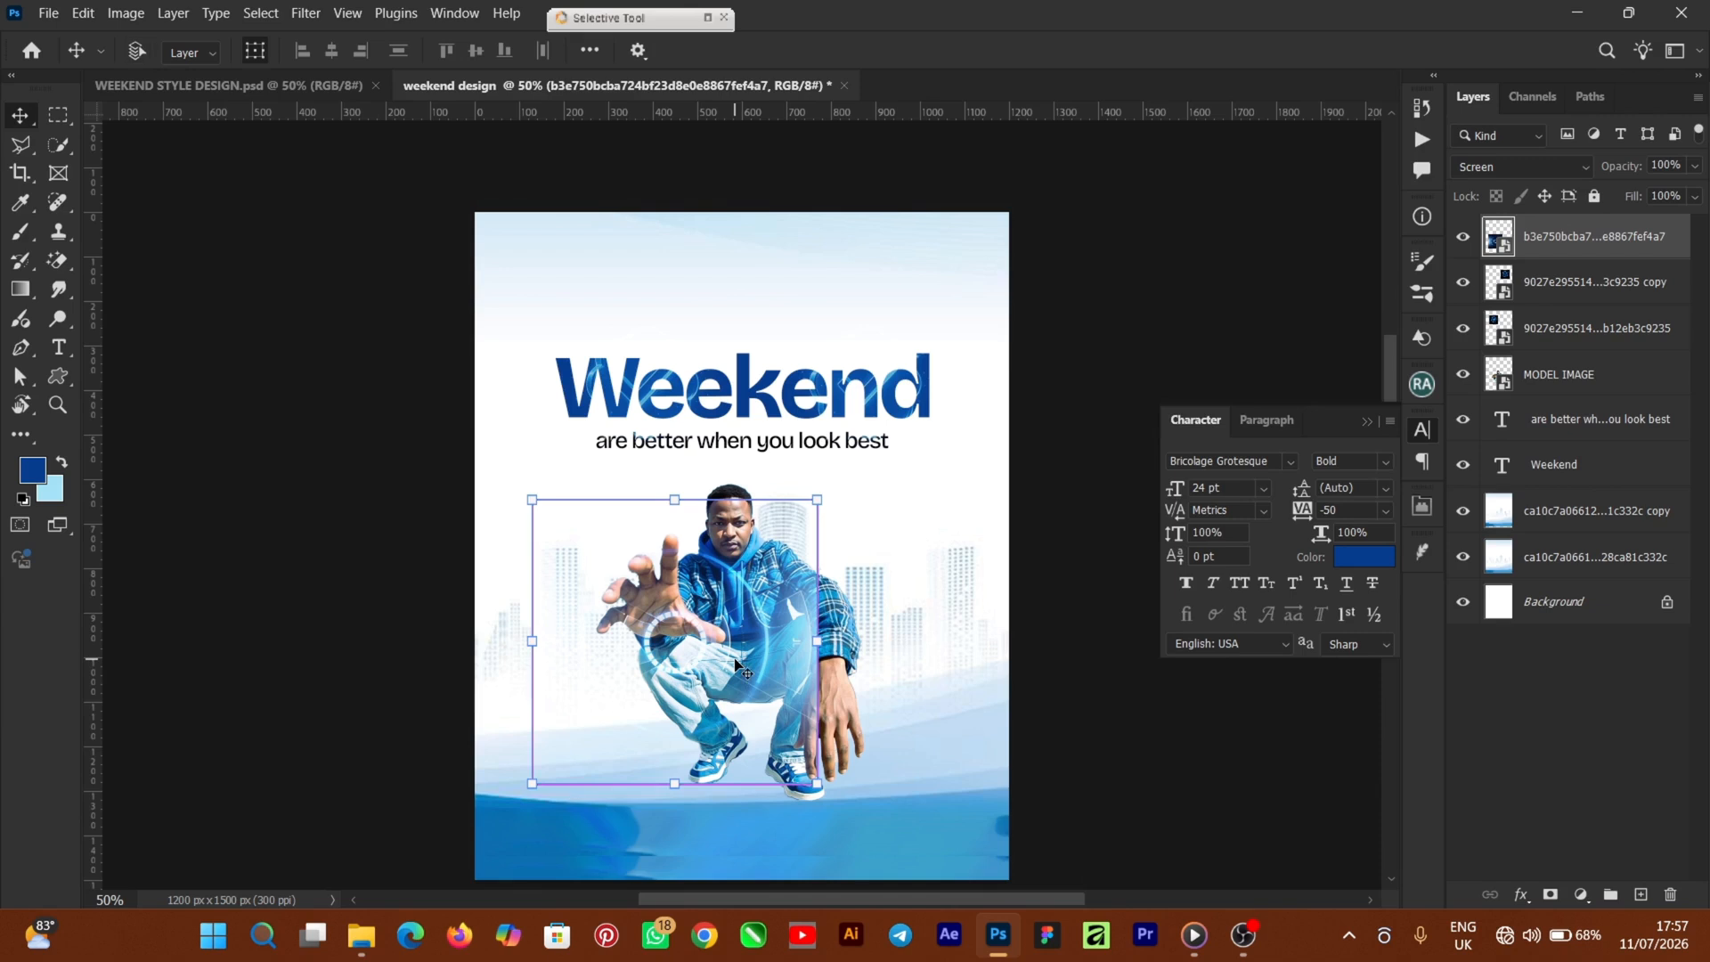
Step: Apply Levels to the glowing-circle overlay with the black input level set to 45
key(ctrl+l)
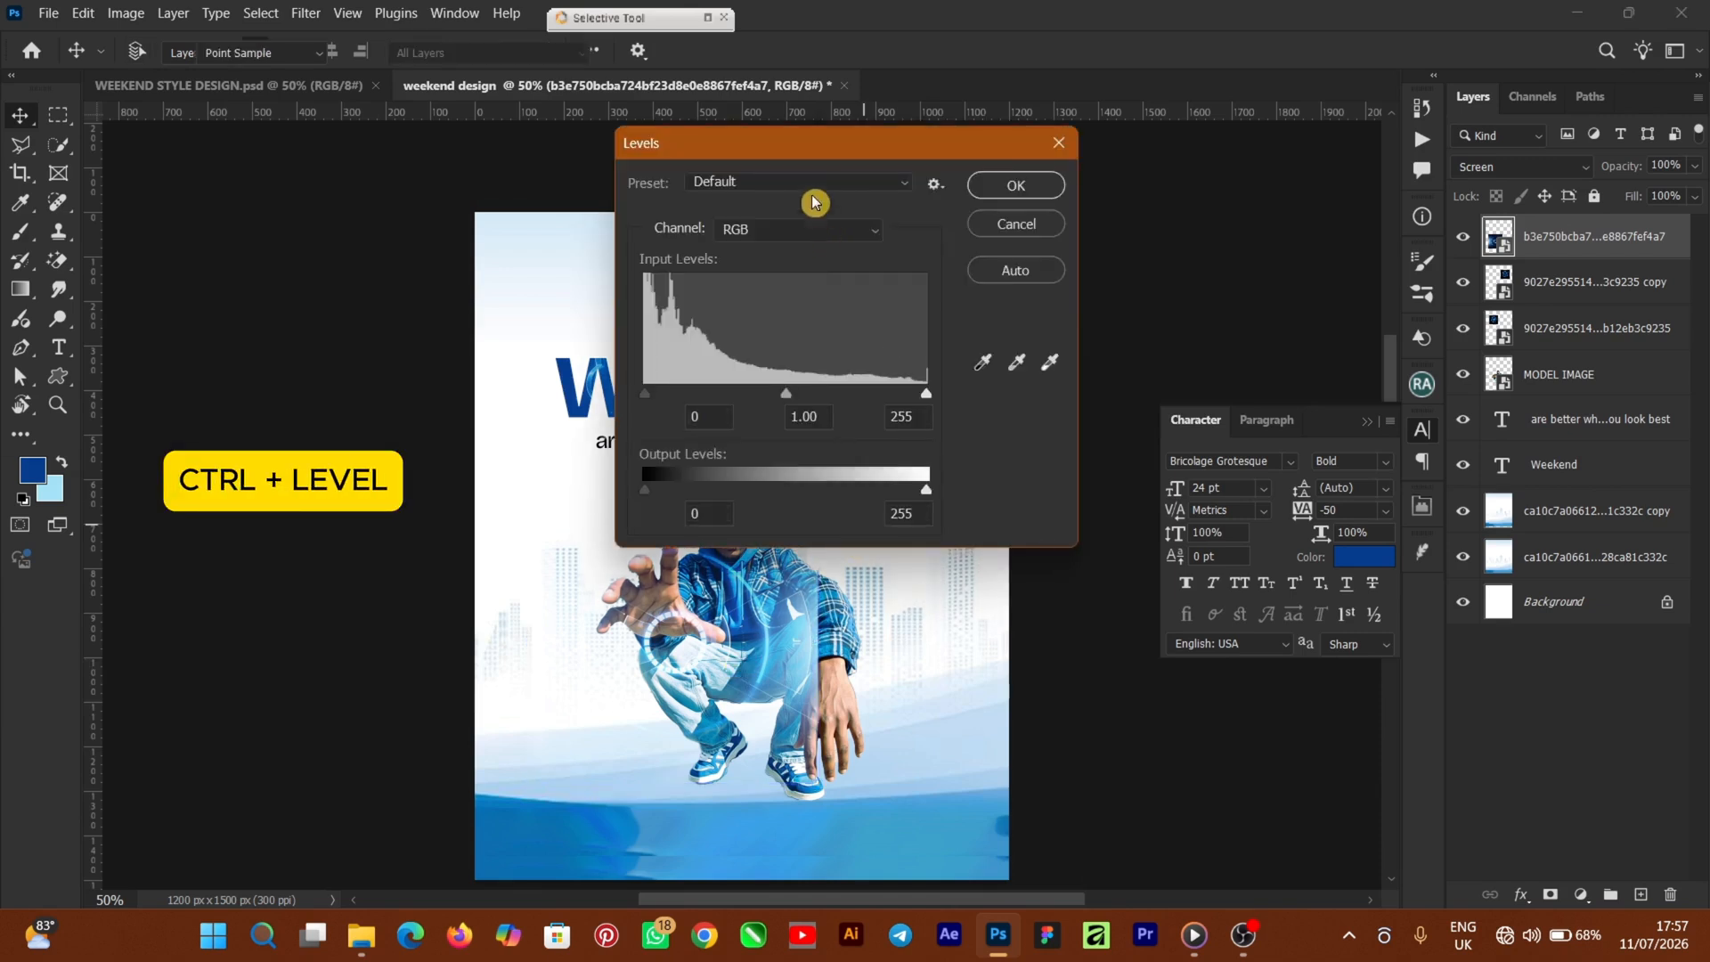
drag(830, 153, 1159, 136)
drag(977, 384, 1015, 384)
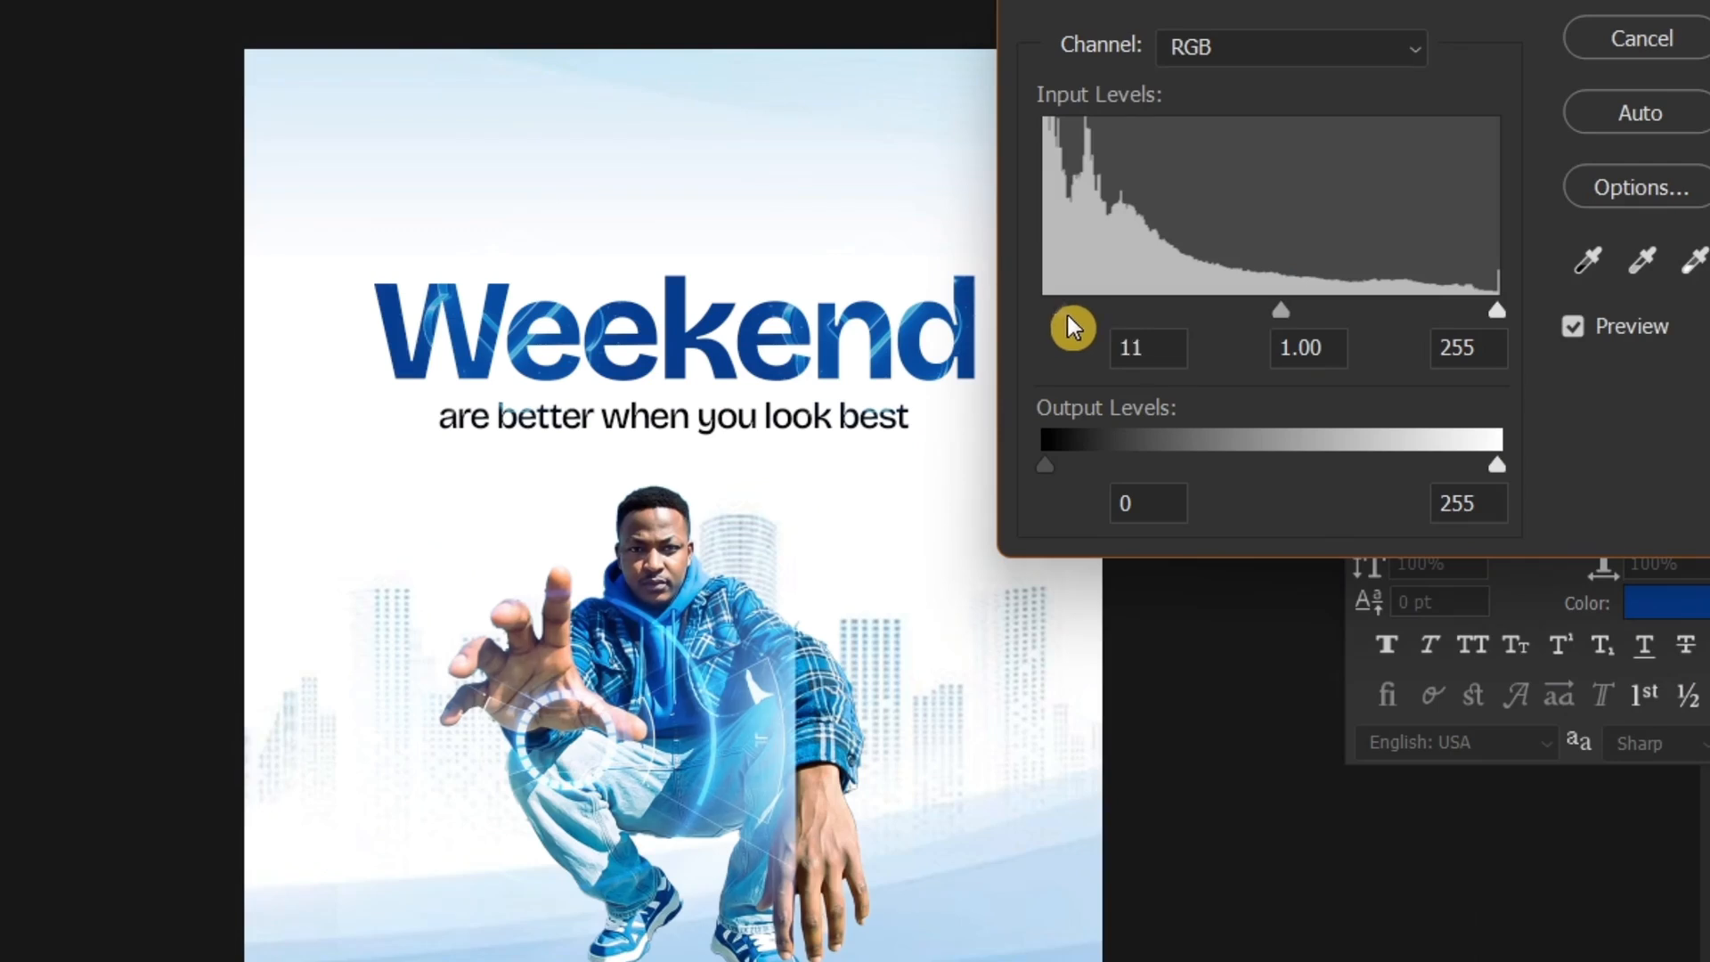
drag(1136, 312, 1120, 312)
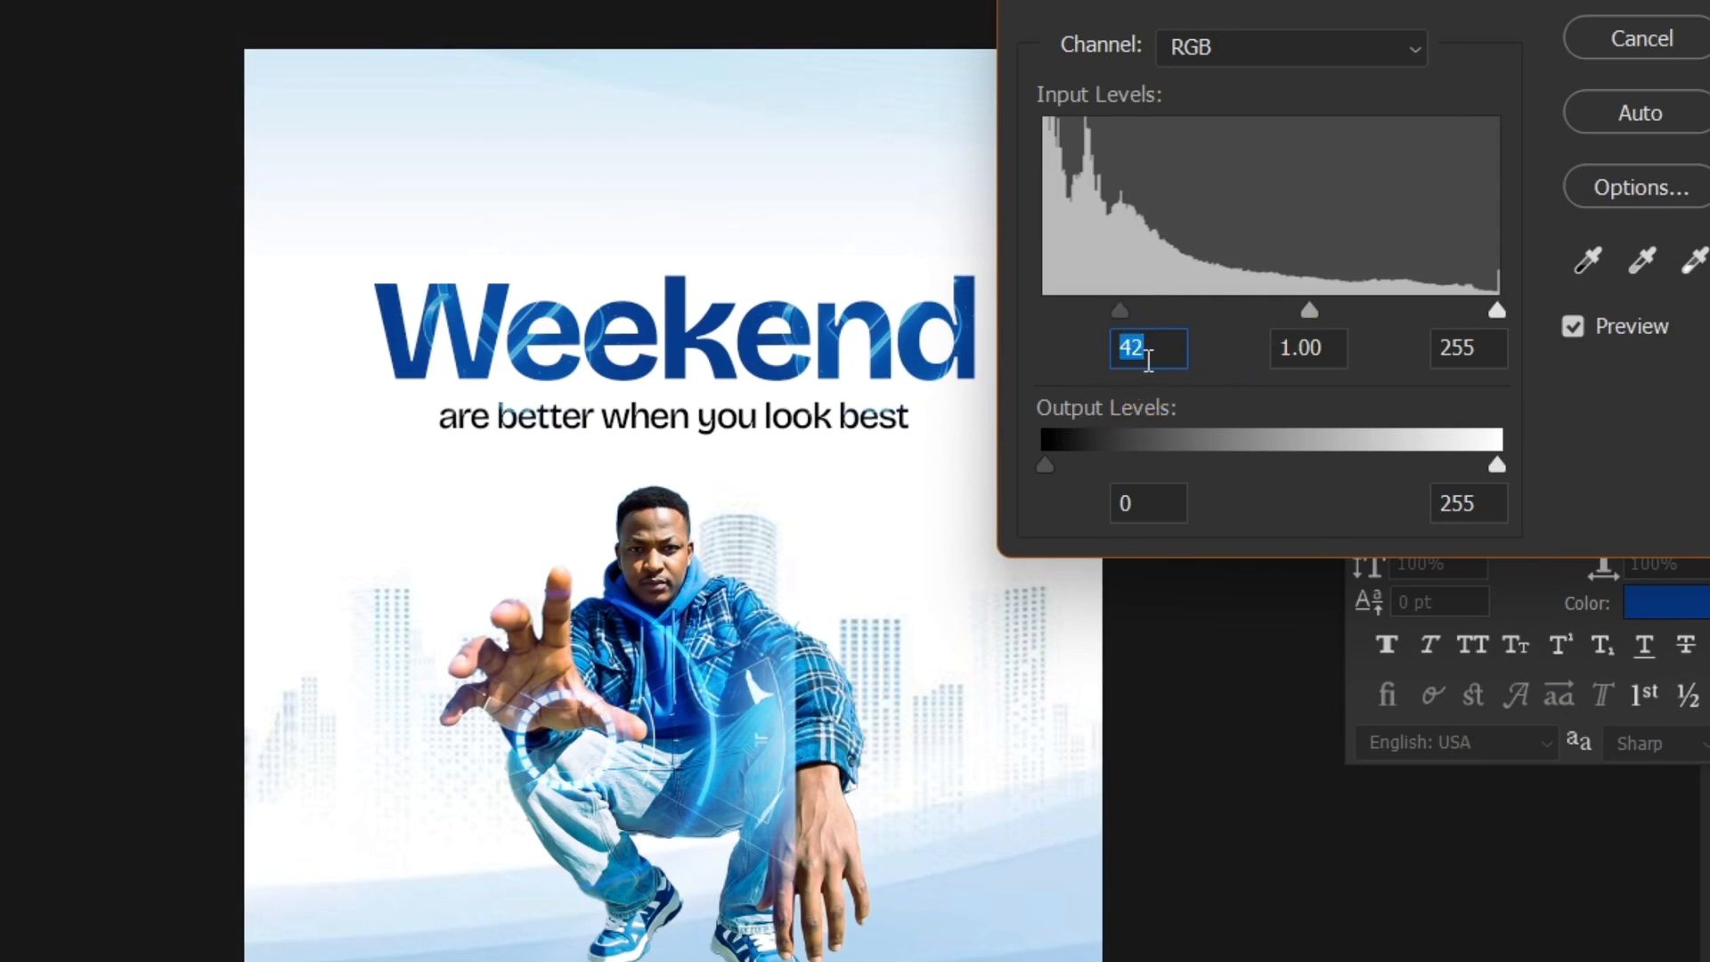
drag(1124, 312, 1132, 317)
drag(837, 482, 831, 482)
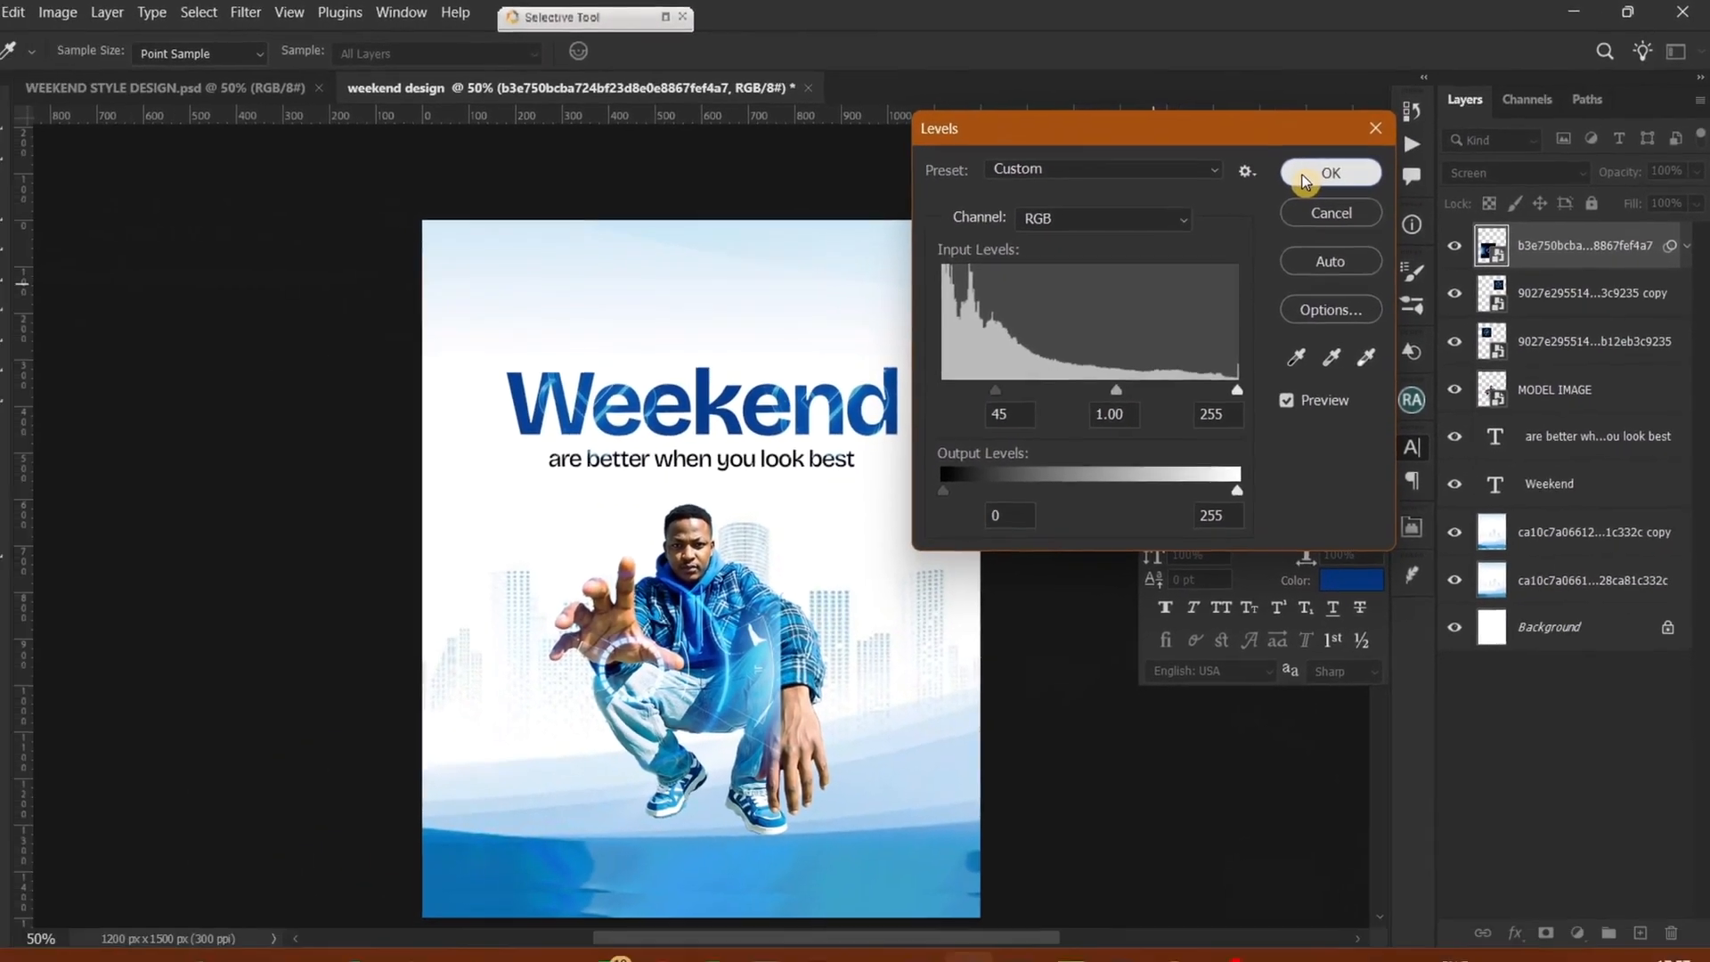
click(1159, 234)
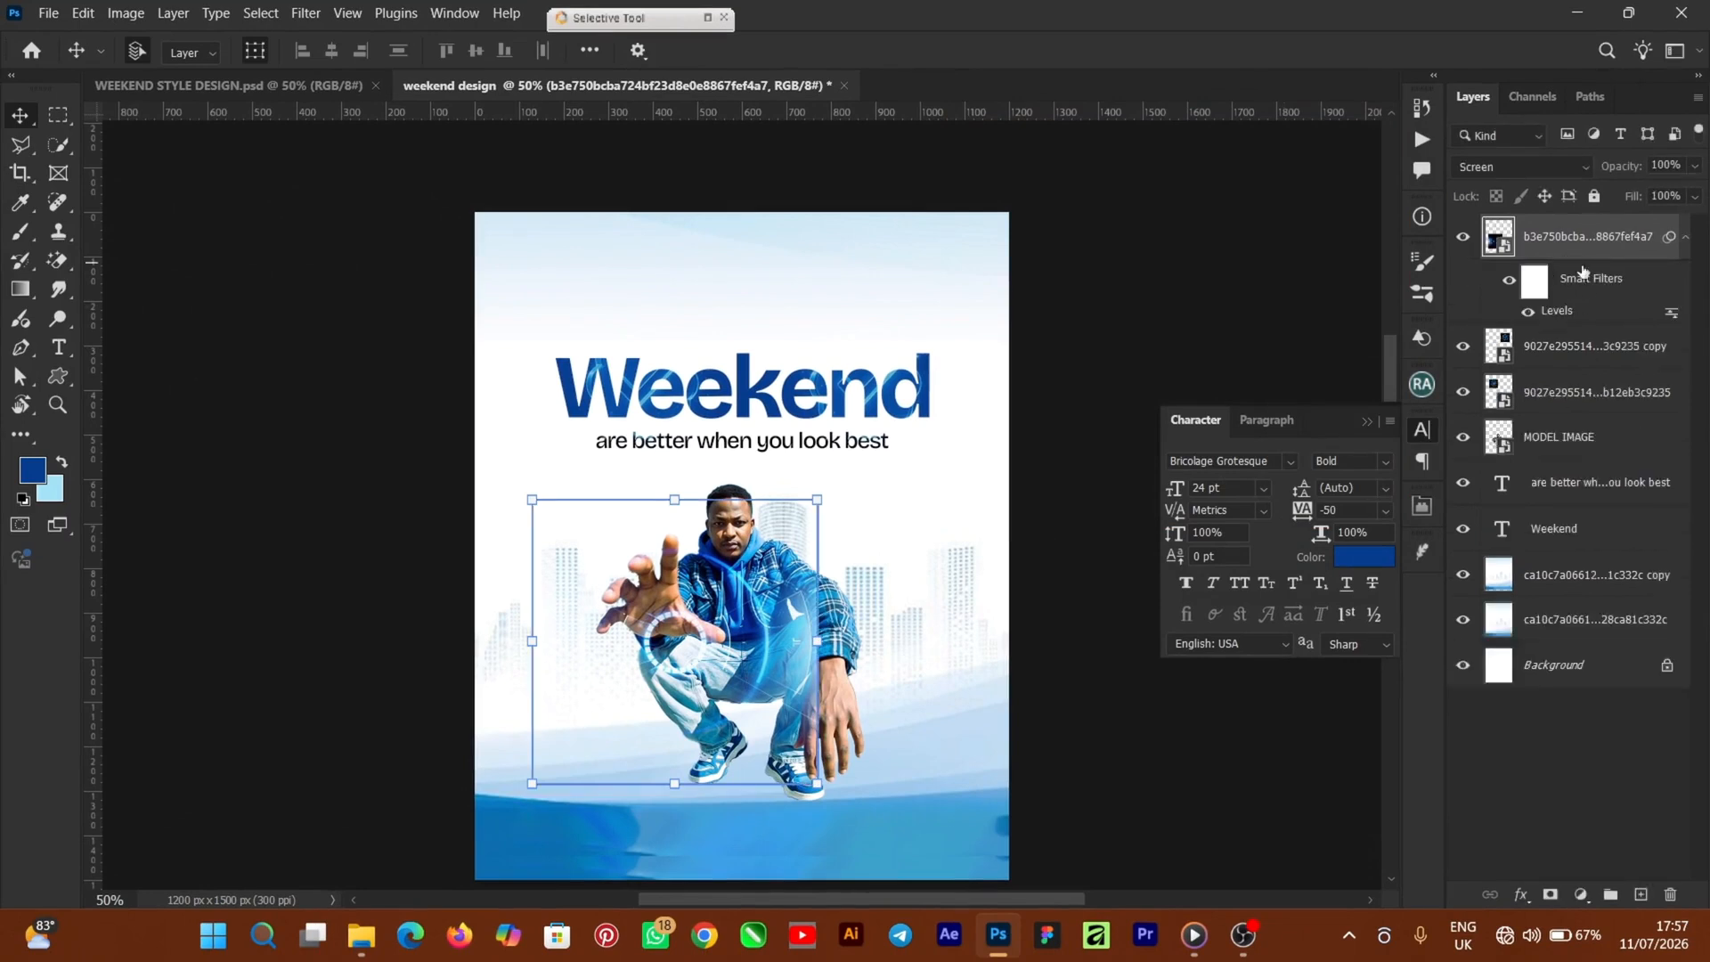
Step: Add a layer mask to the glowing-circle overlay and paint out its edge over the model's lowered arm with a 200 px black brush
click(1551, 894)
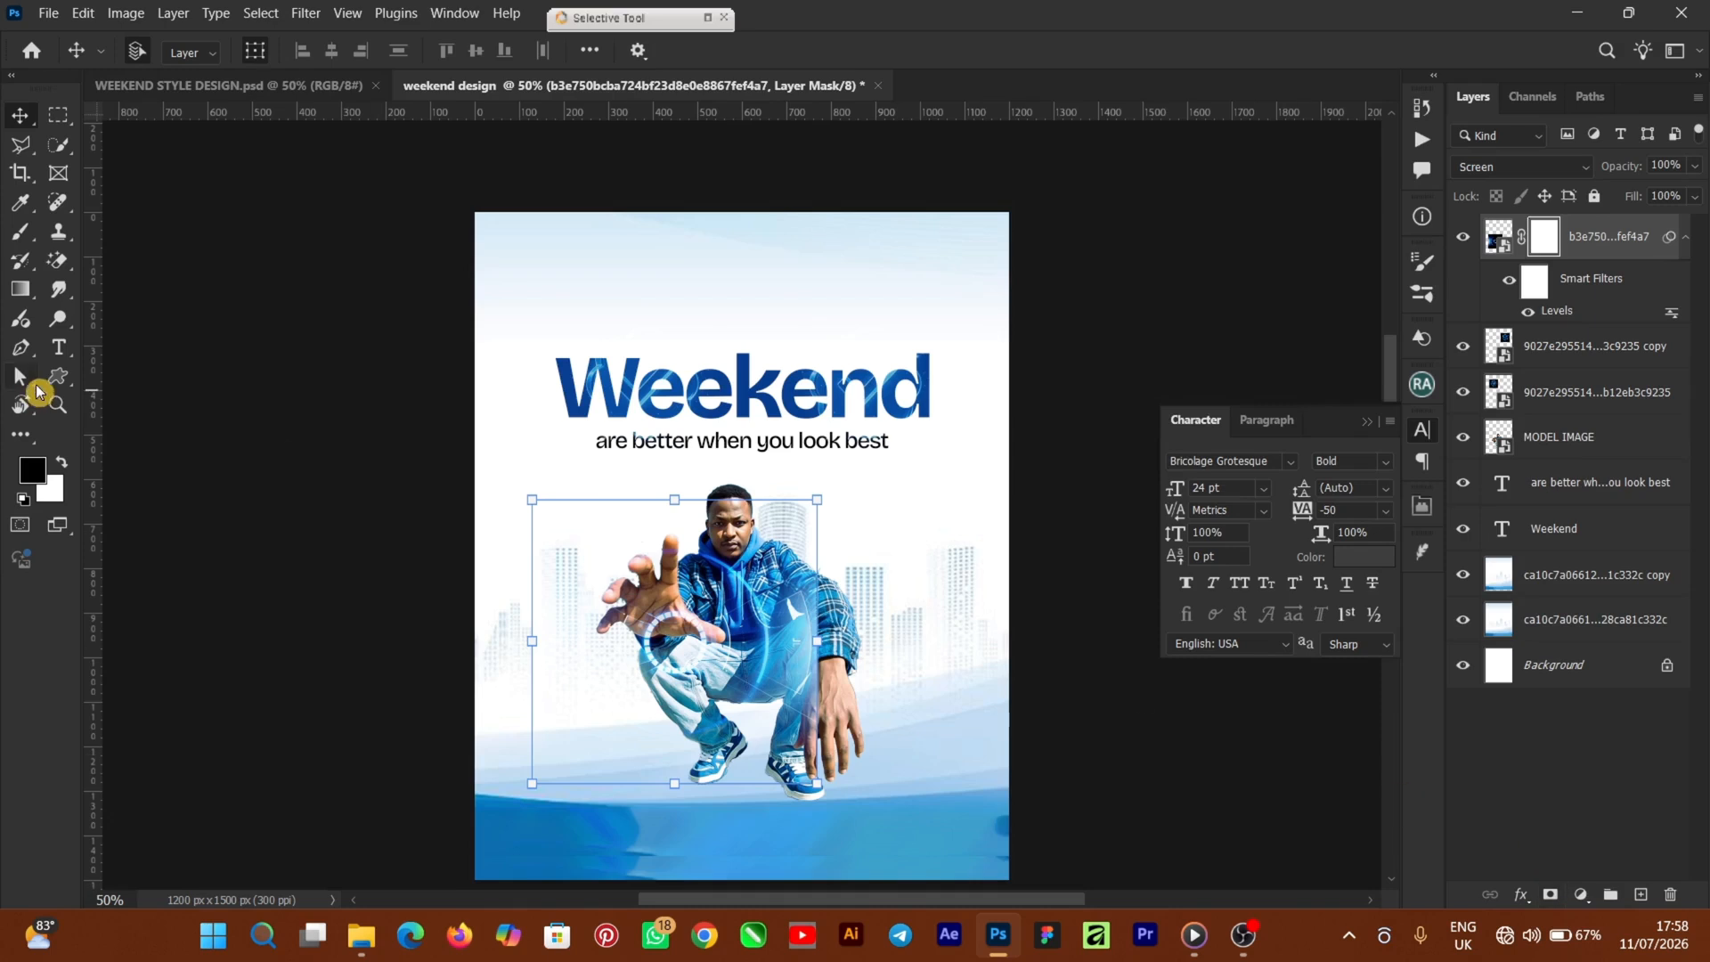
click(17, 235)
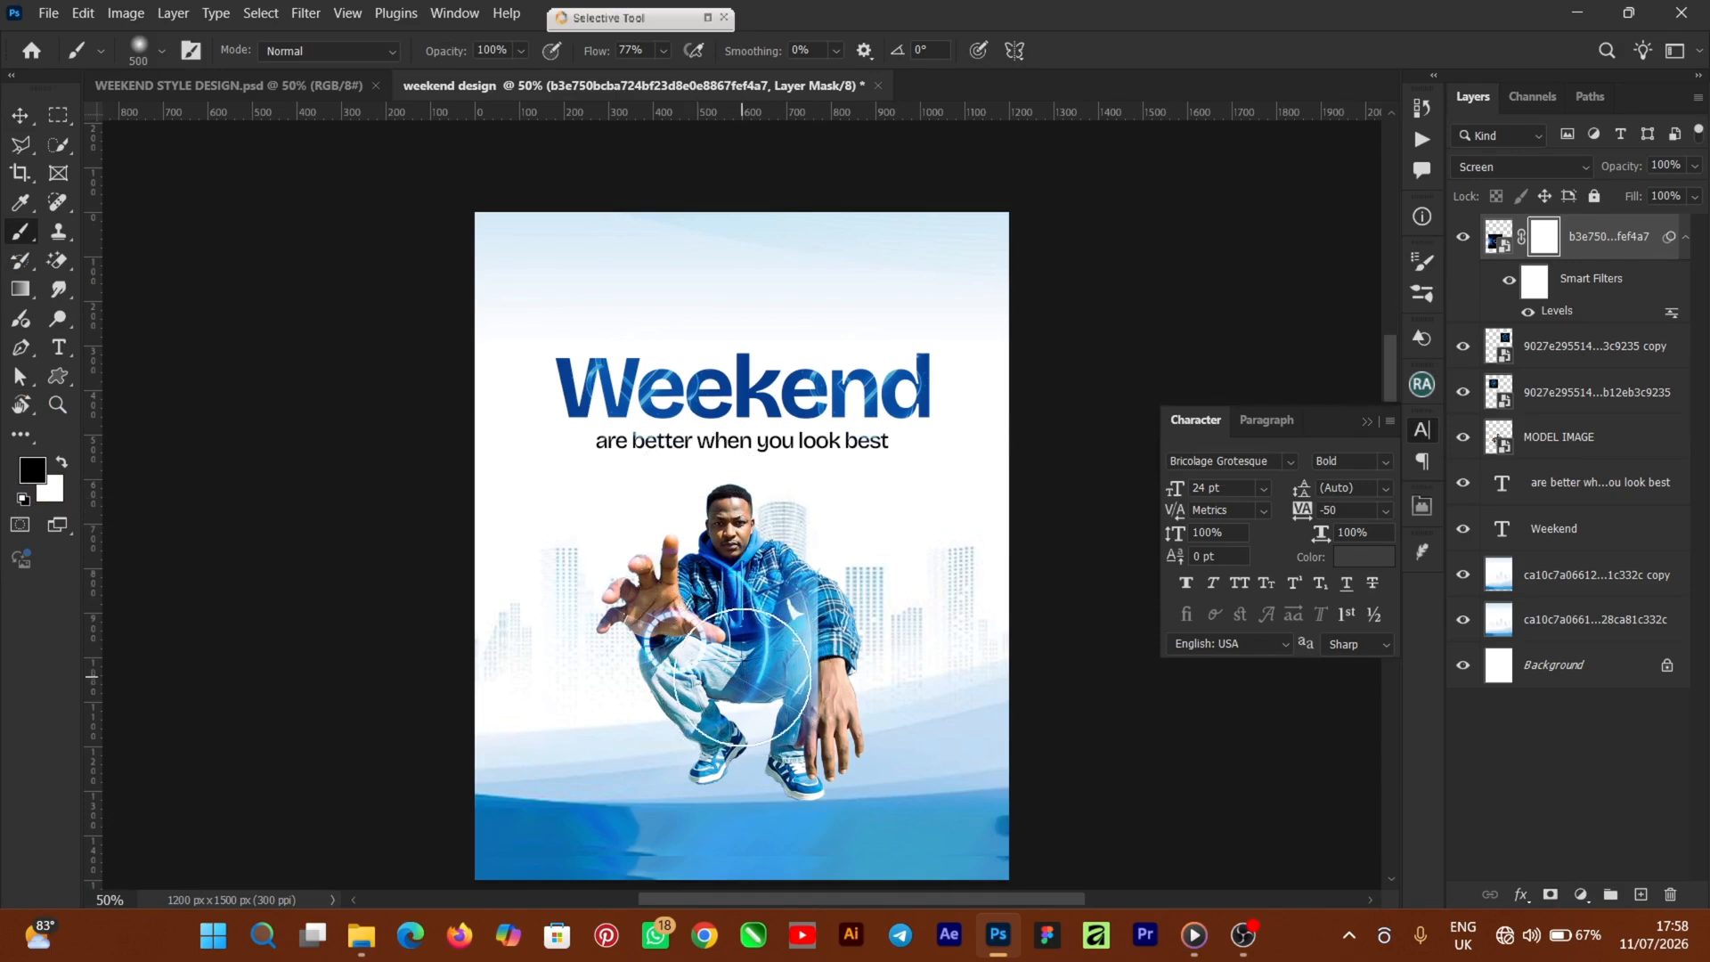
key(bracketleft)
key(bracketleft)
key(bracketleft)
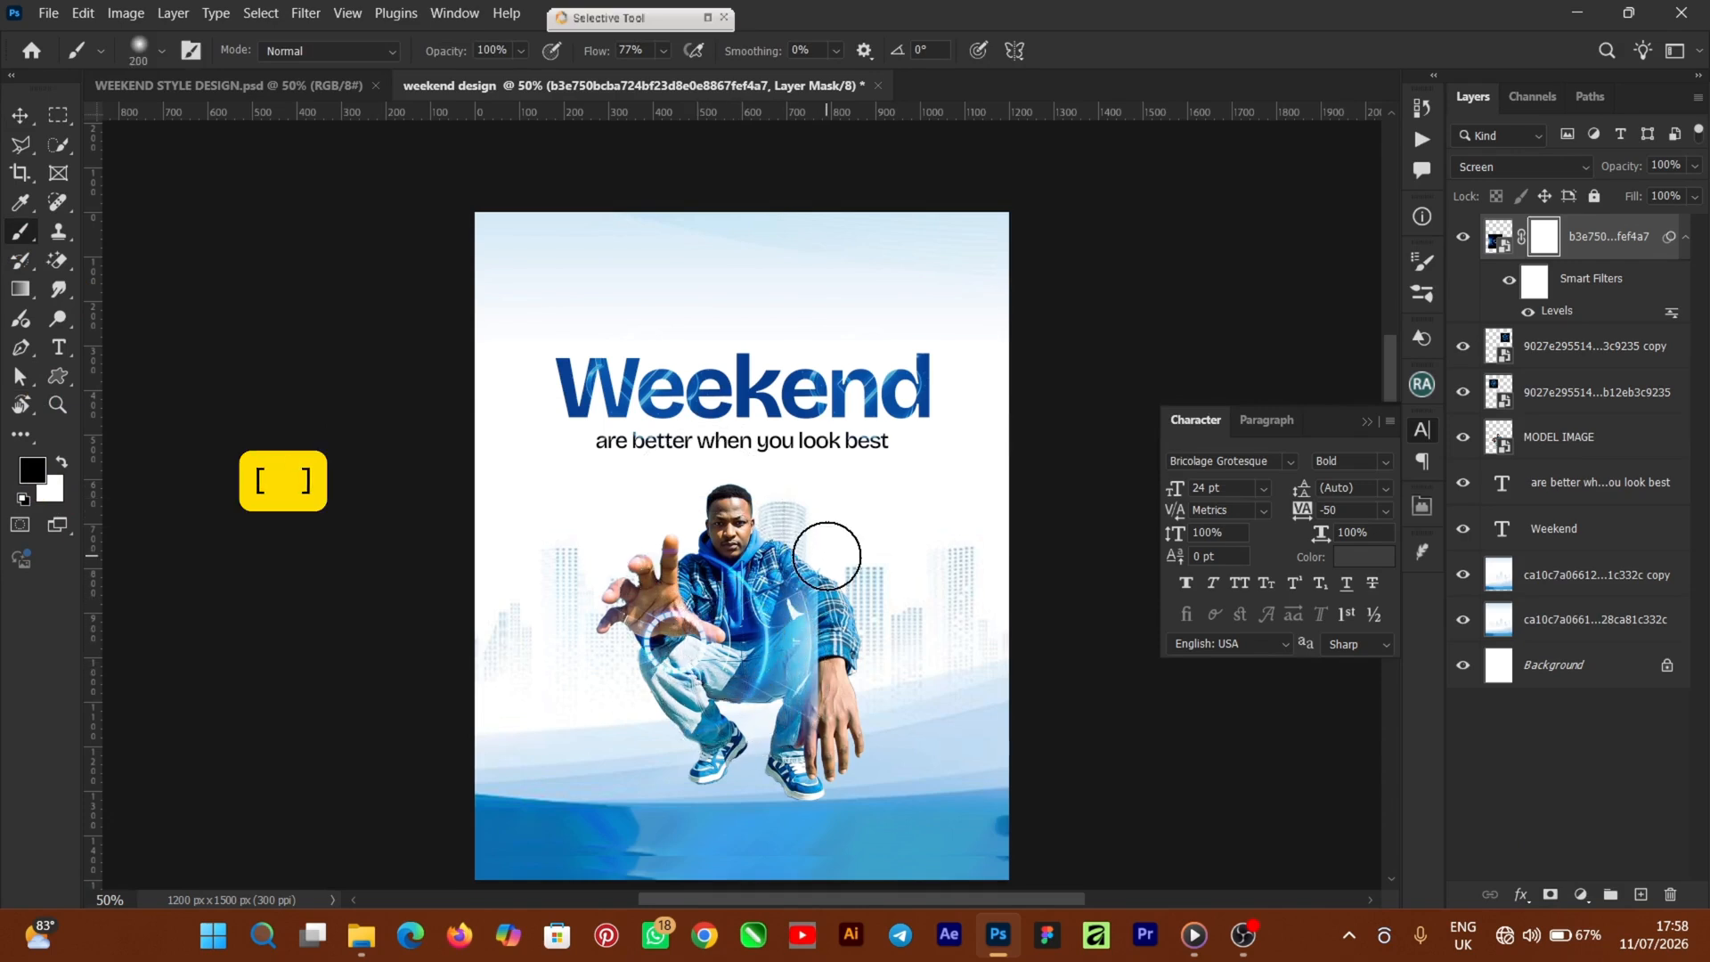
mouse_move(832, 551)
mouse_down()
mouse_move(812, 522)
mouse_move(837, 651)
mouse_up()
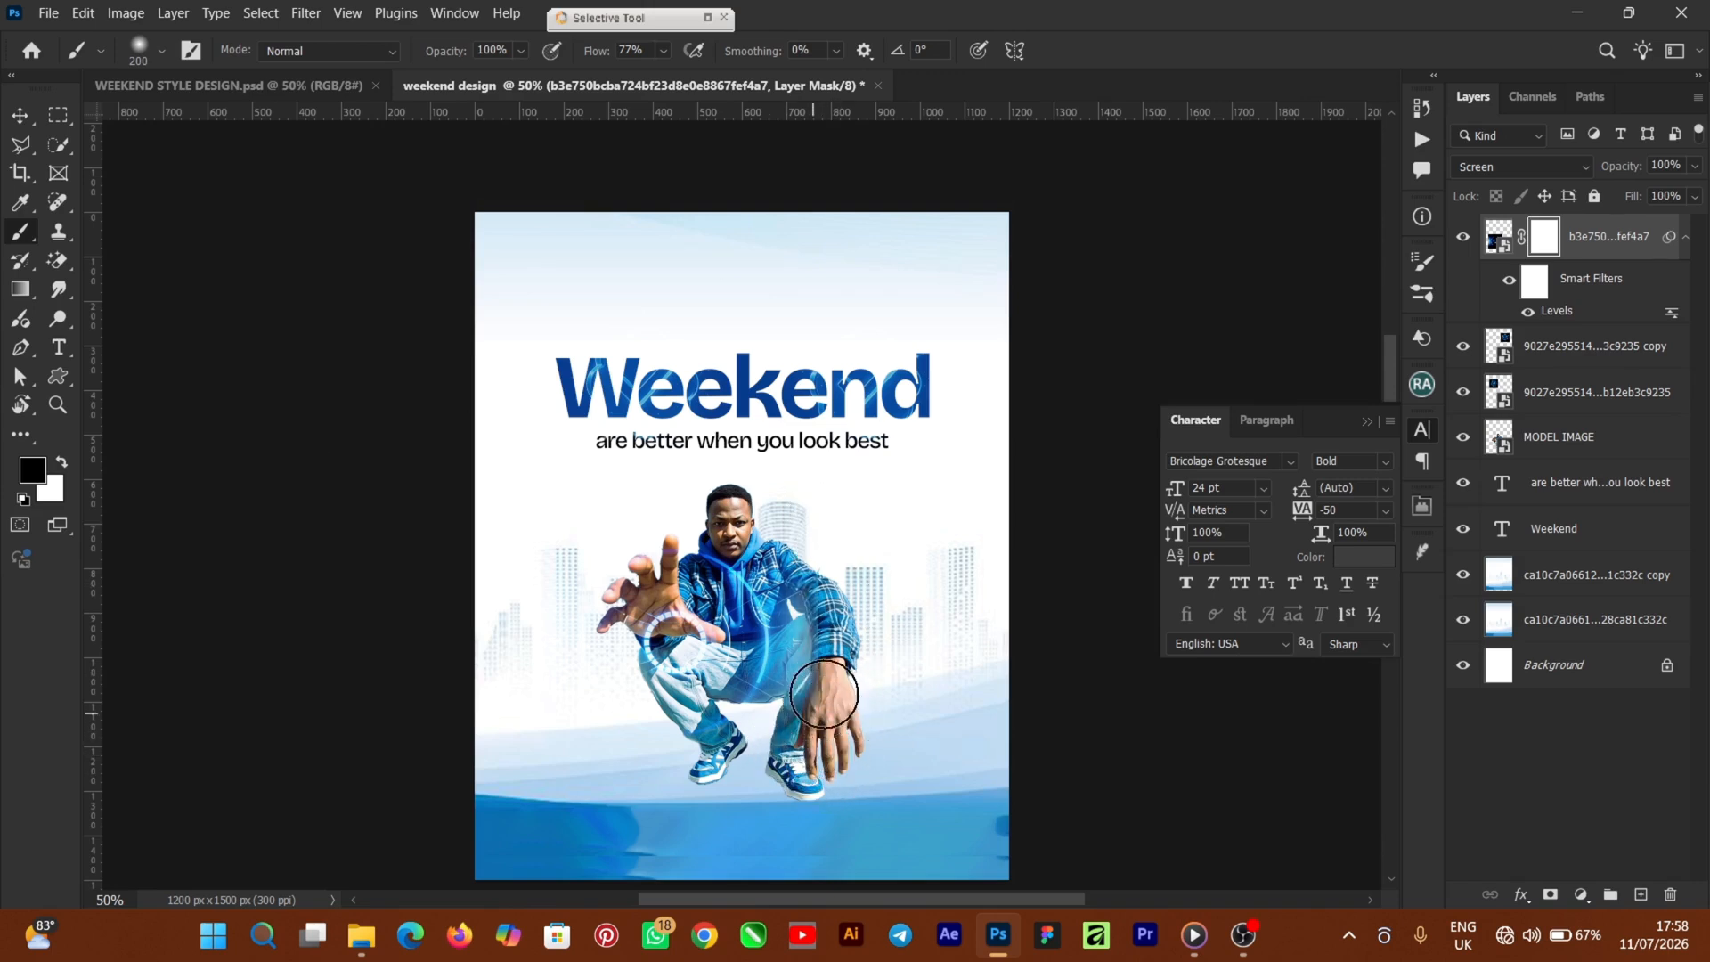
click(32, 127)
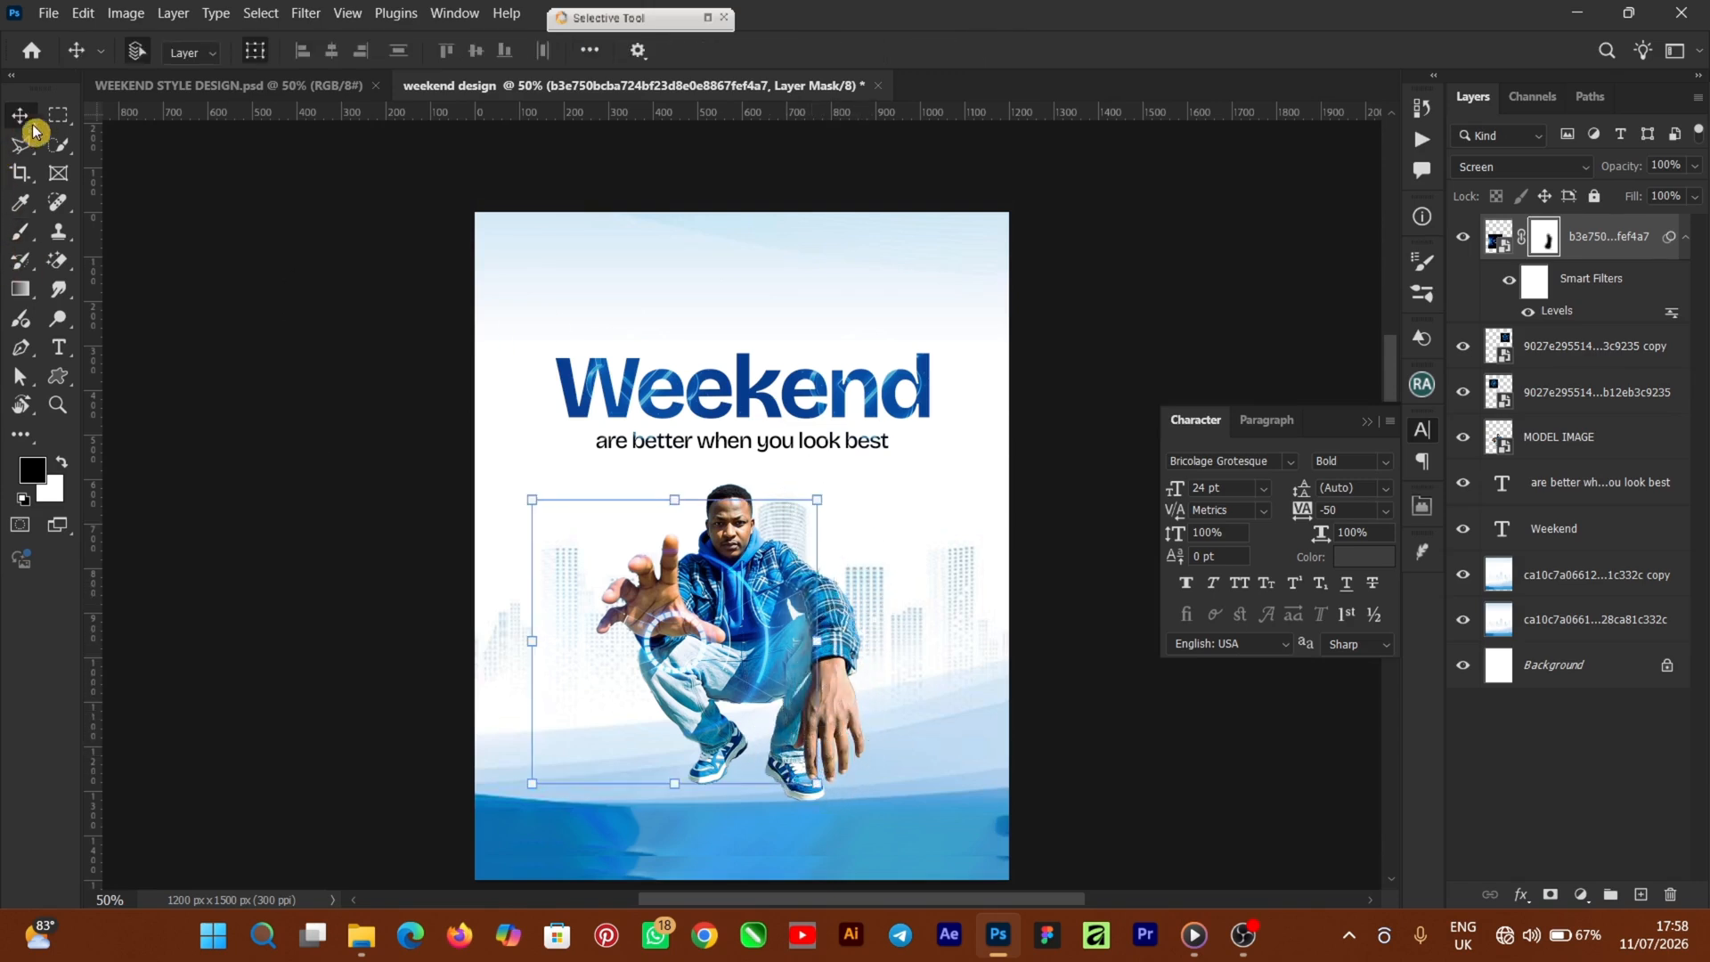
key(ctrl)
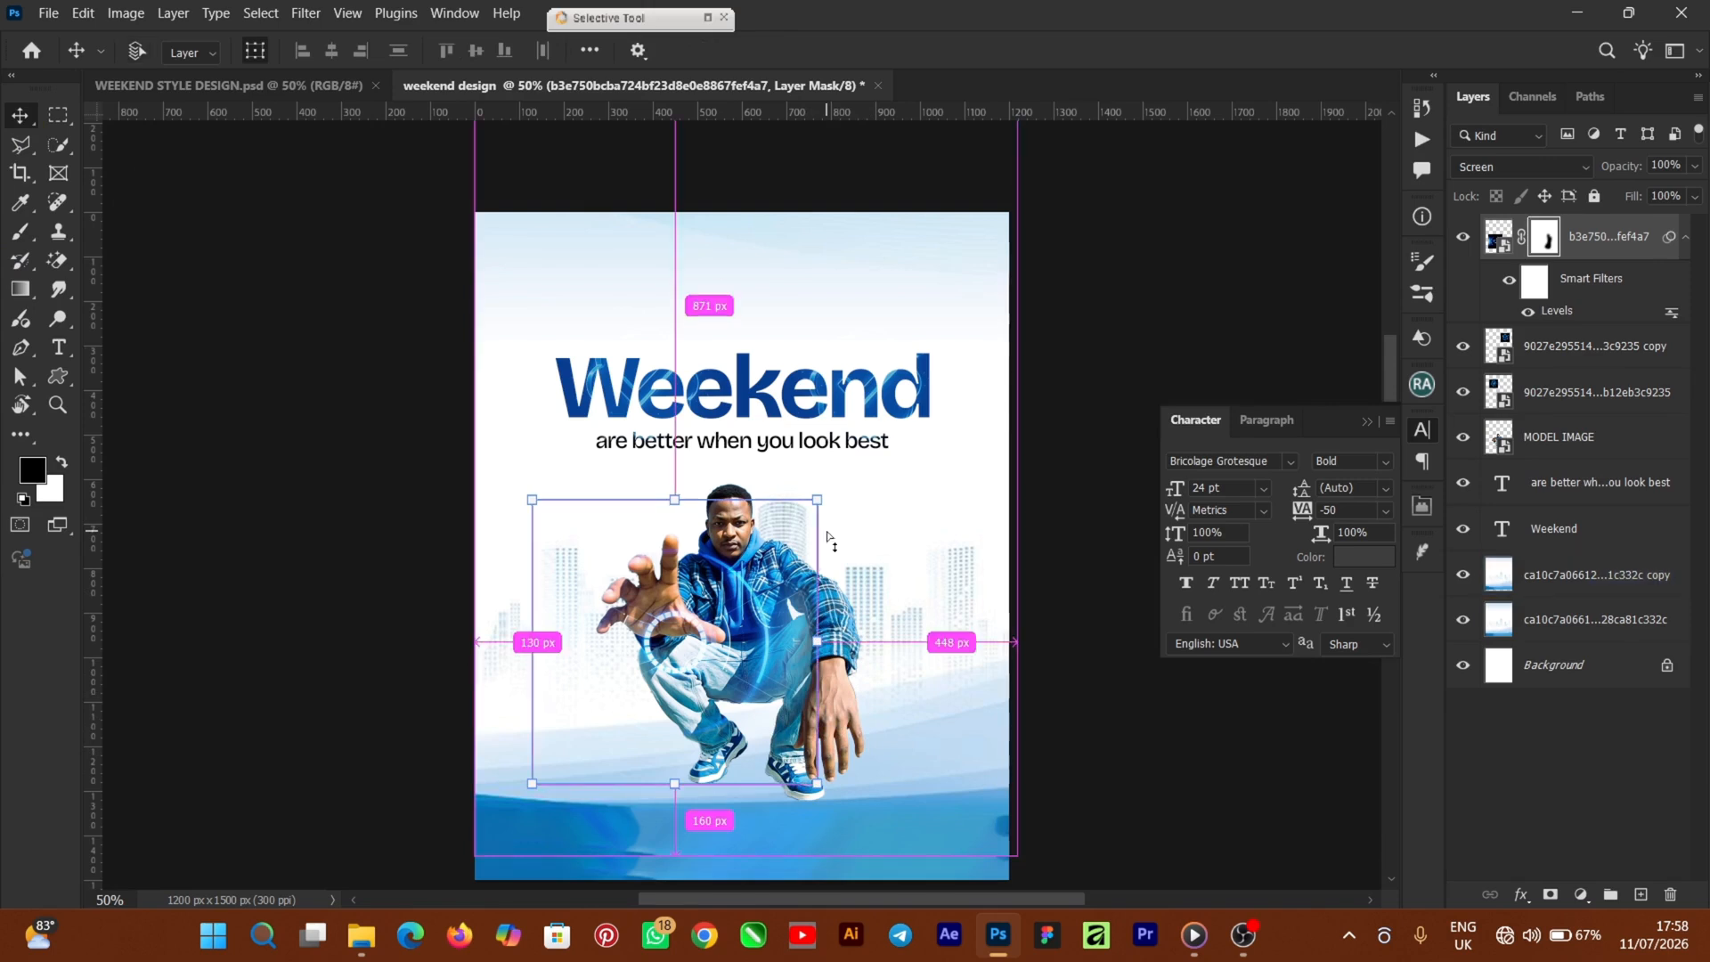
Step: Scale down the glowing-circle overlay and position its ring over the palm of the model's outstretched hand
key(ctrl+t)
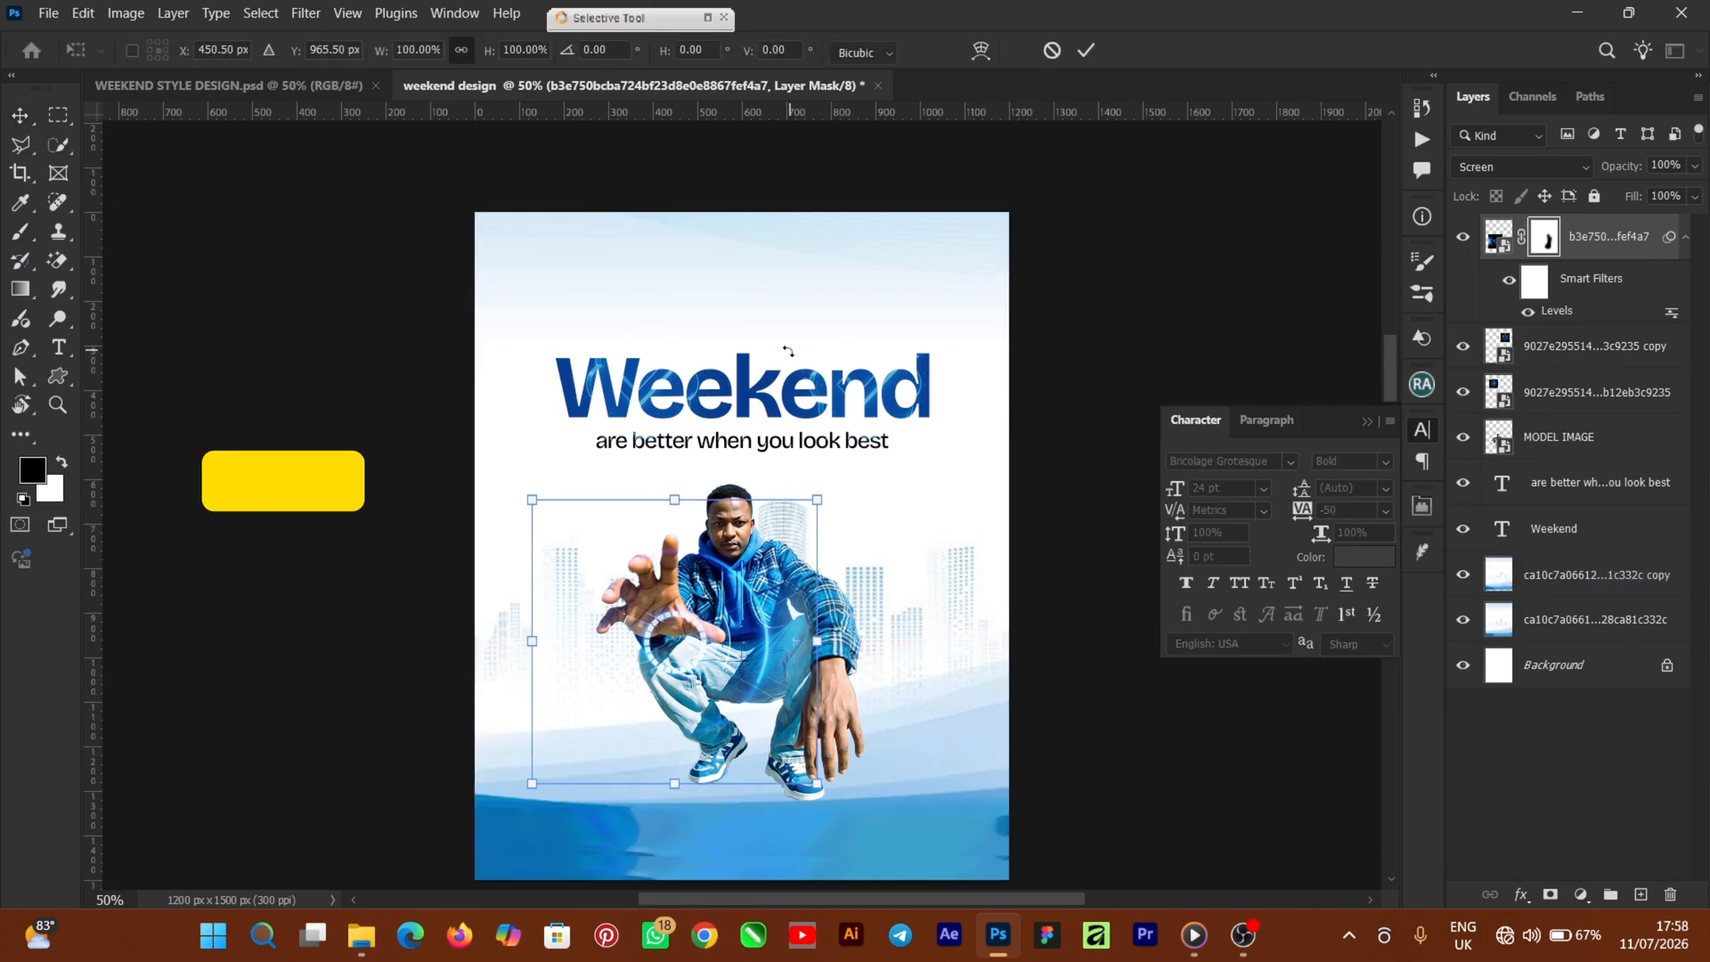
drag(826, 496, 744, 574)
drag(643, 685, 654, 634)
drag(762, 508, 747, 524)
click(1086, 50)
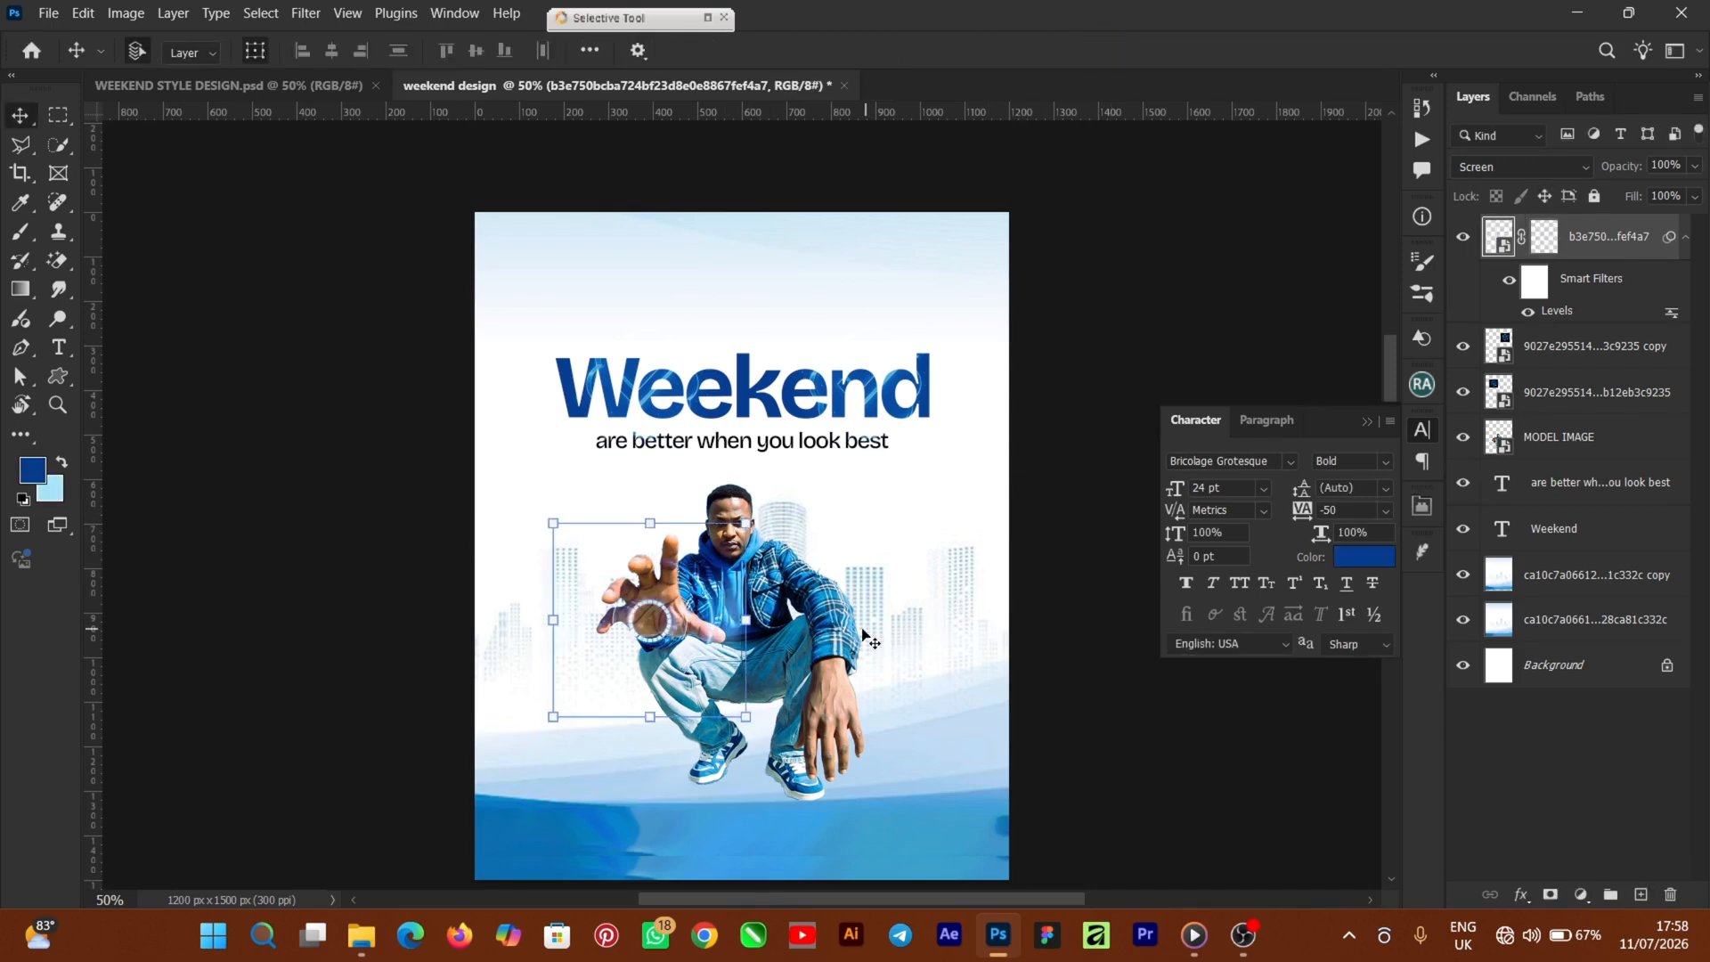
drag(670, 616, 664, 616)
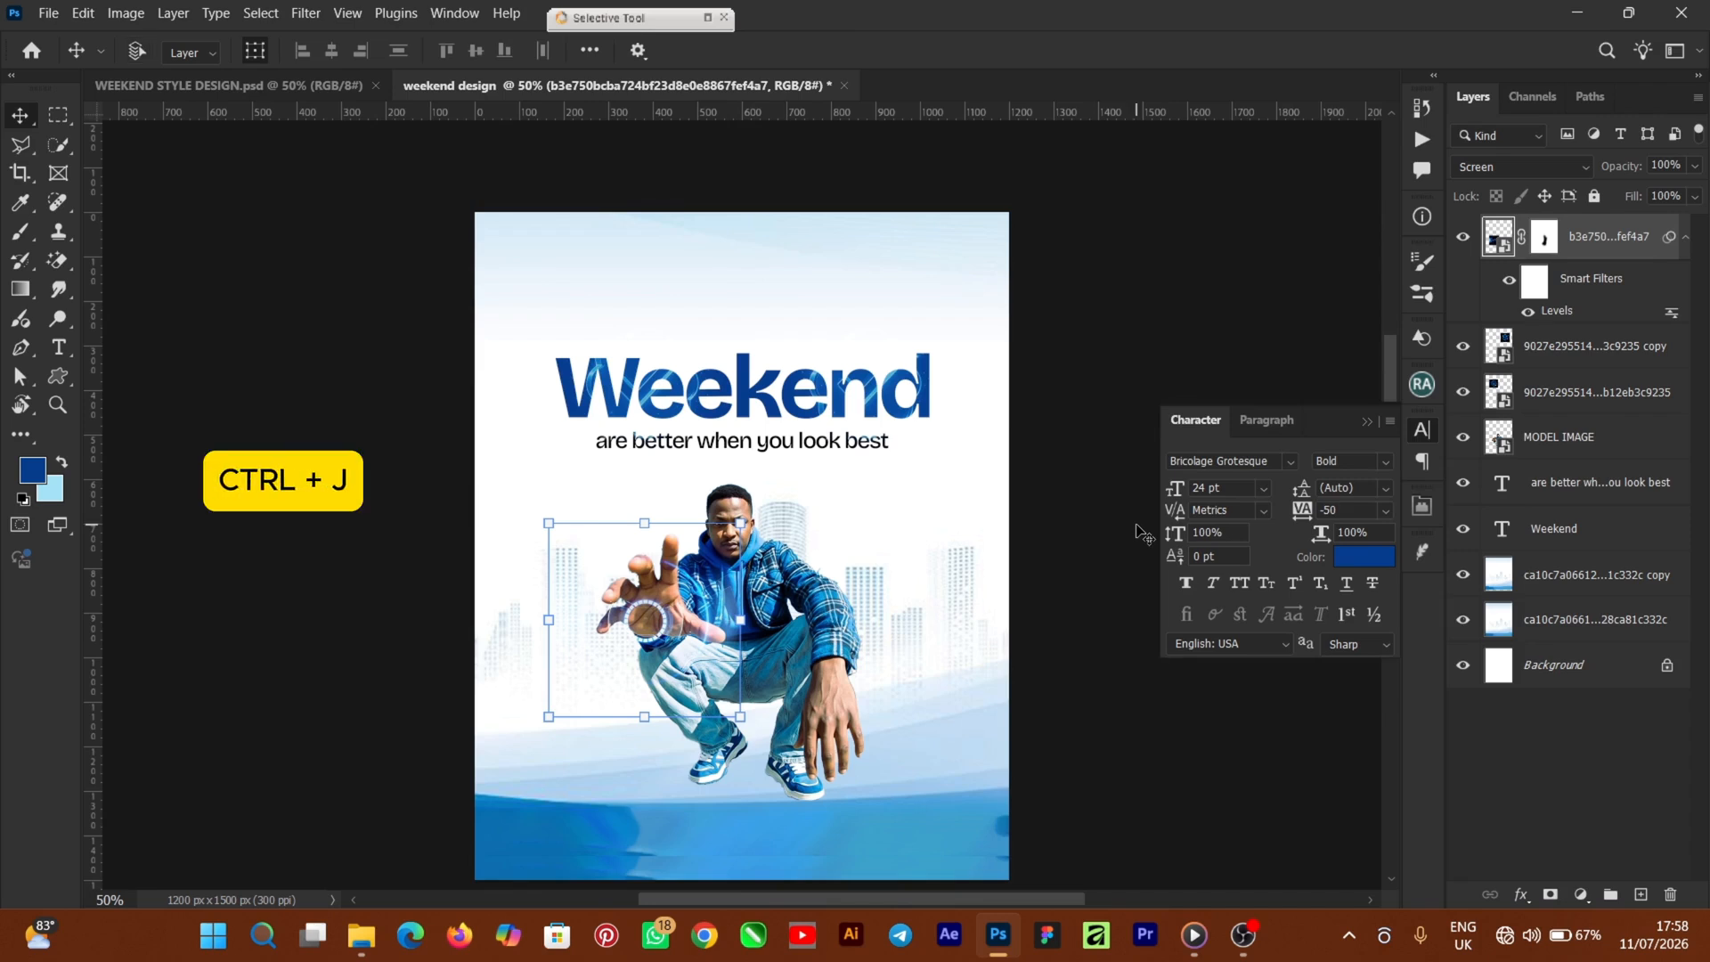
Step: Duplicate the glowing-circle overlay to intensify the glow, and collapse the Character panel
key(ctrl+j)
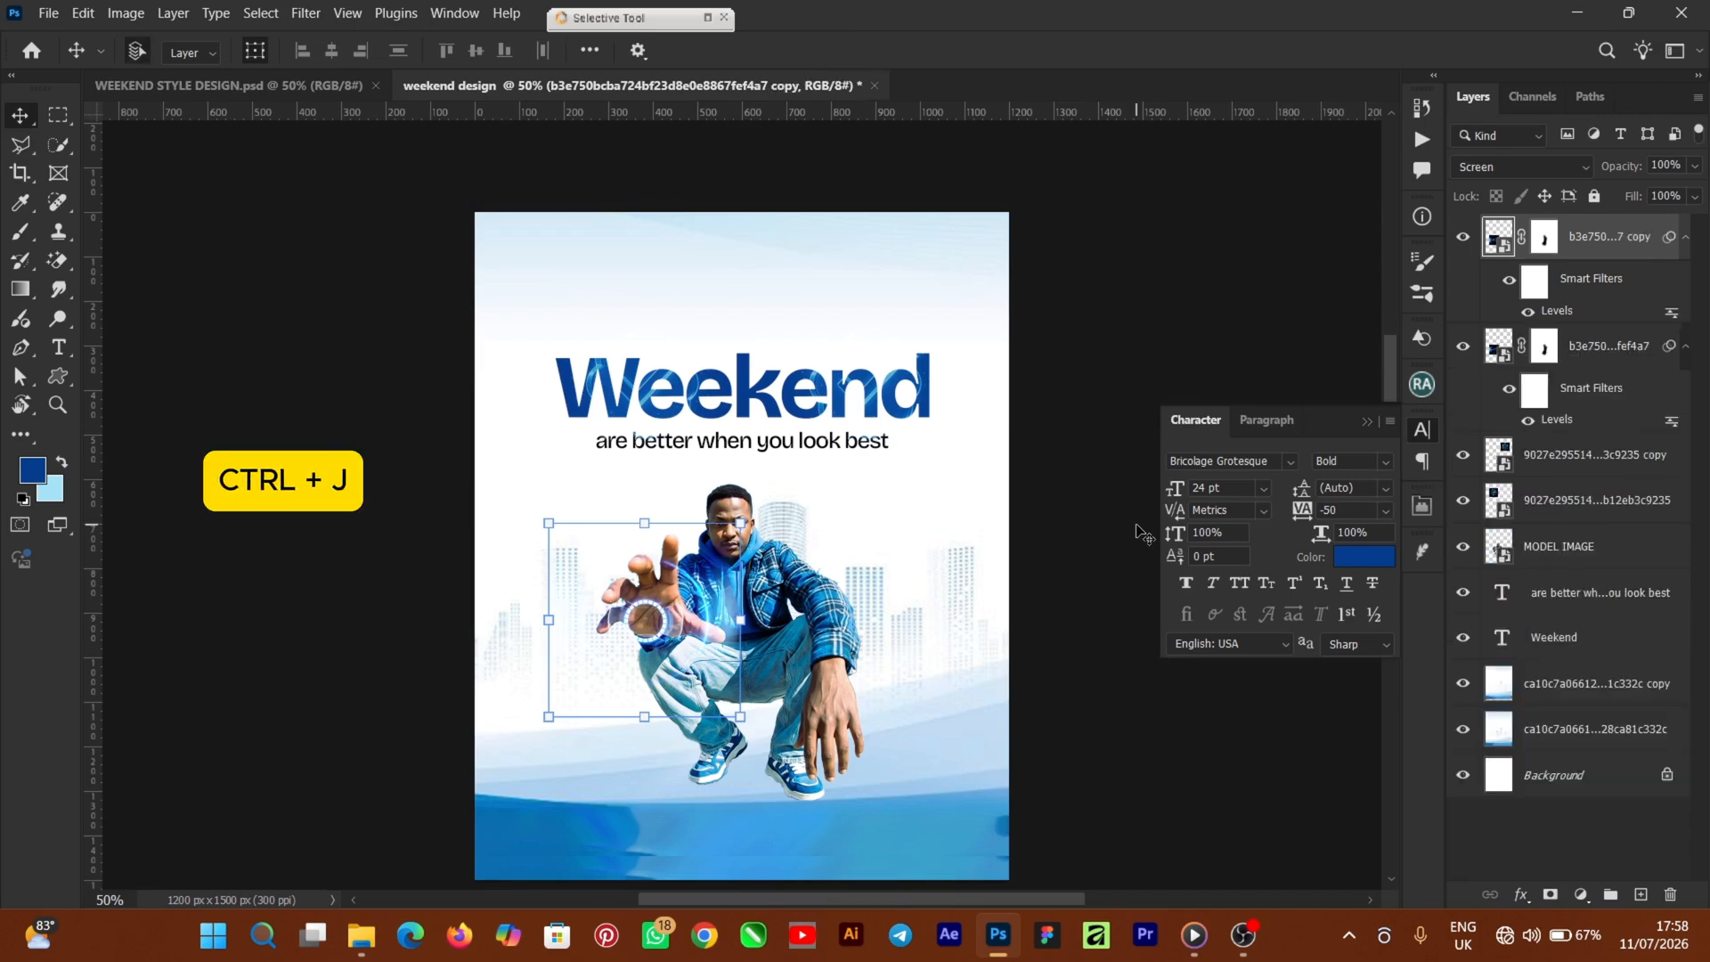
click(1095, 629)
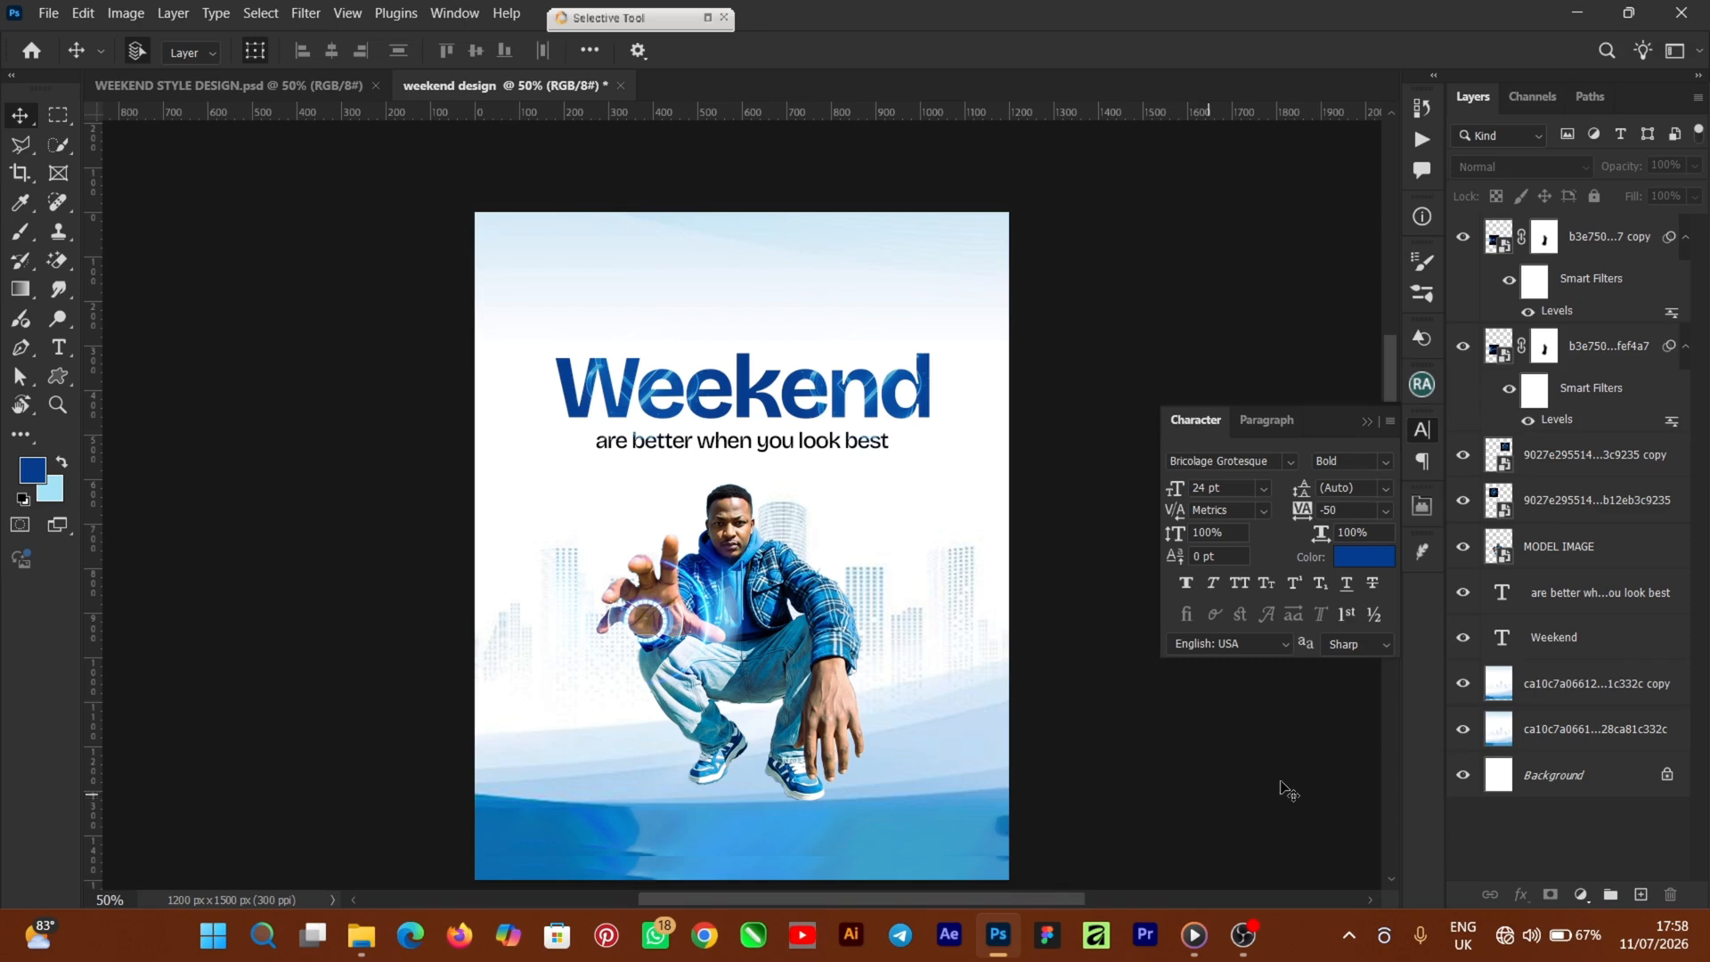
click(1366, 421)
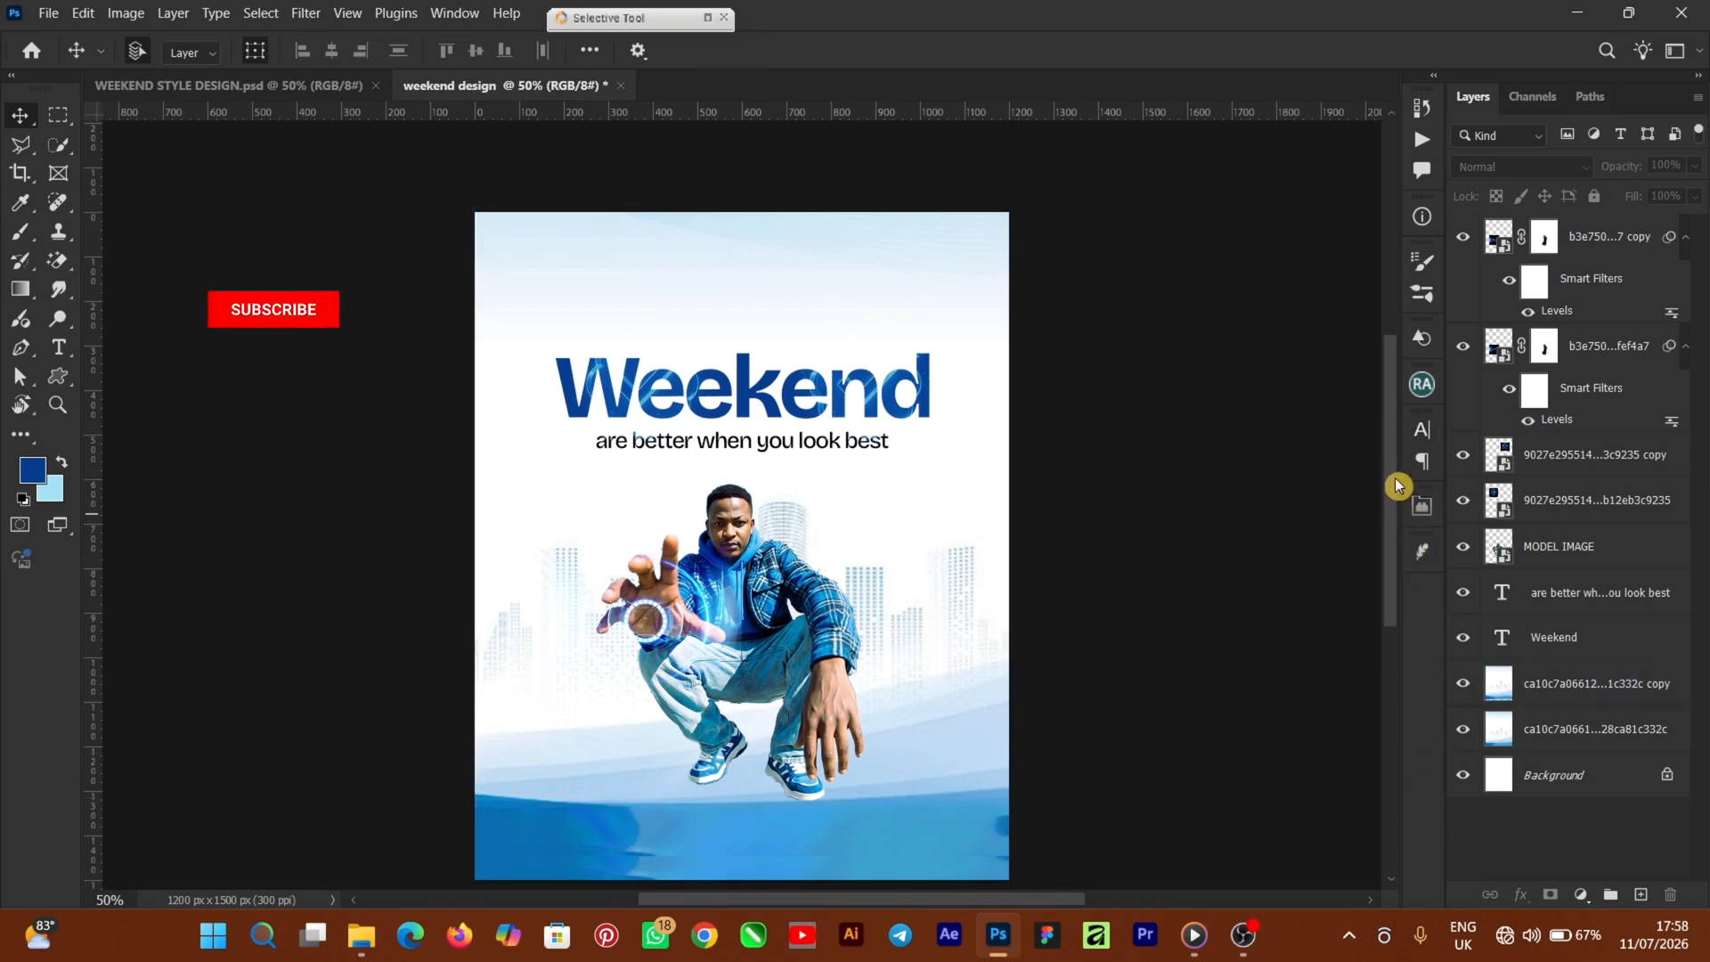
mouse_move(1396, 486)
mouse_down()
mouse_move(1393, 500)
mouse_move(1393, 478)
mouse_up()
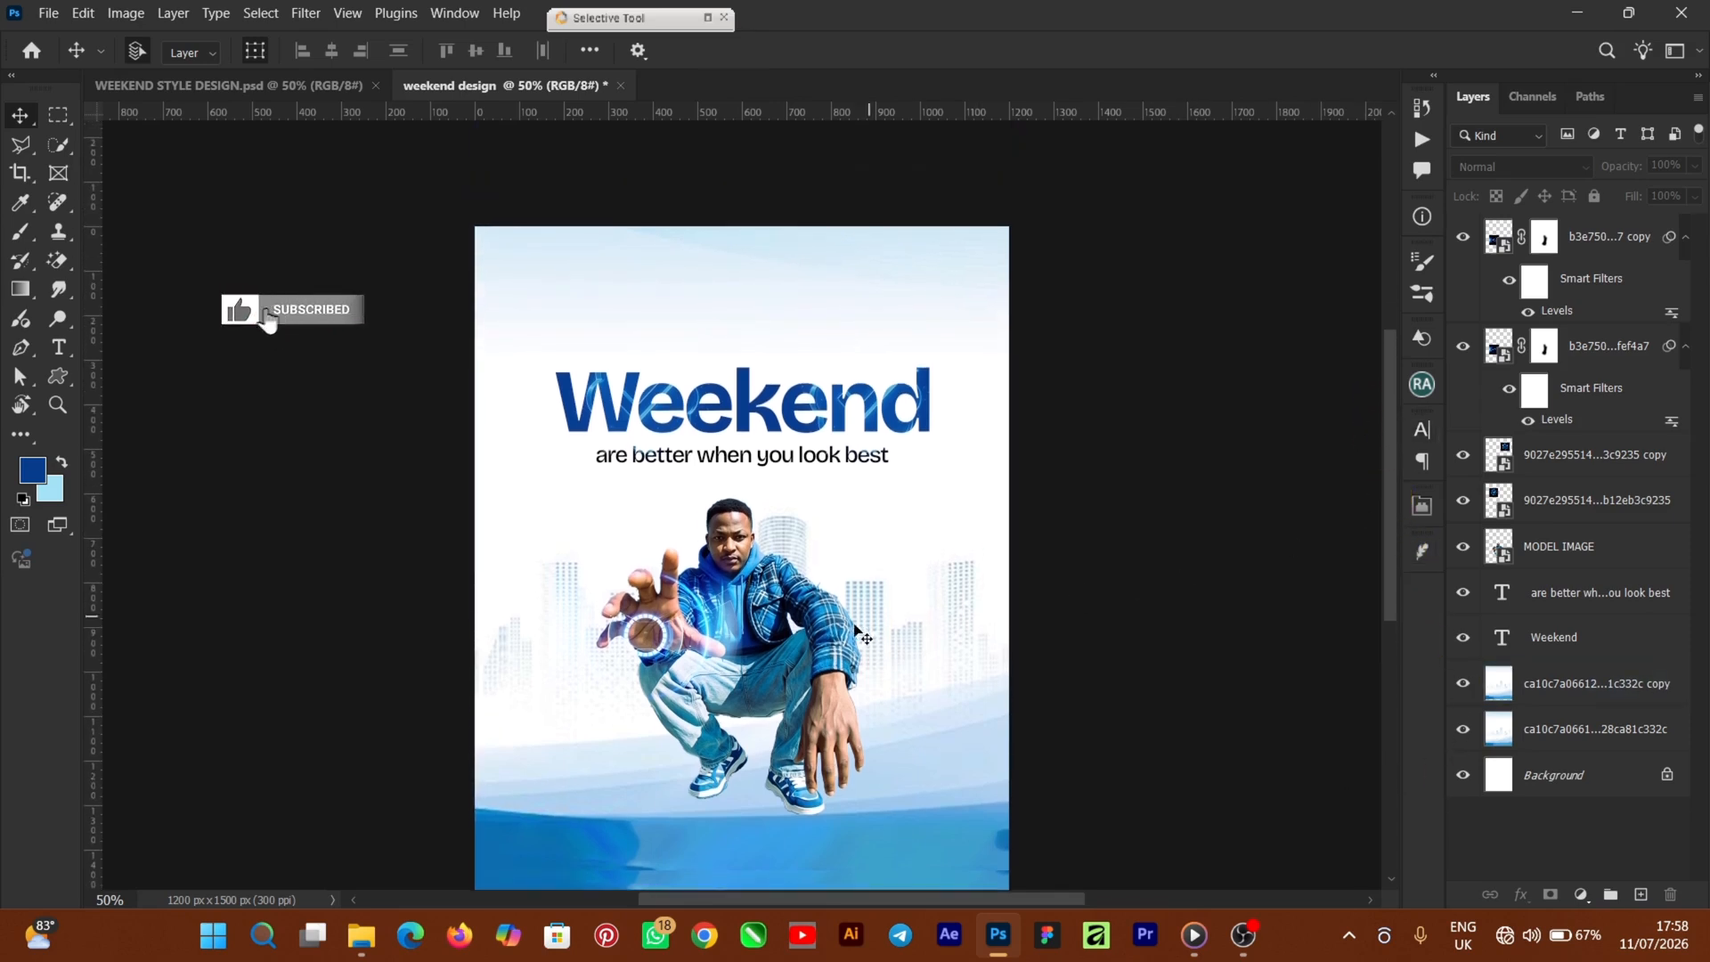
click(842, 650)
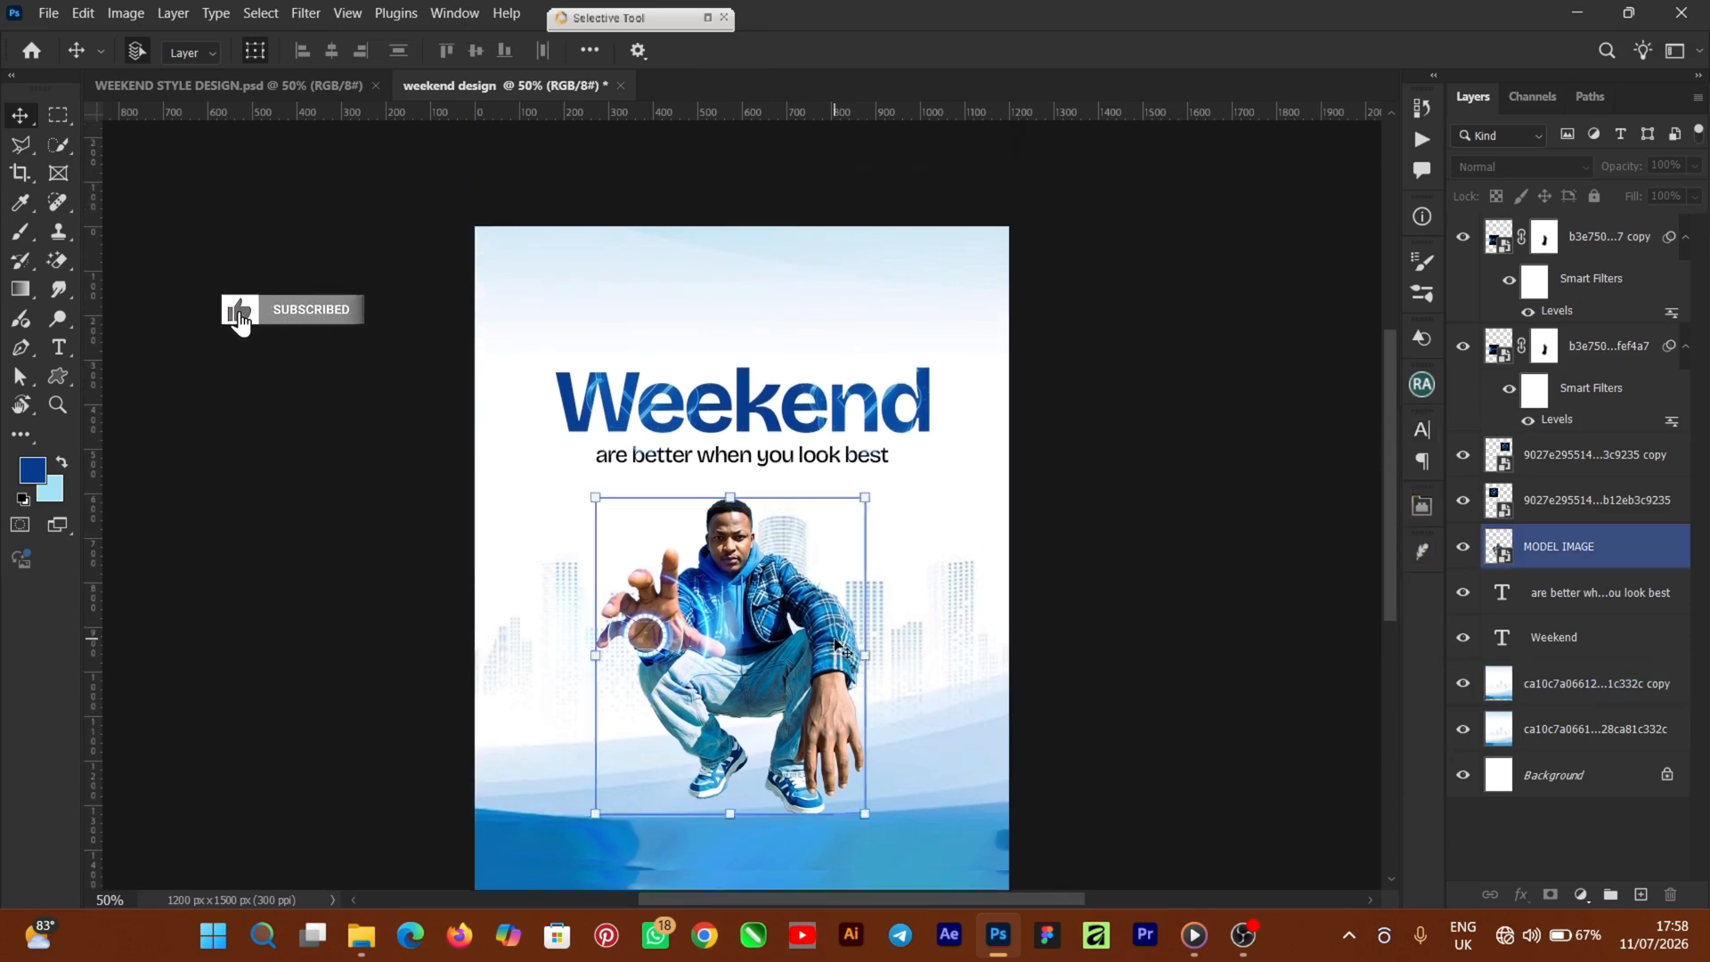
click(965, 687)
drag(950, 693, 953, 695)
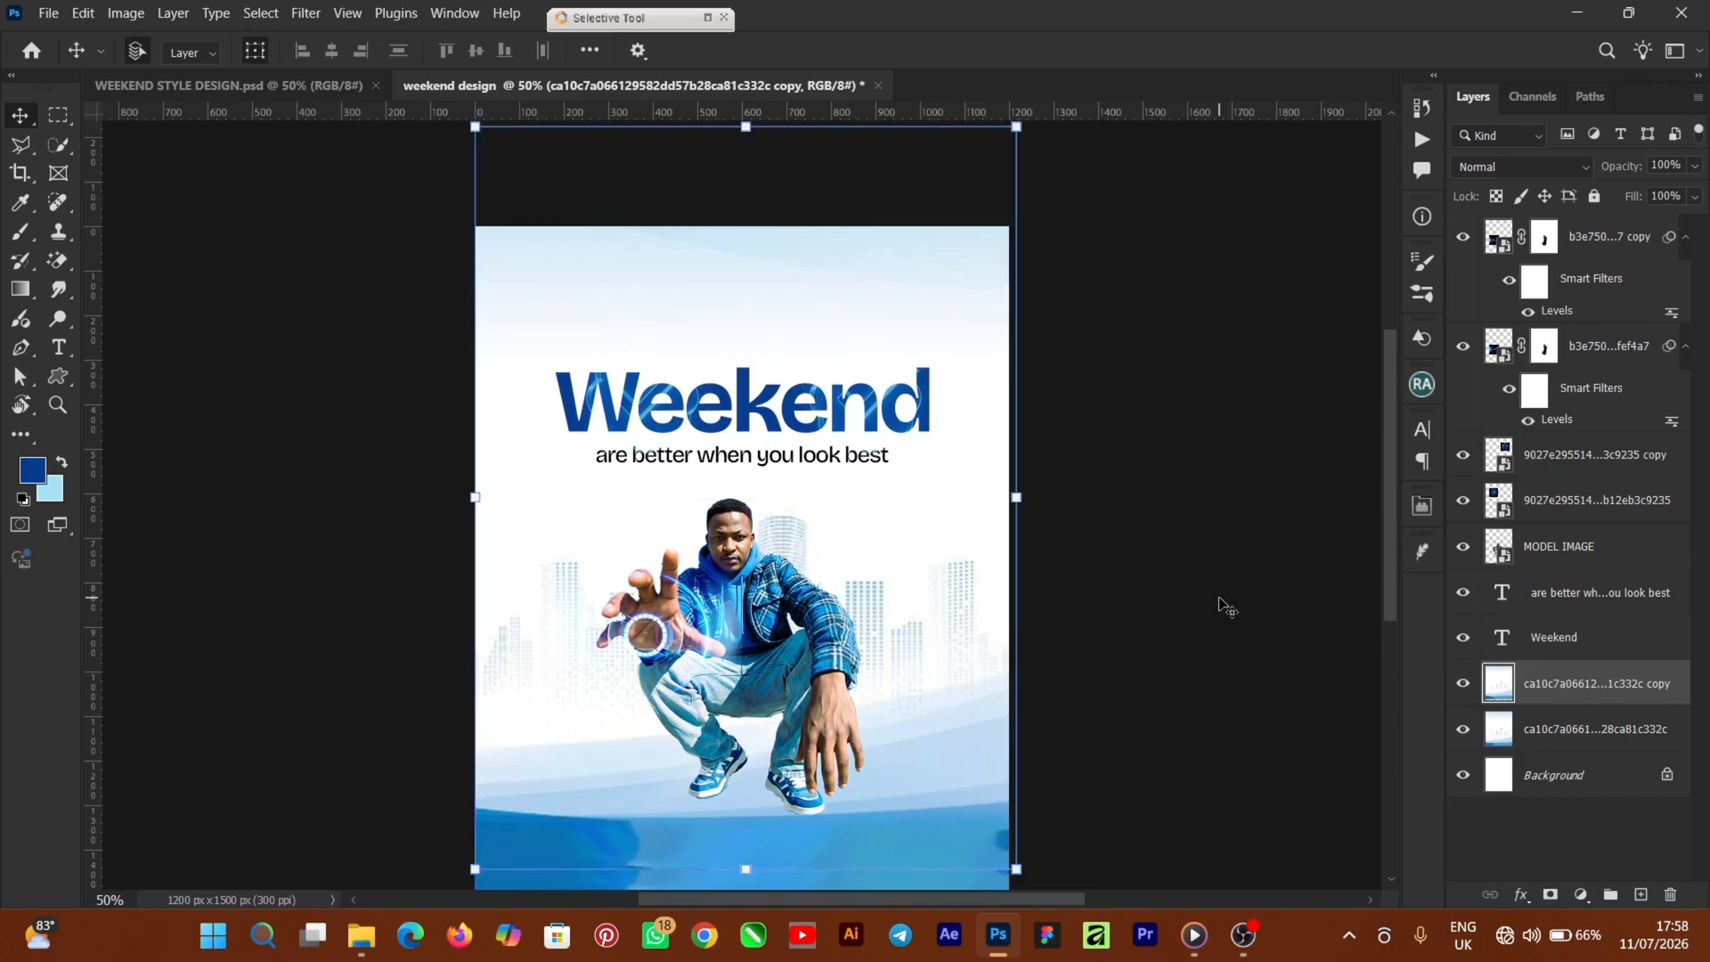
Step: Duplicate the MODEL IMAGE layer and add a layer mask to the original below it from the figure's outline selection
click(828, 653)
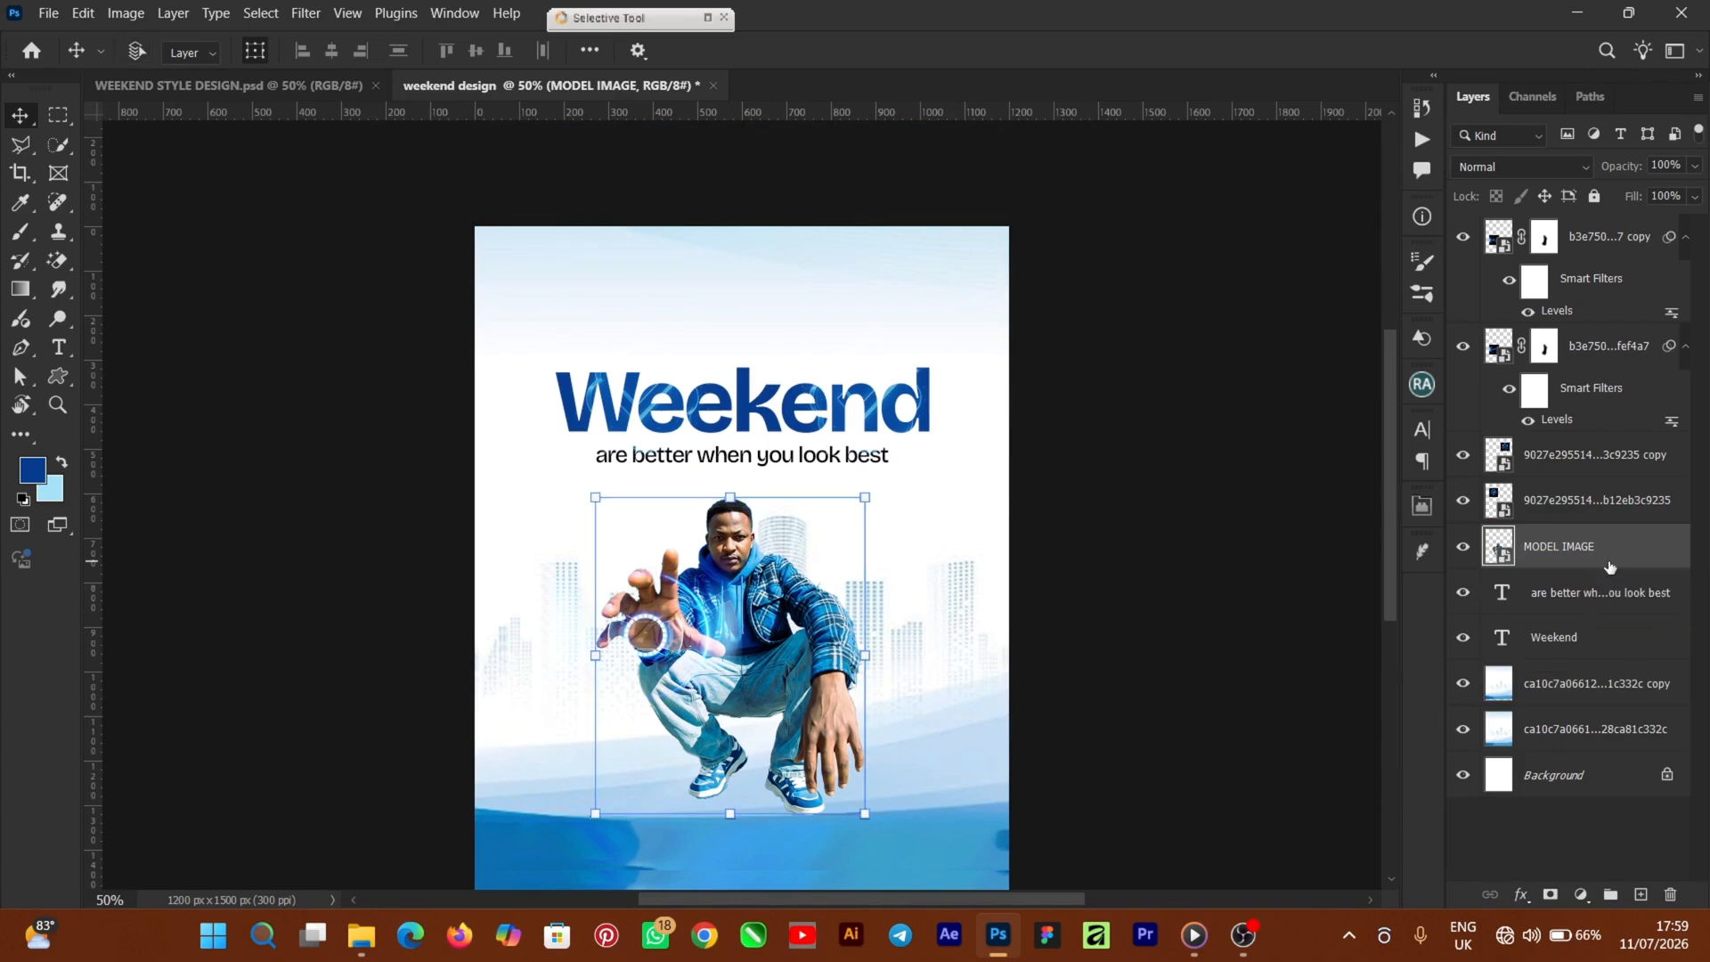
key(ctrl+j)
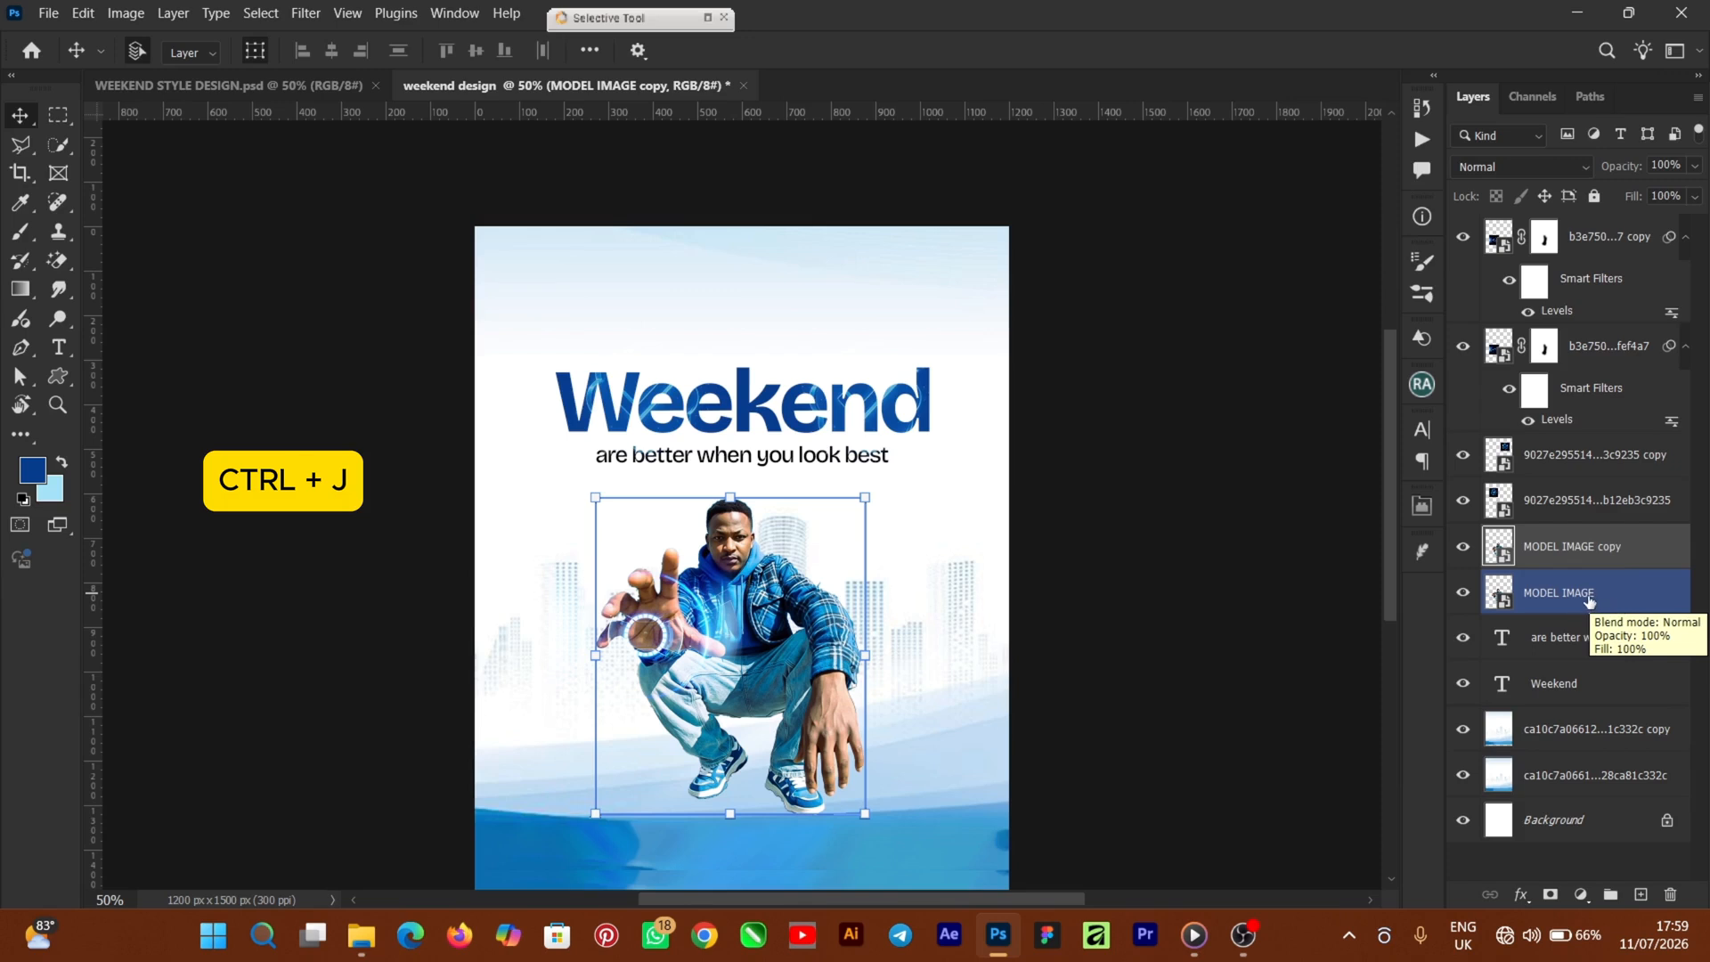
click(1584, 598)
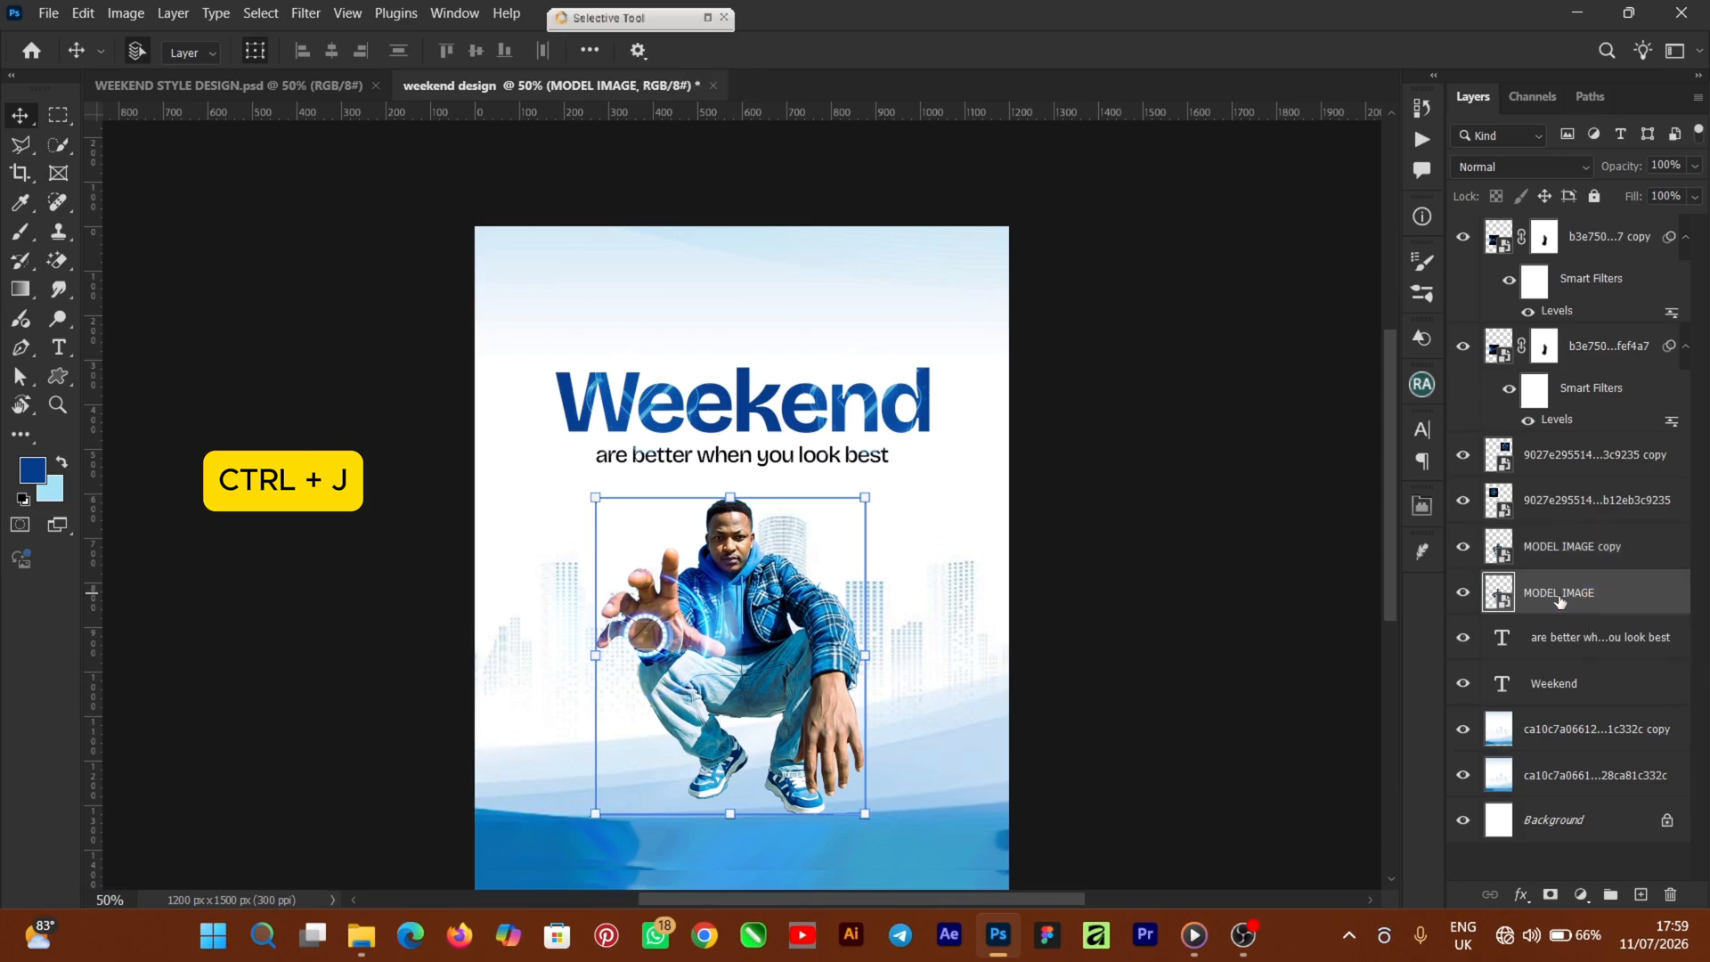
ctrl+click(1498, 591)
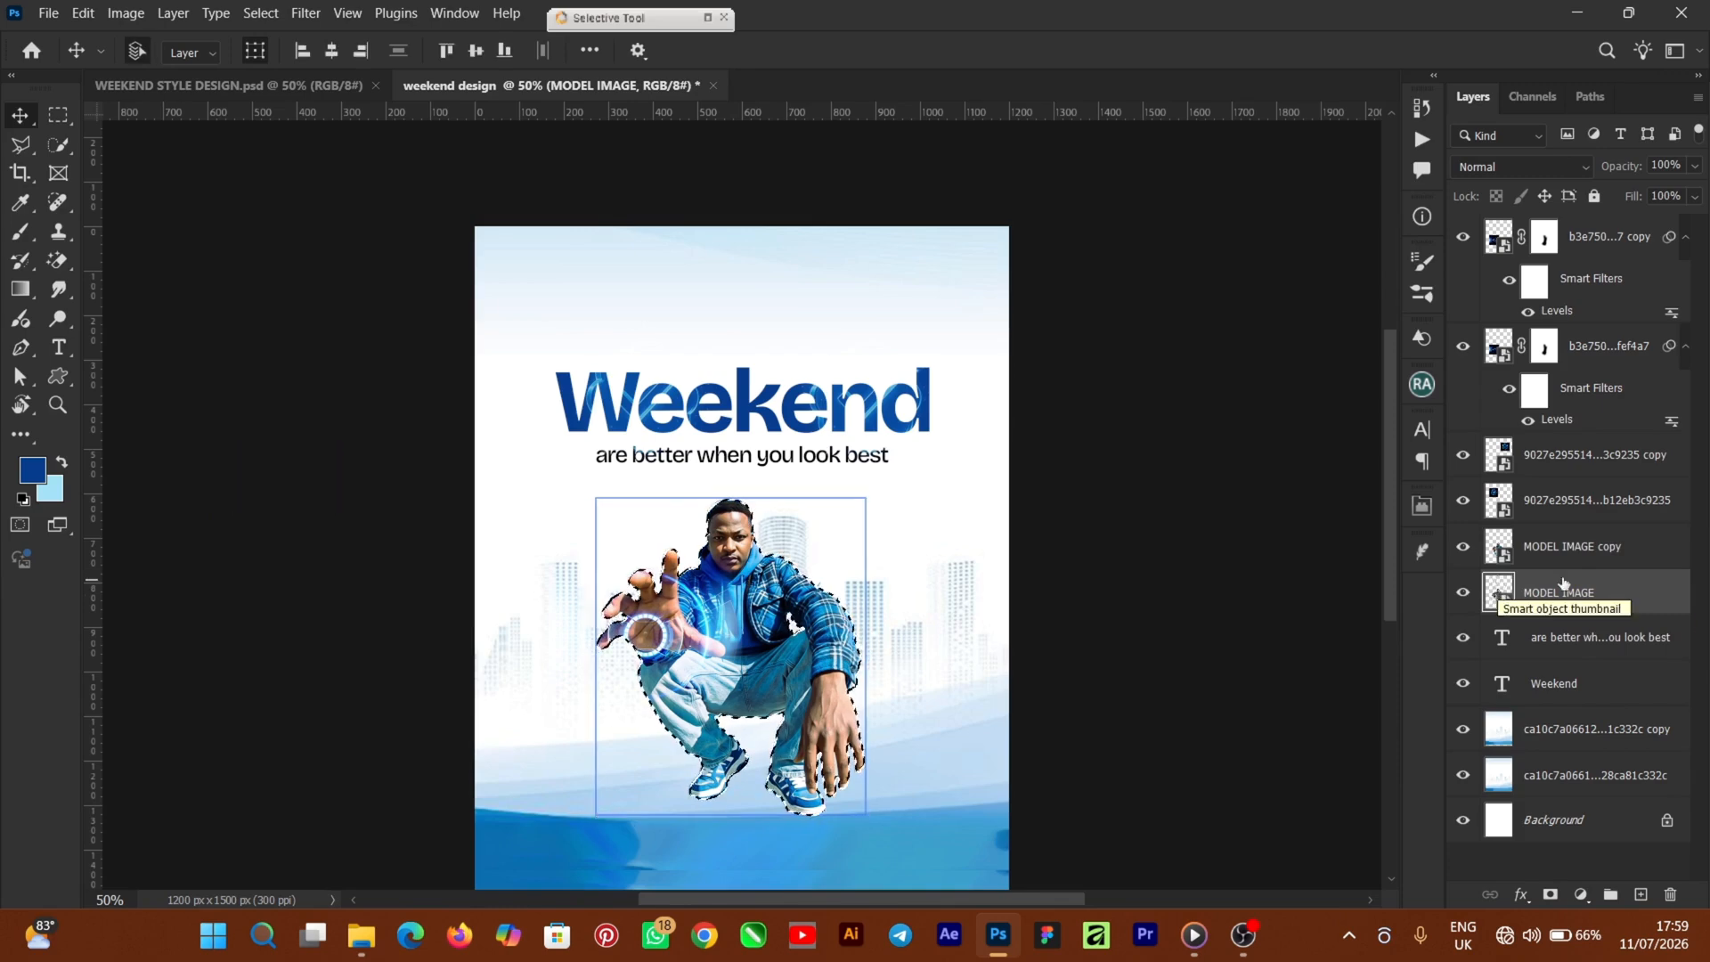
click(1567, 775)
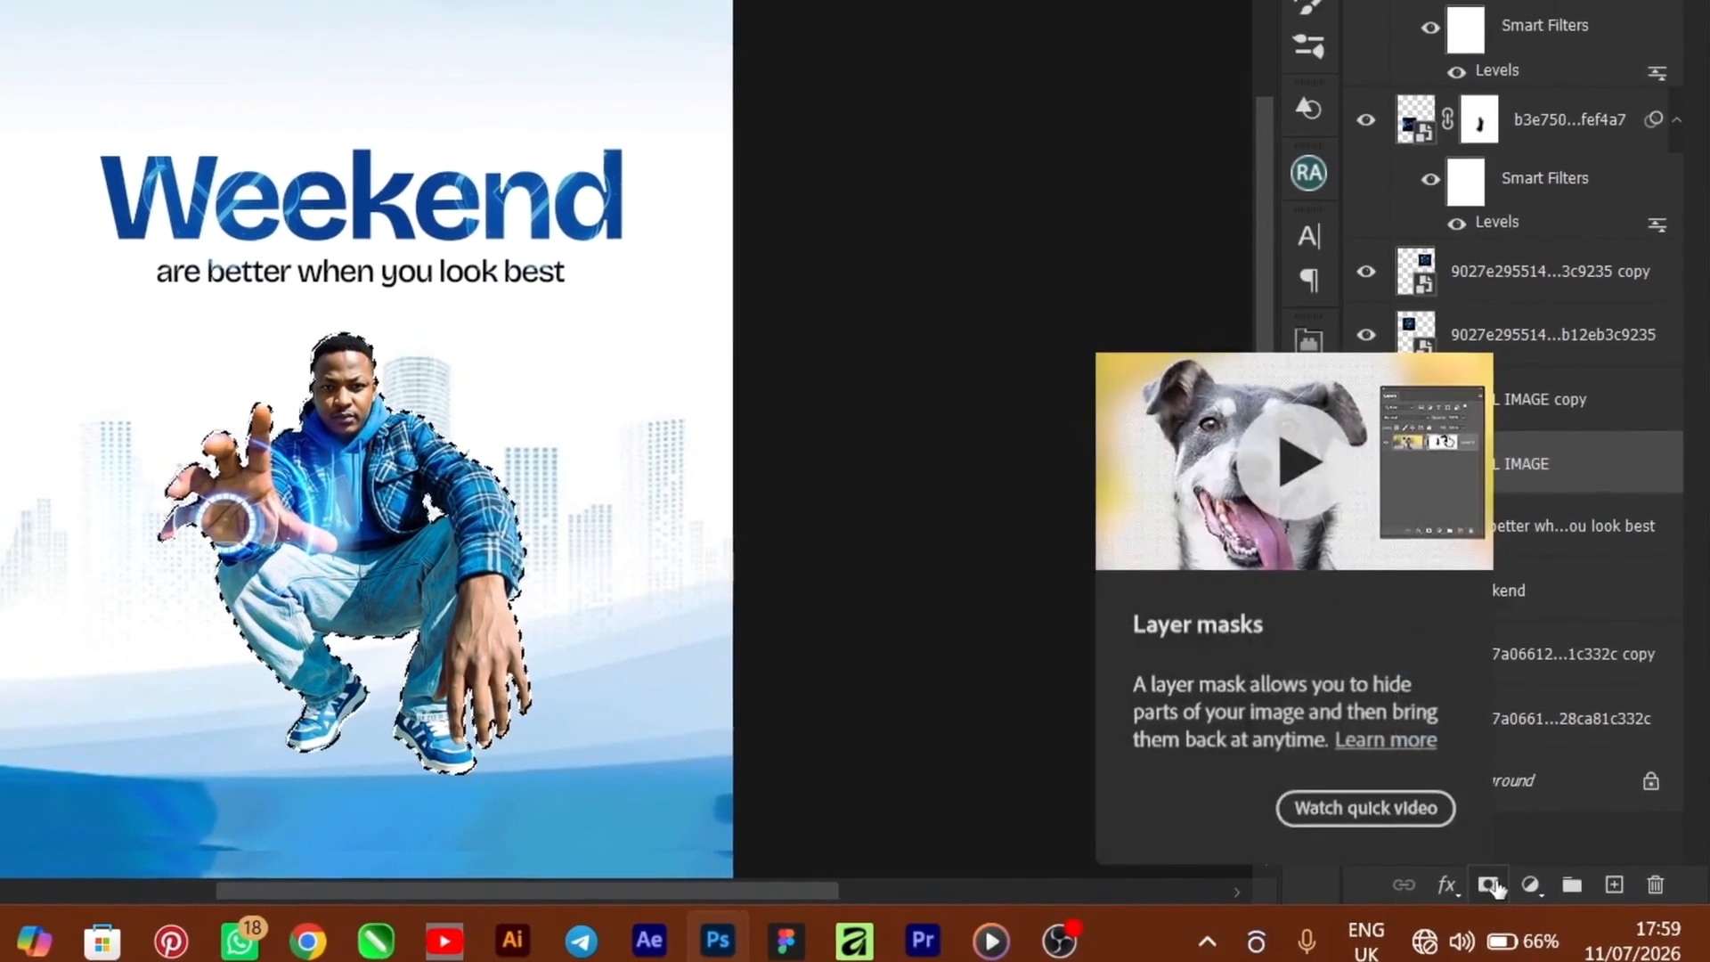
click(1469, 882)
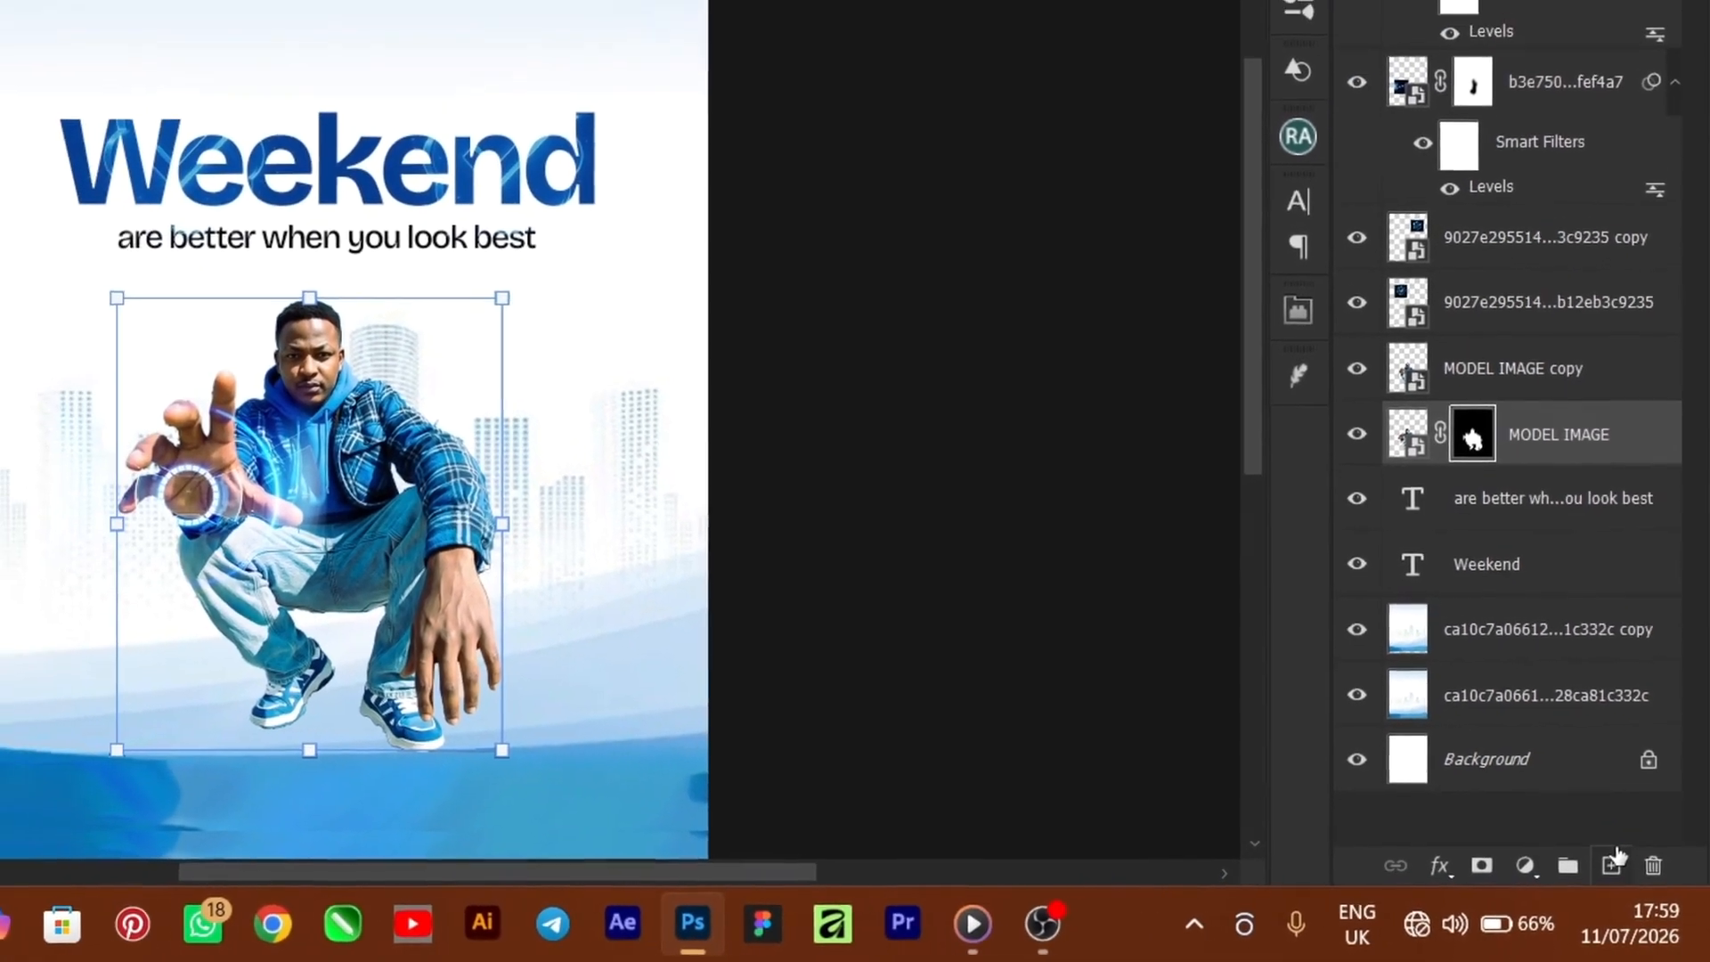
Step: Add a new layer above the masked MODEL IMAGE layer and fill it with black using the Paint Bucket tool
click(1616, 862)
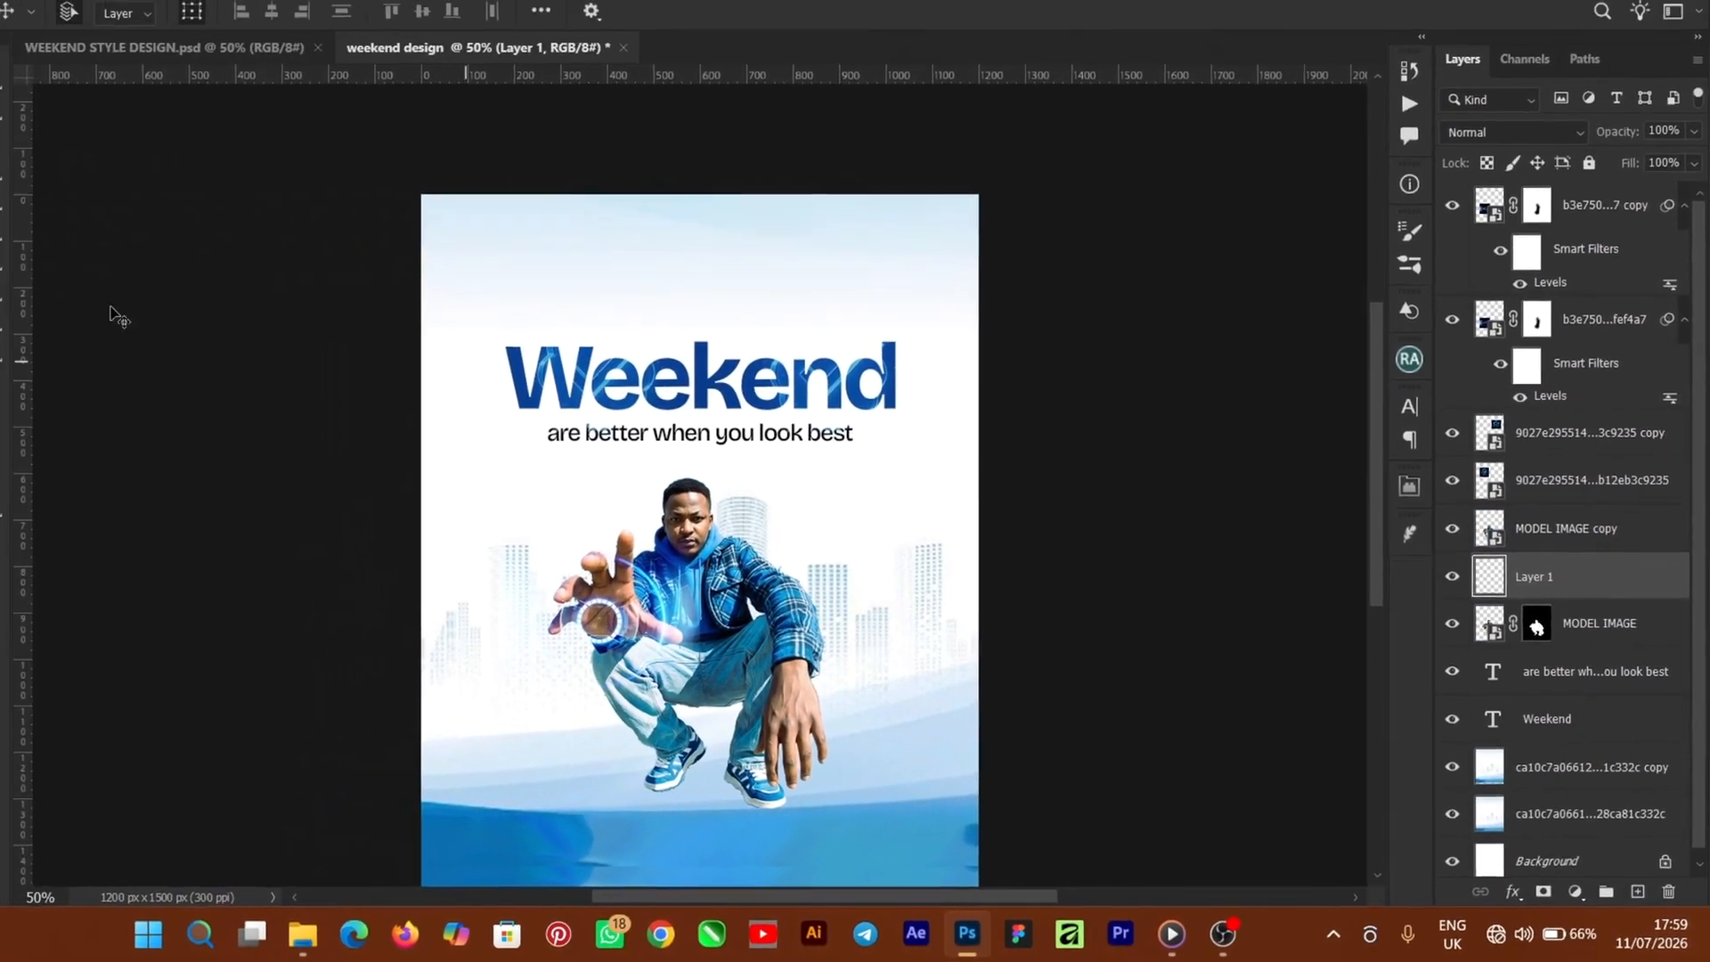
key(x)
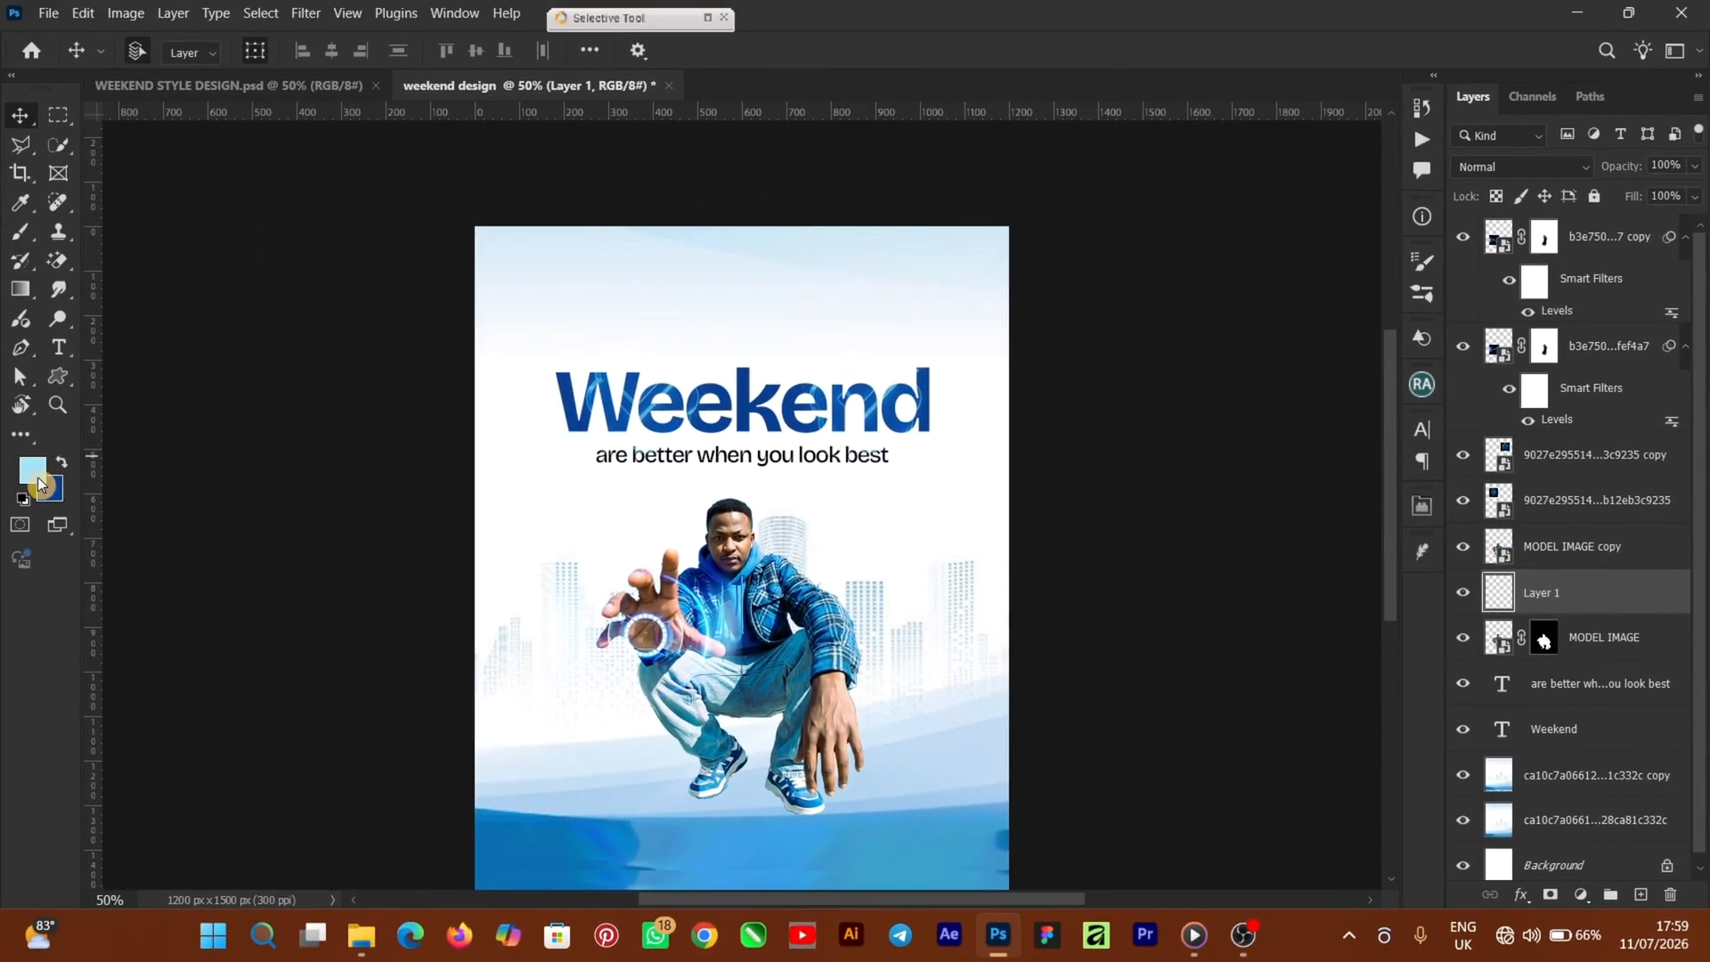
click(33, 472)
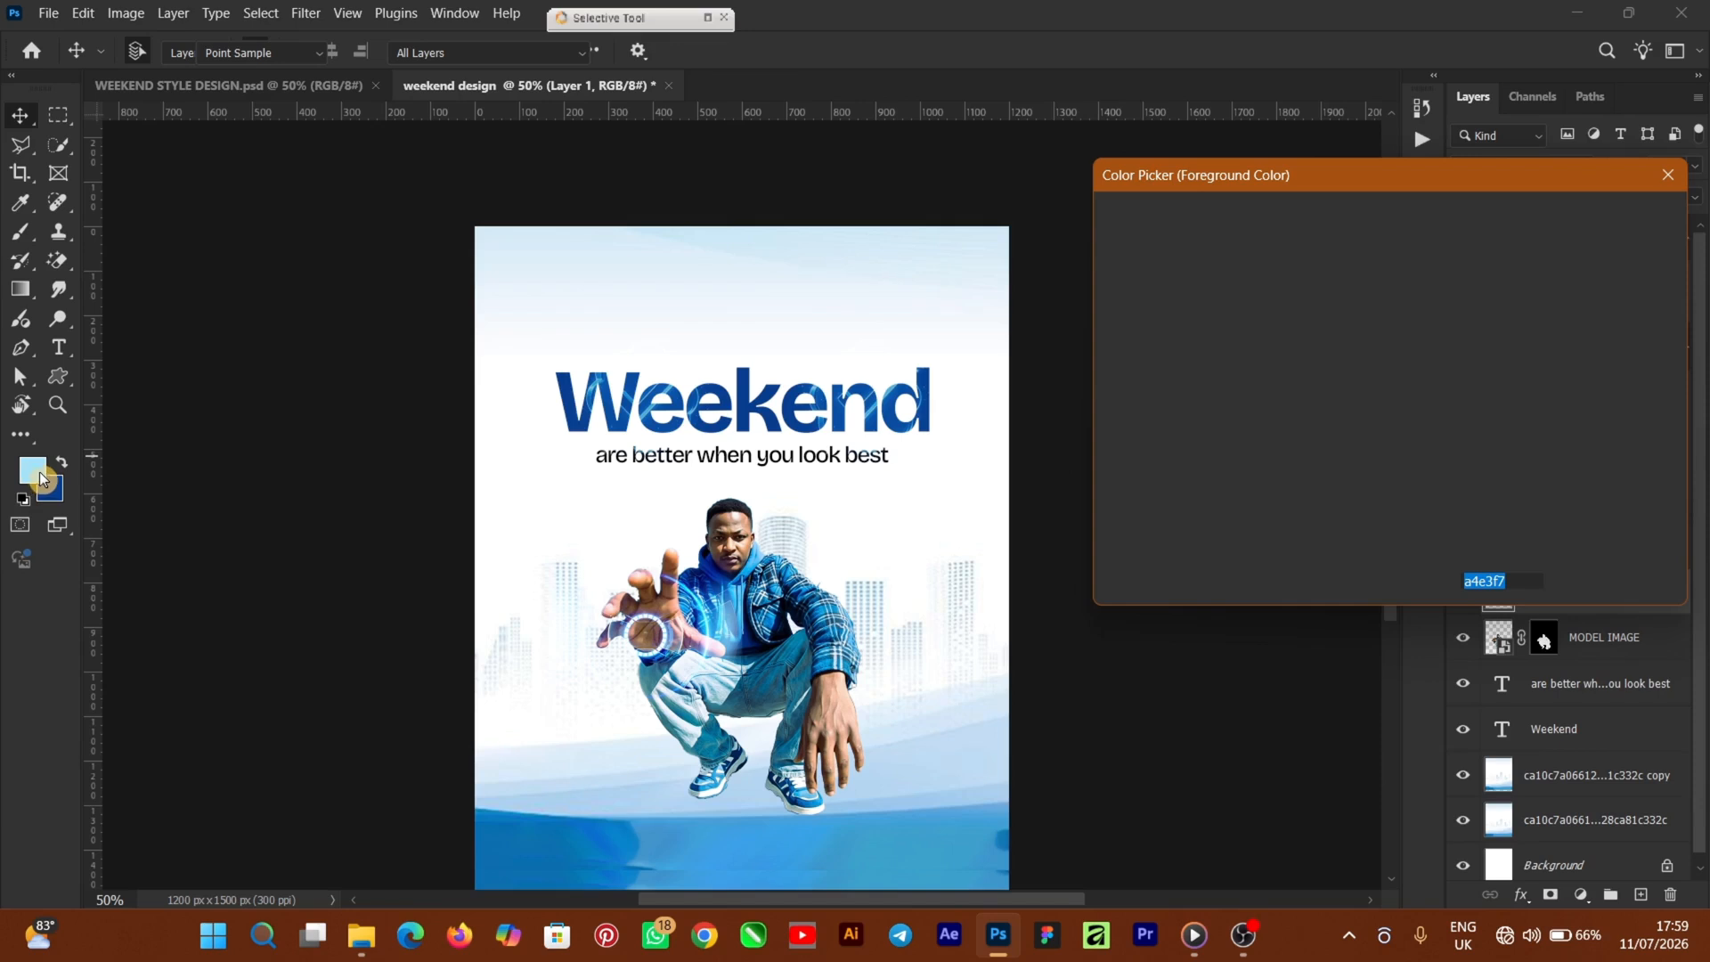
drag(1152, 474, 1059, 556)
click(1603, 217)
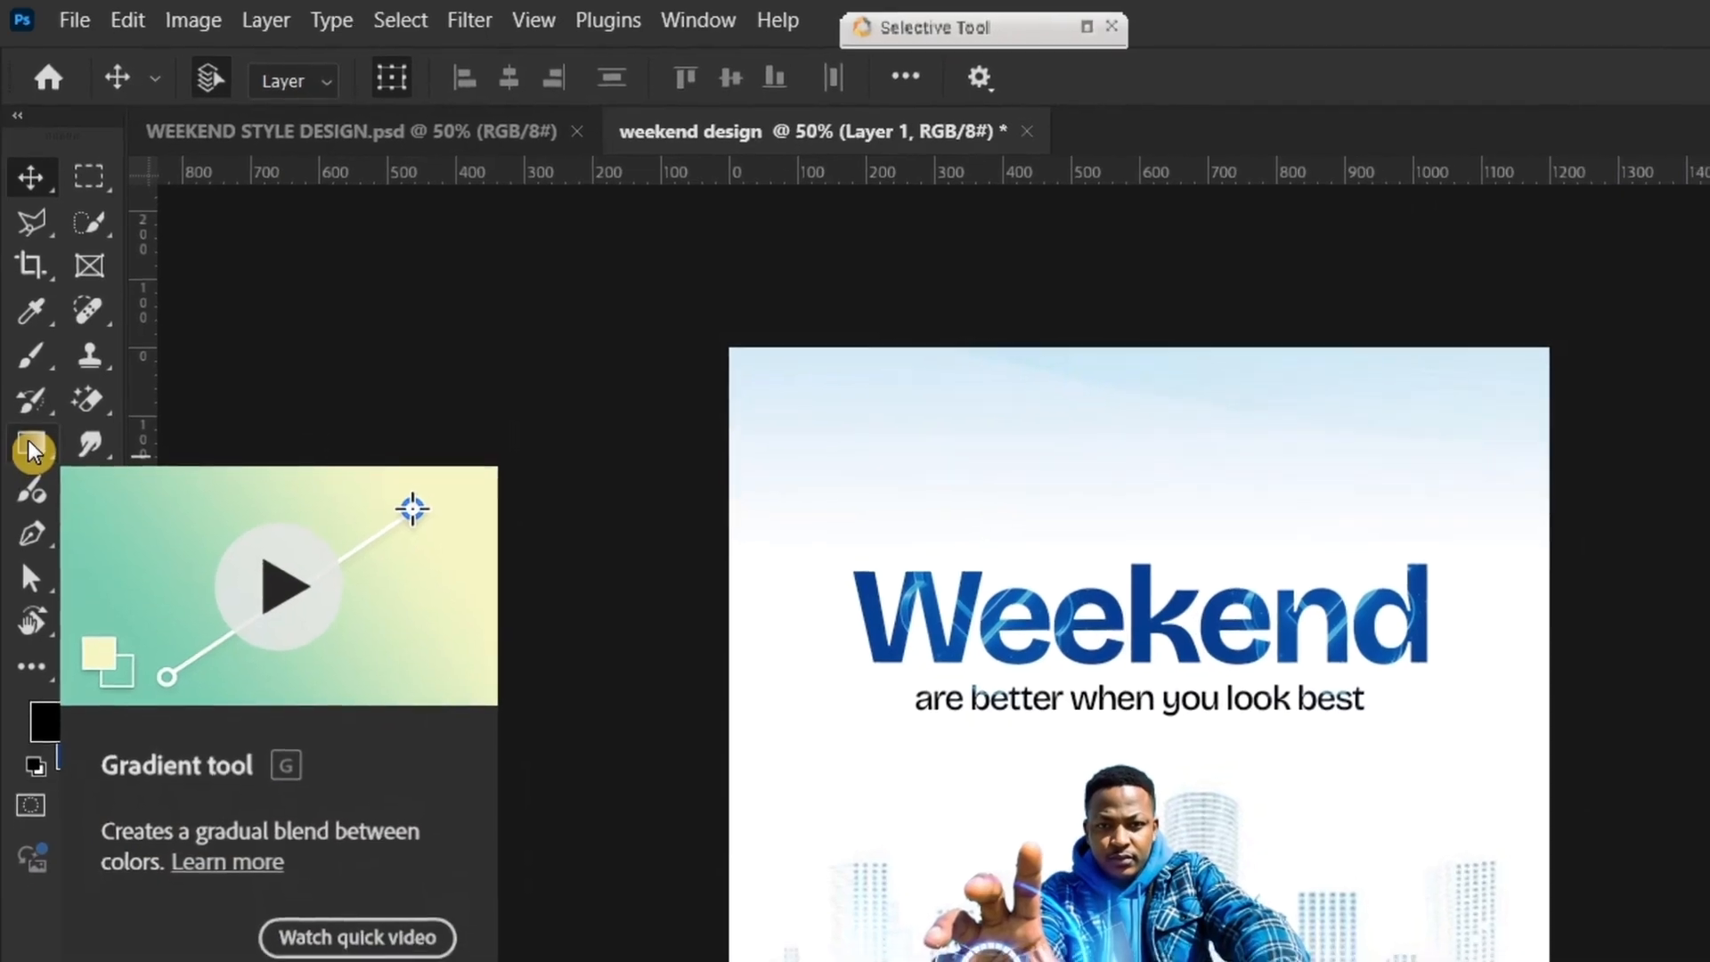
click(18, 296)
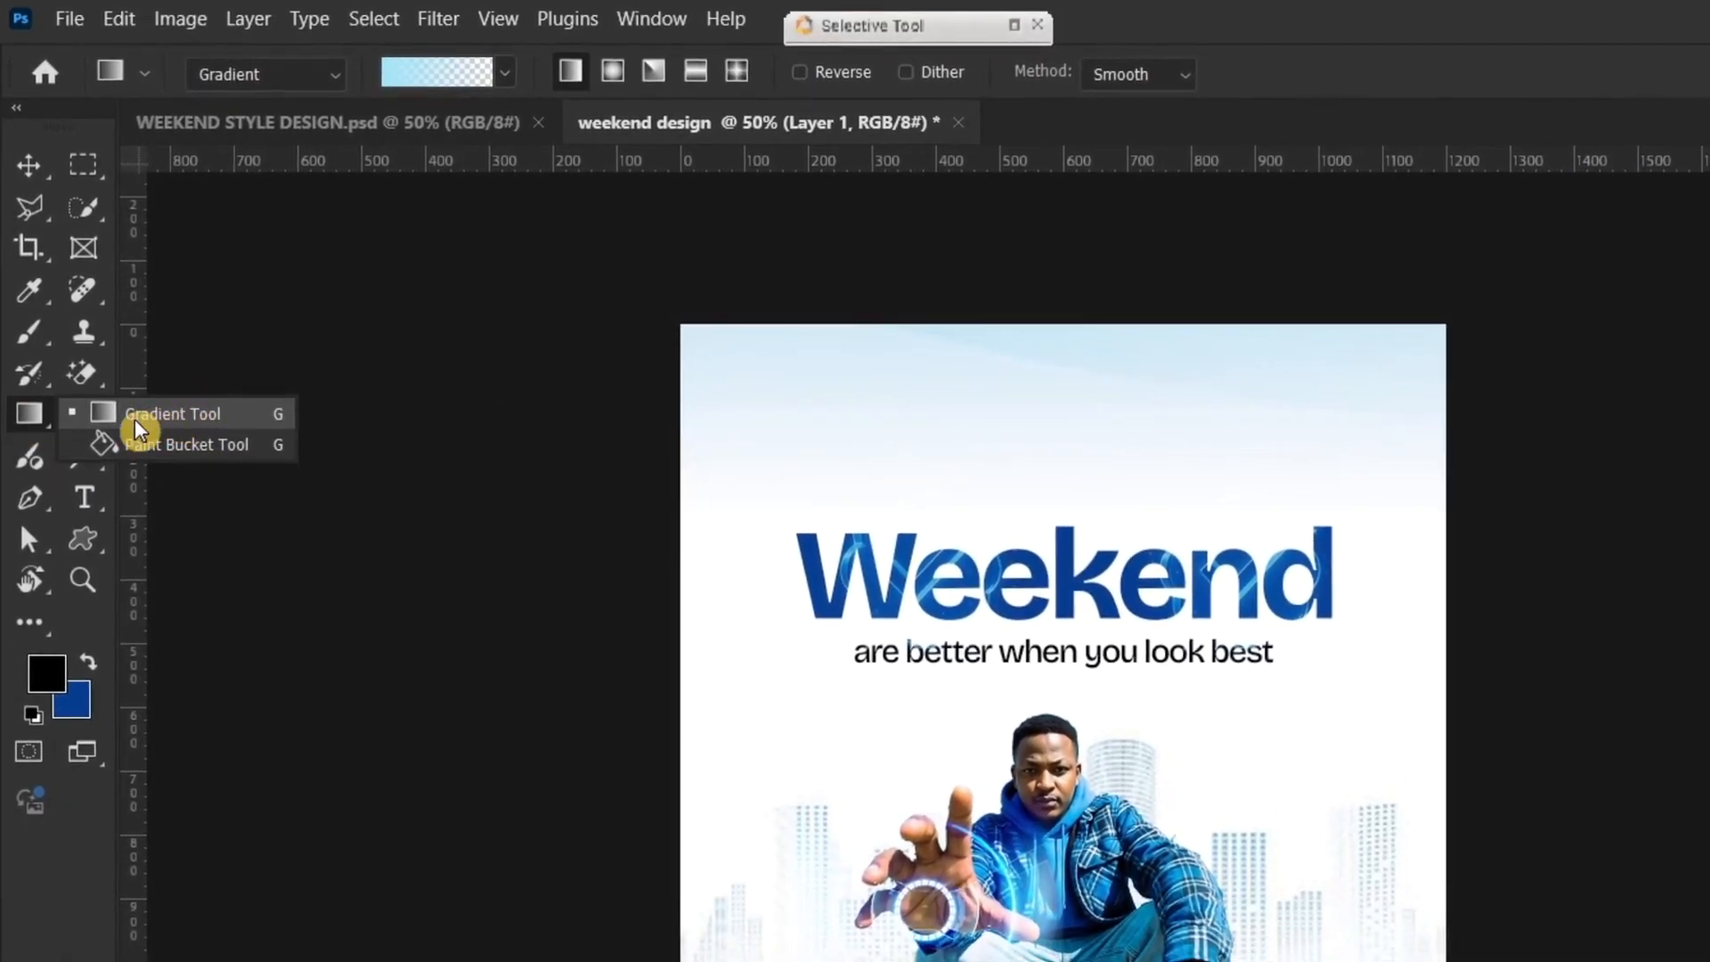
click(177, 444)
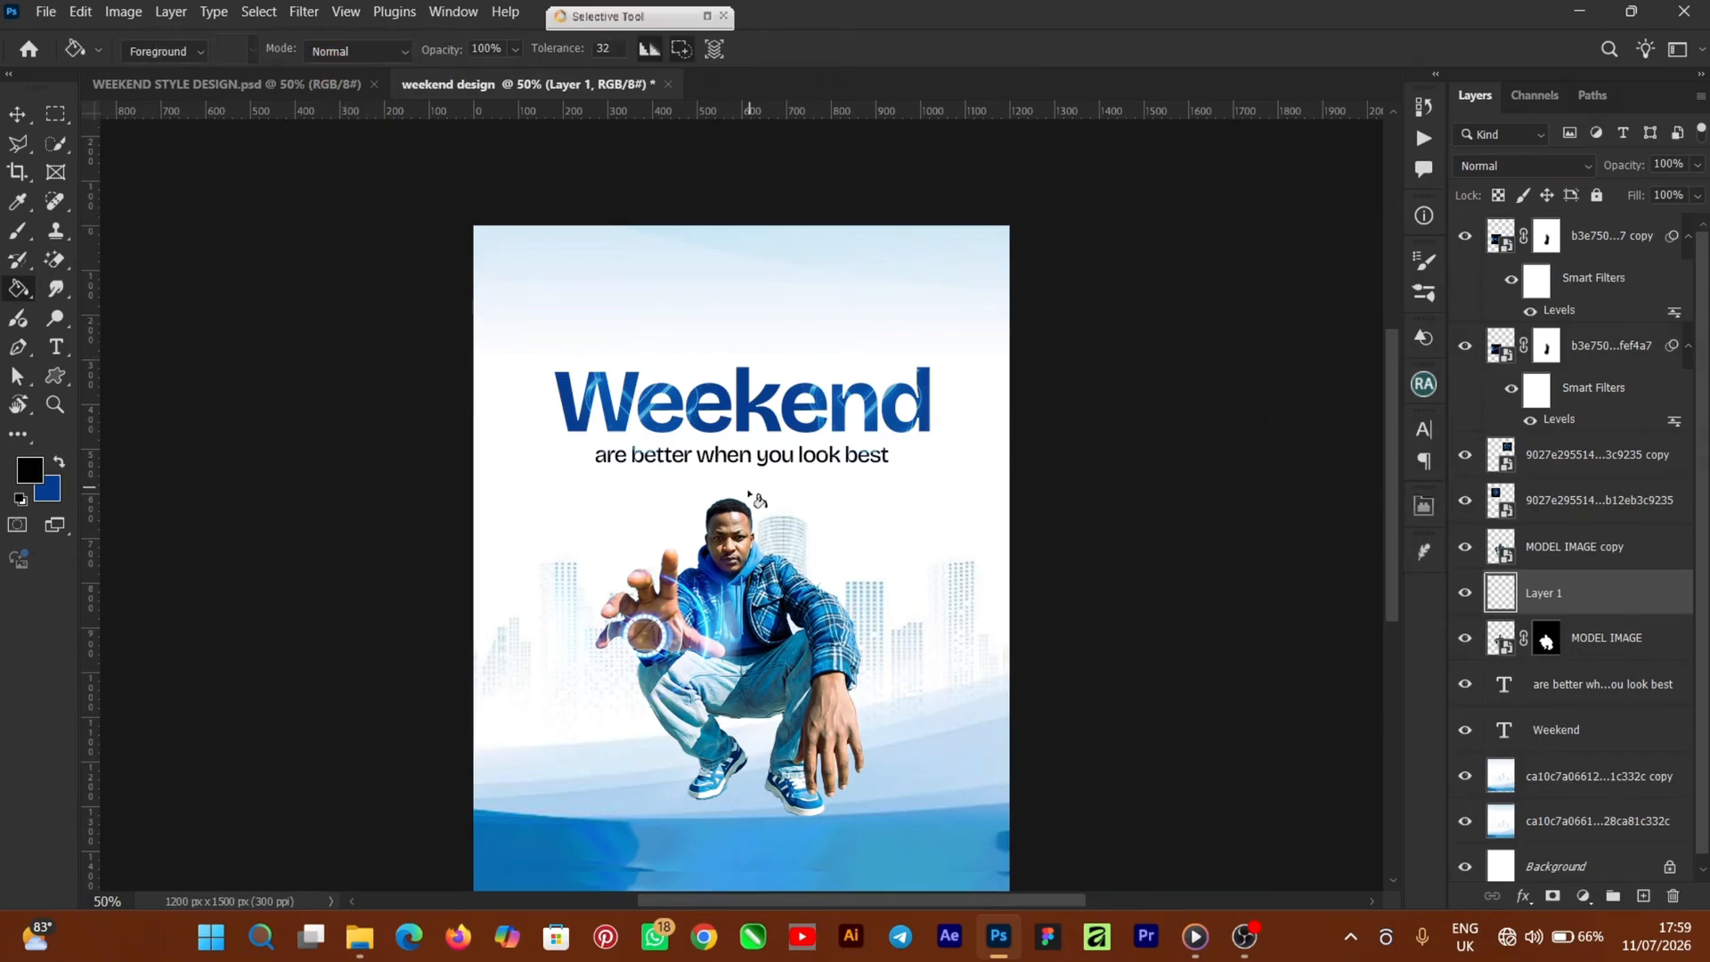
click(522, 328)
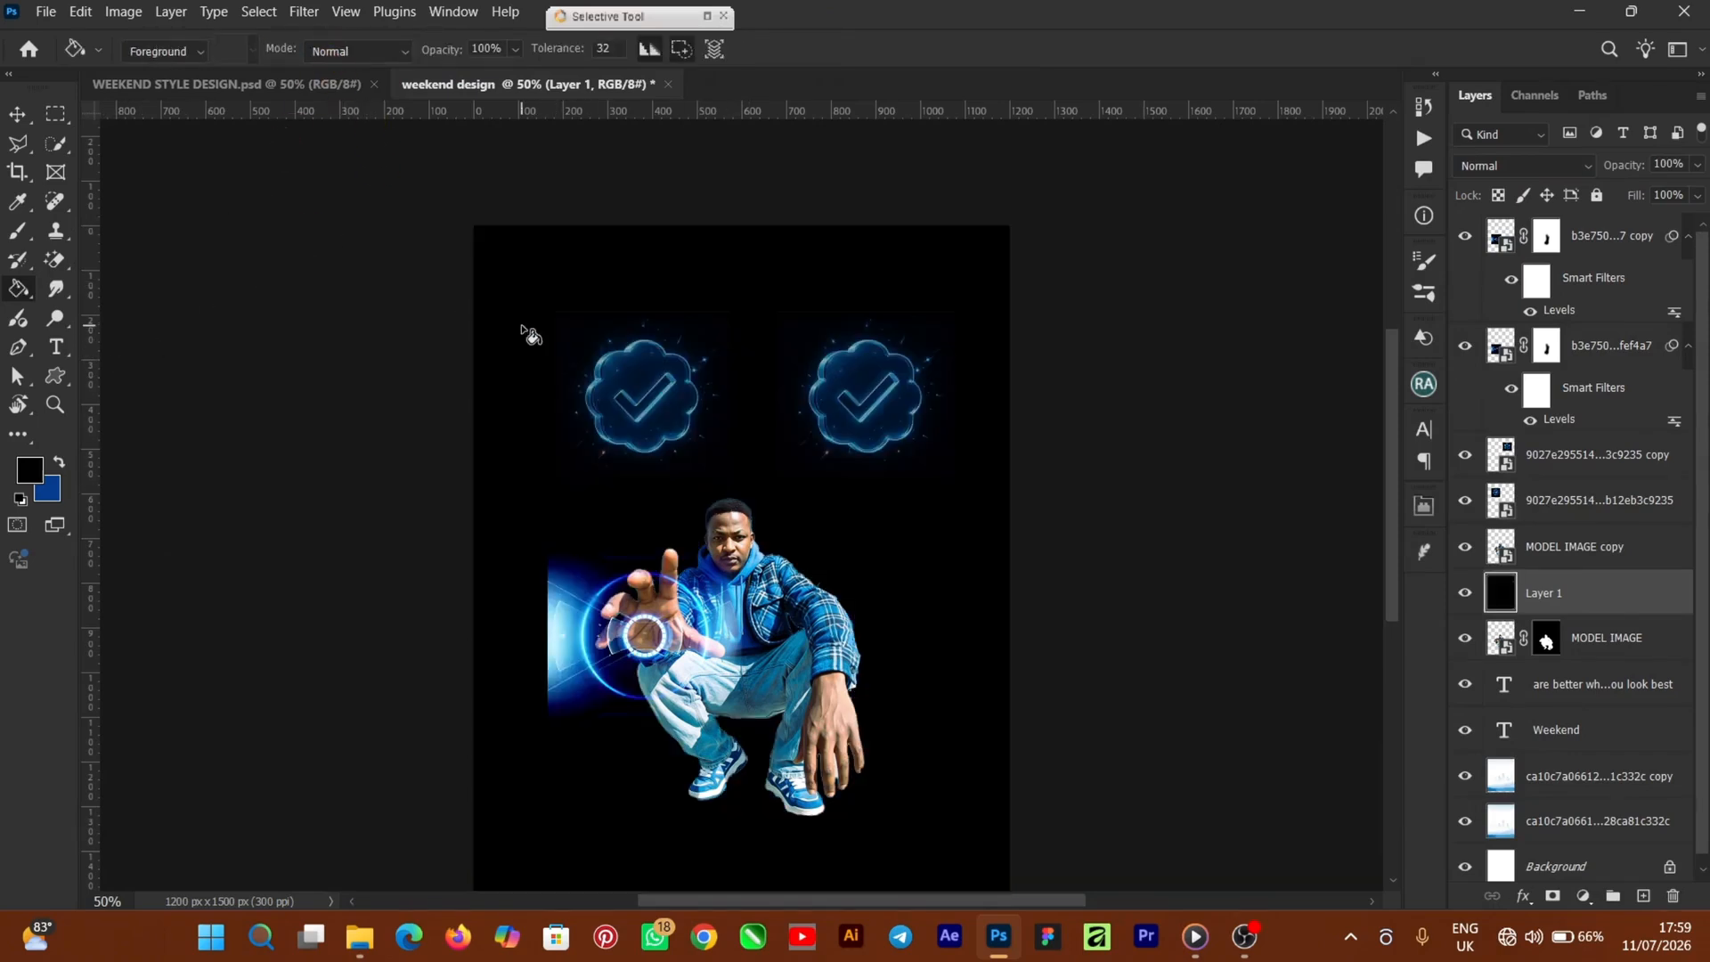
Step: Clip the black layer to the masked MODEL IMAGE layer and merge the two into one black silhouette
right_click(1617, 604)
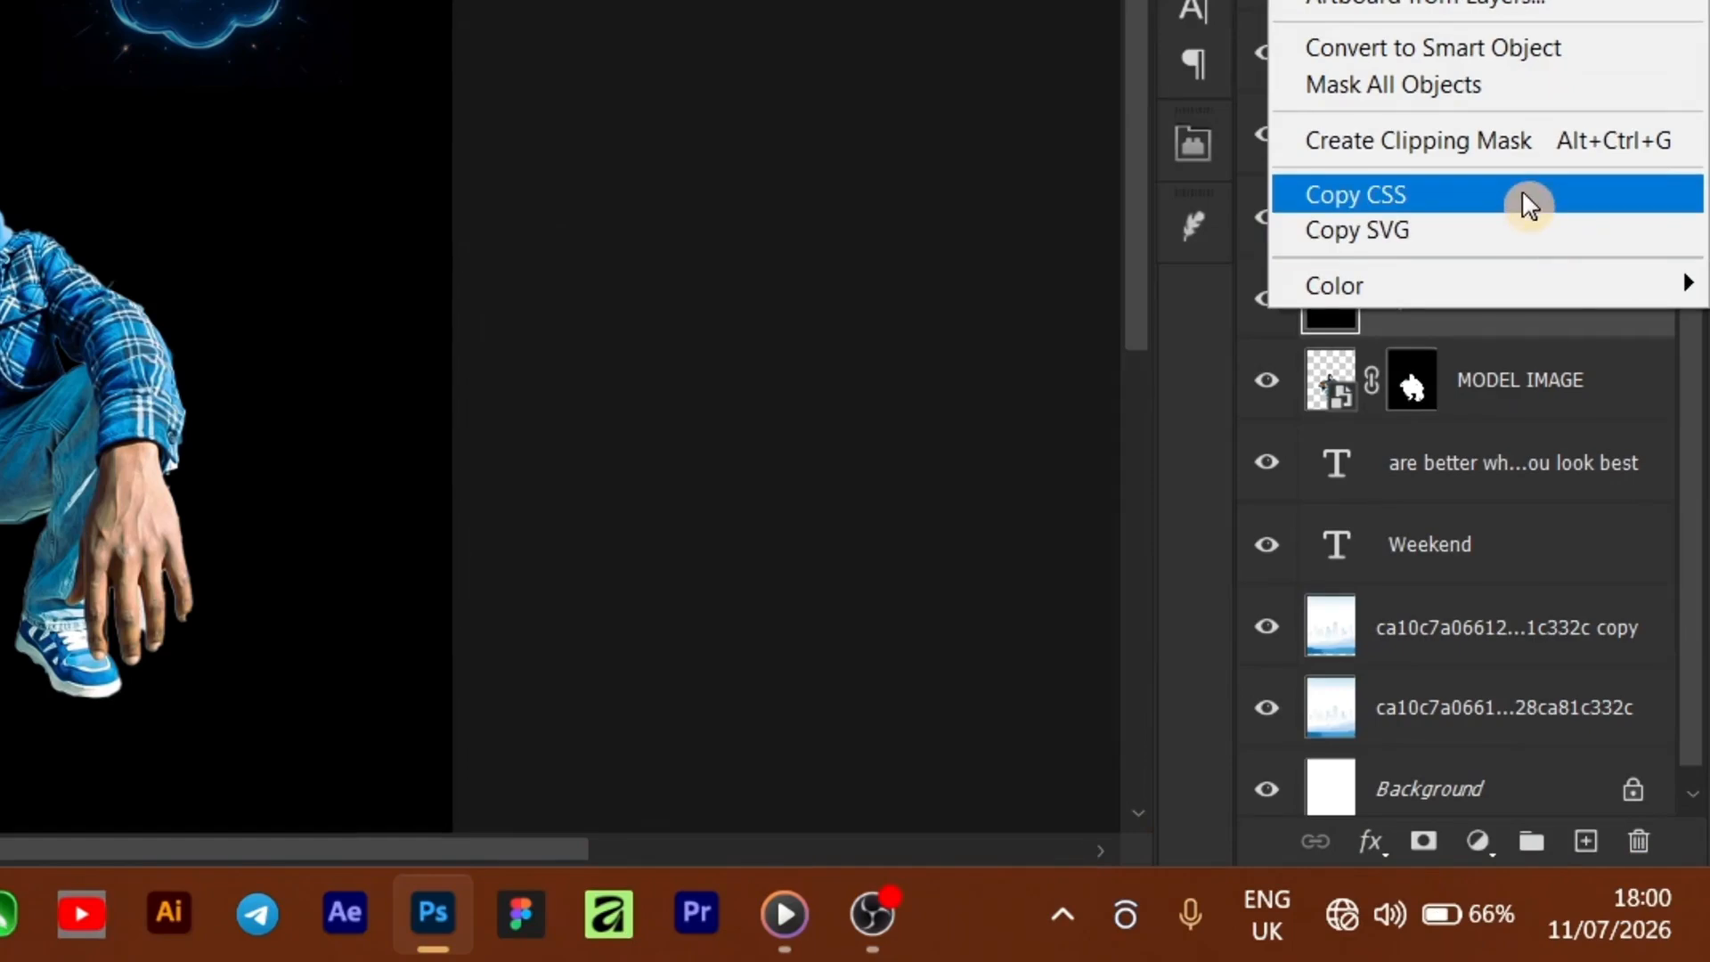
click(1621, 504)
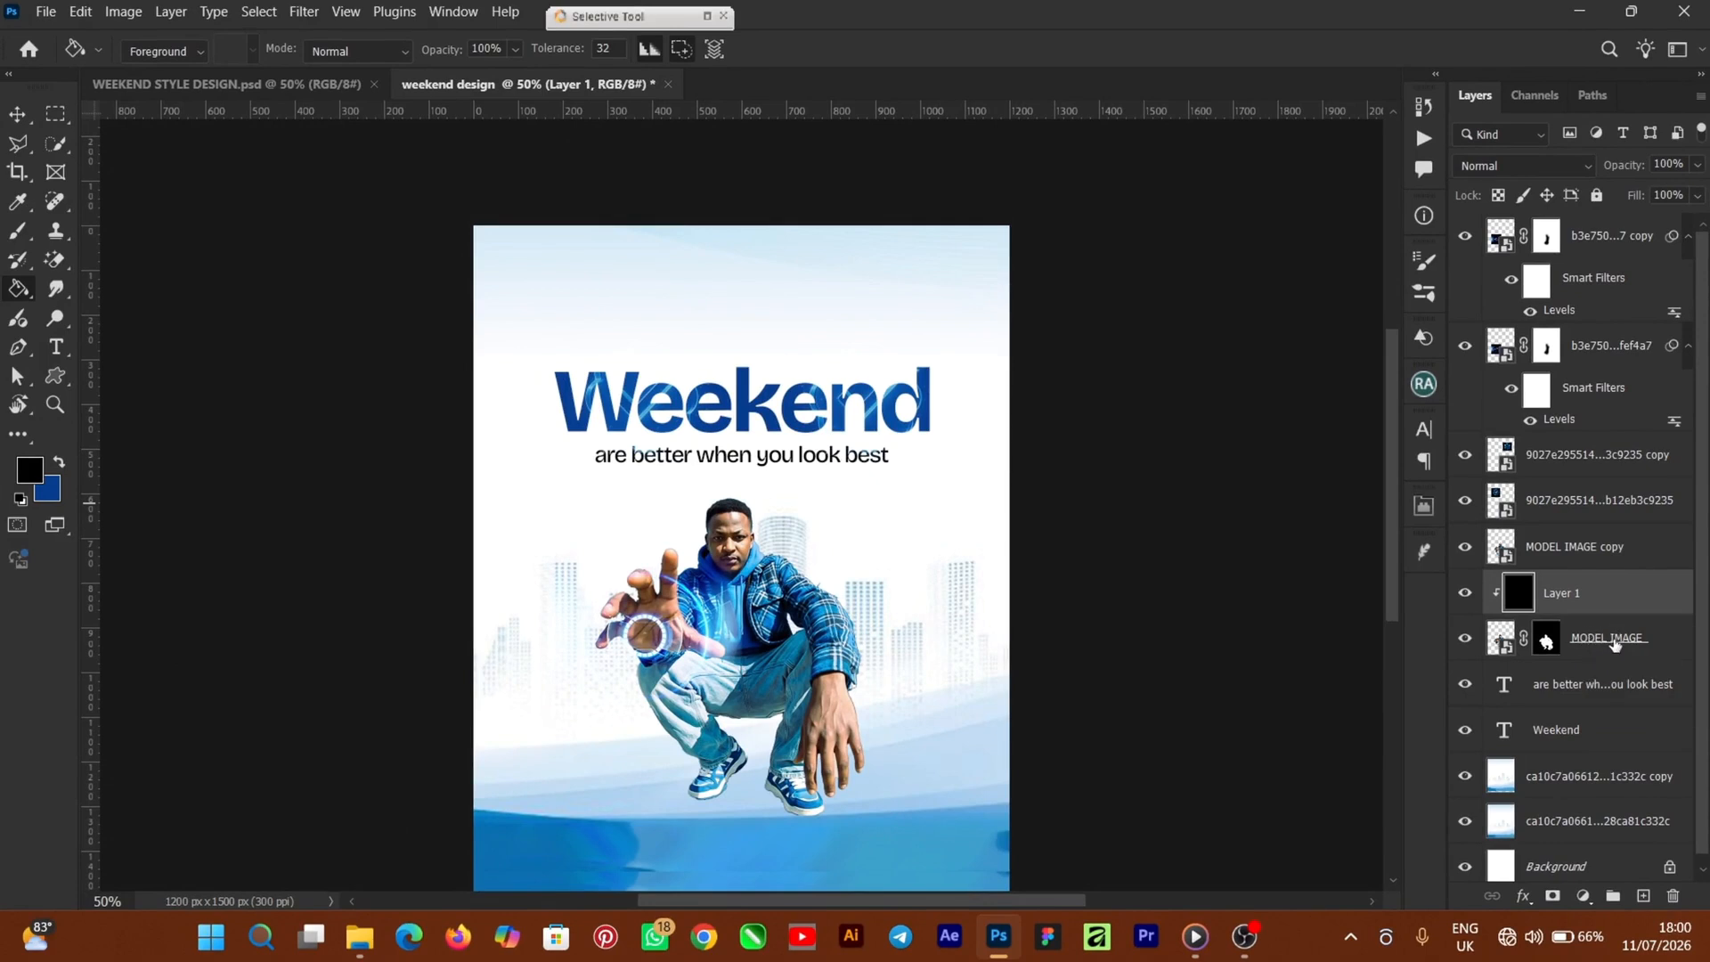
shift+click(1613, 643)
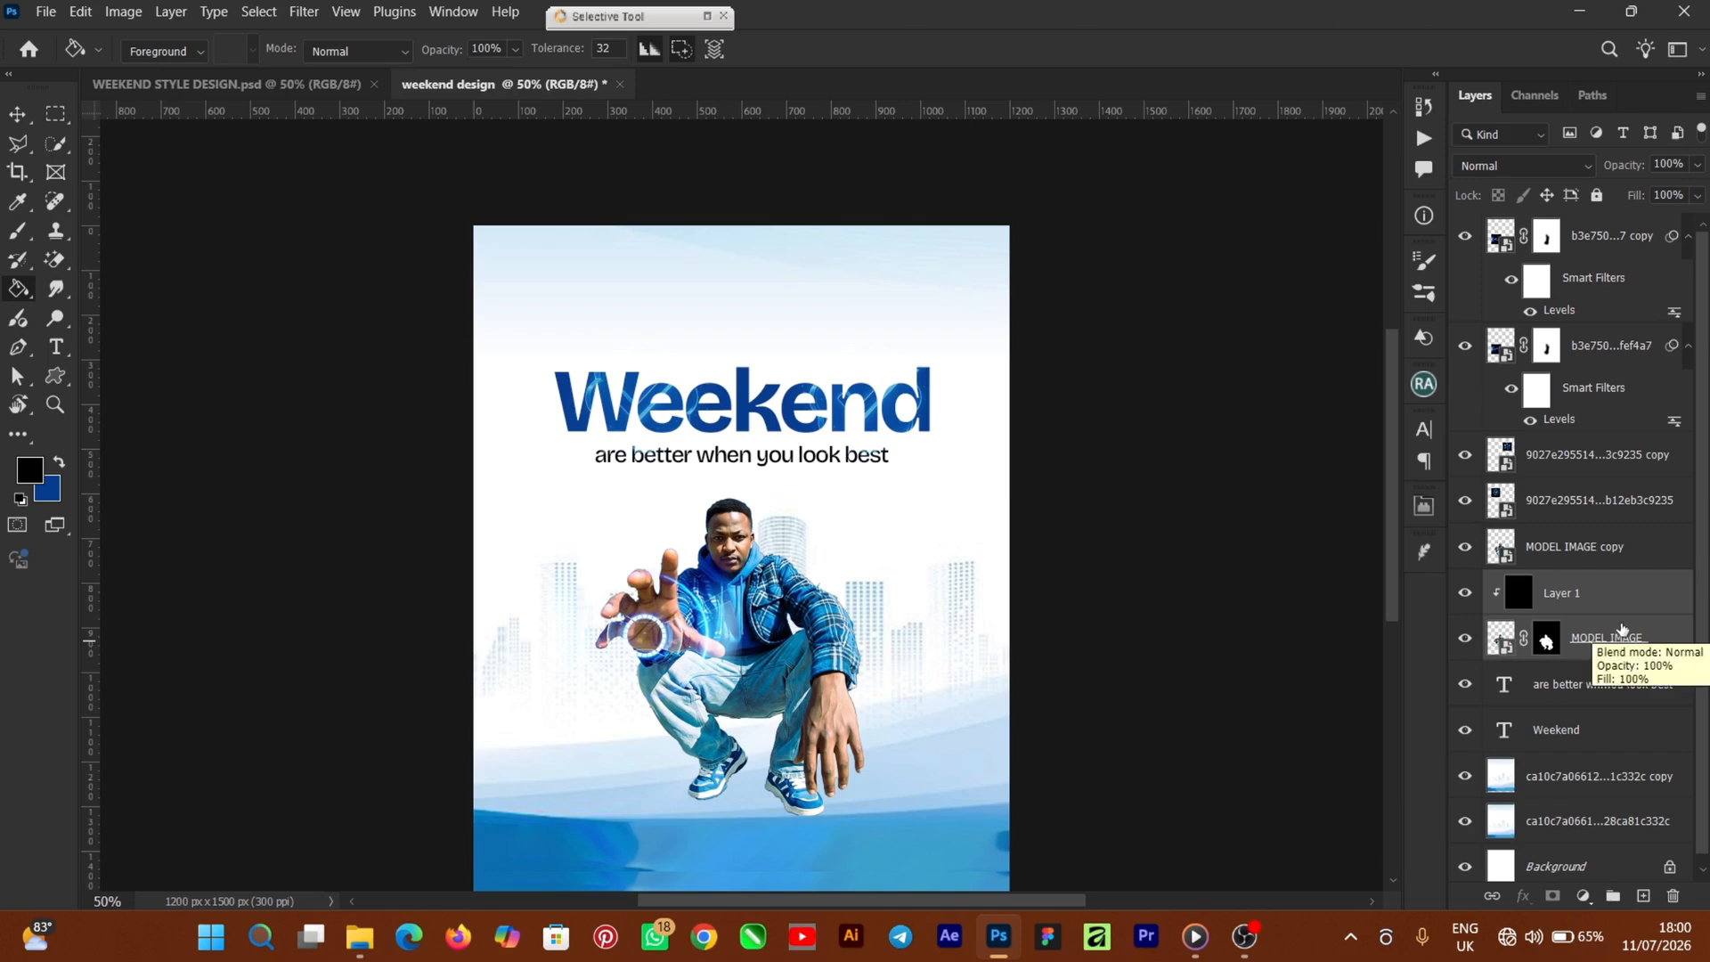
key(ctrl+e)
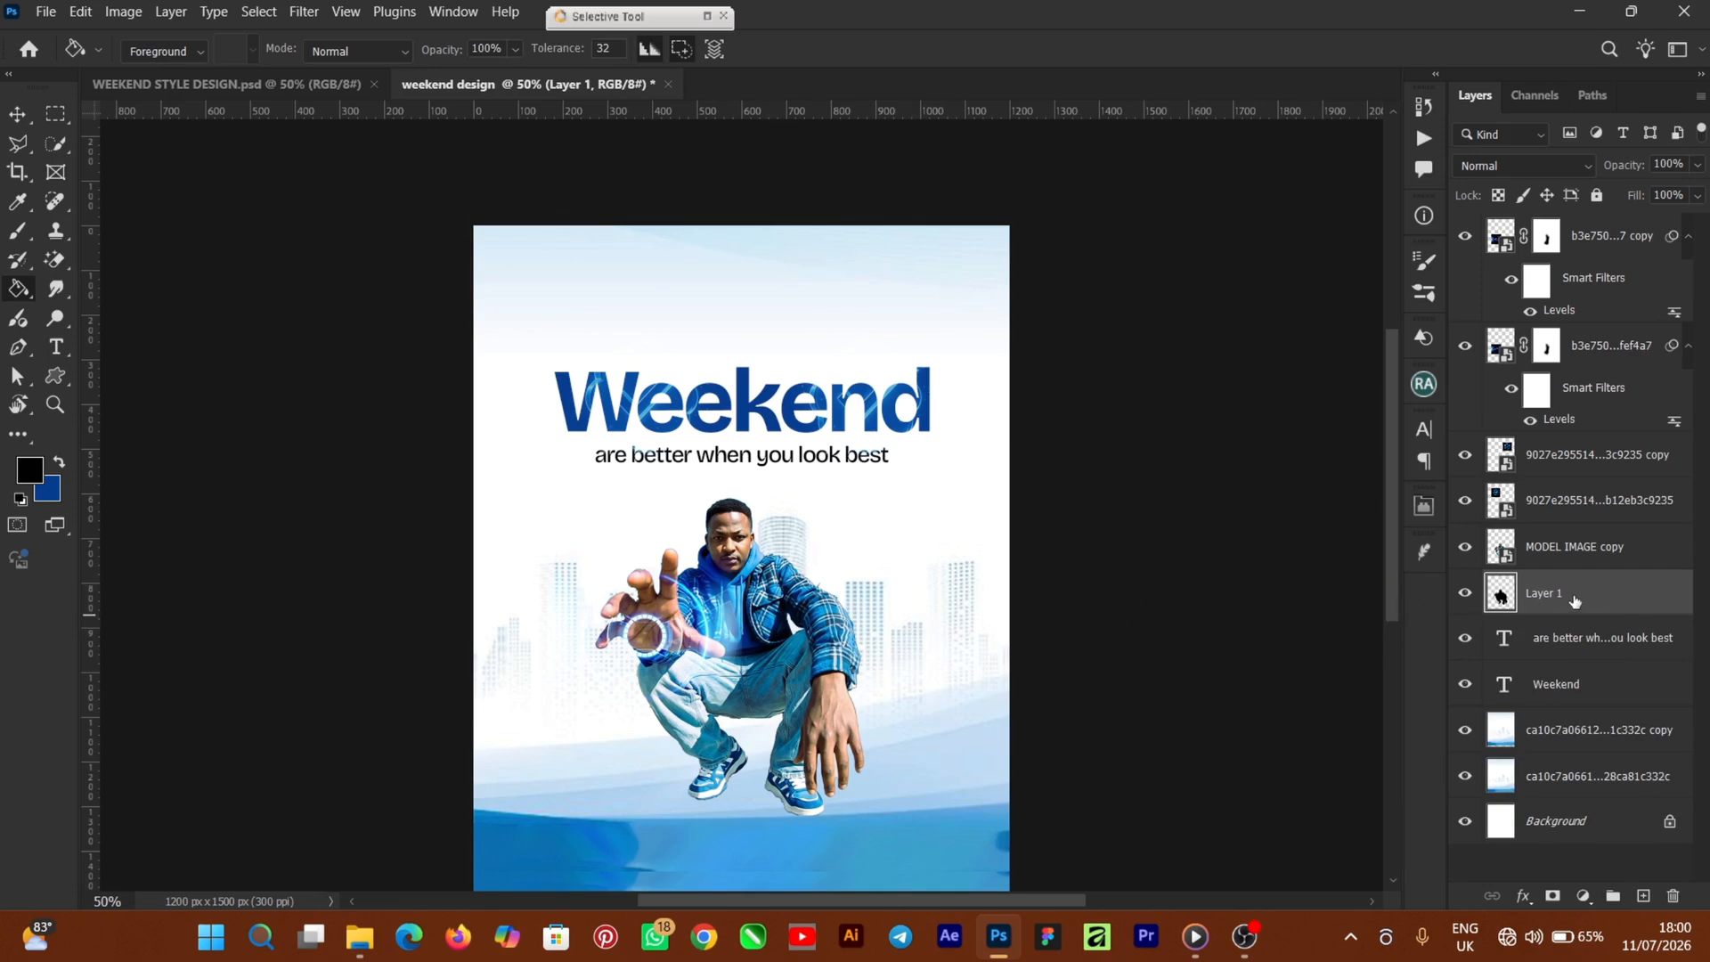
Step: Apply a Perspective transform to the black silhouette, widening its base to 132.45%
key(ctrl+t)
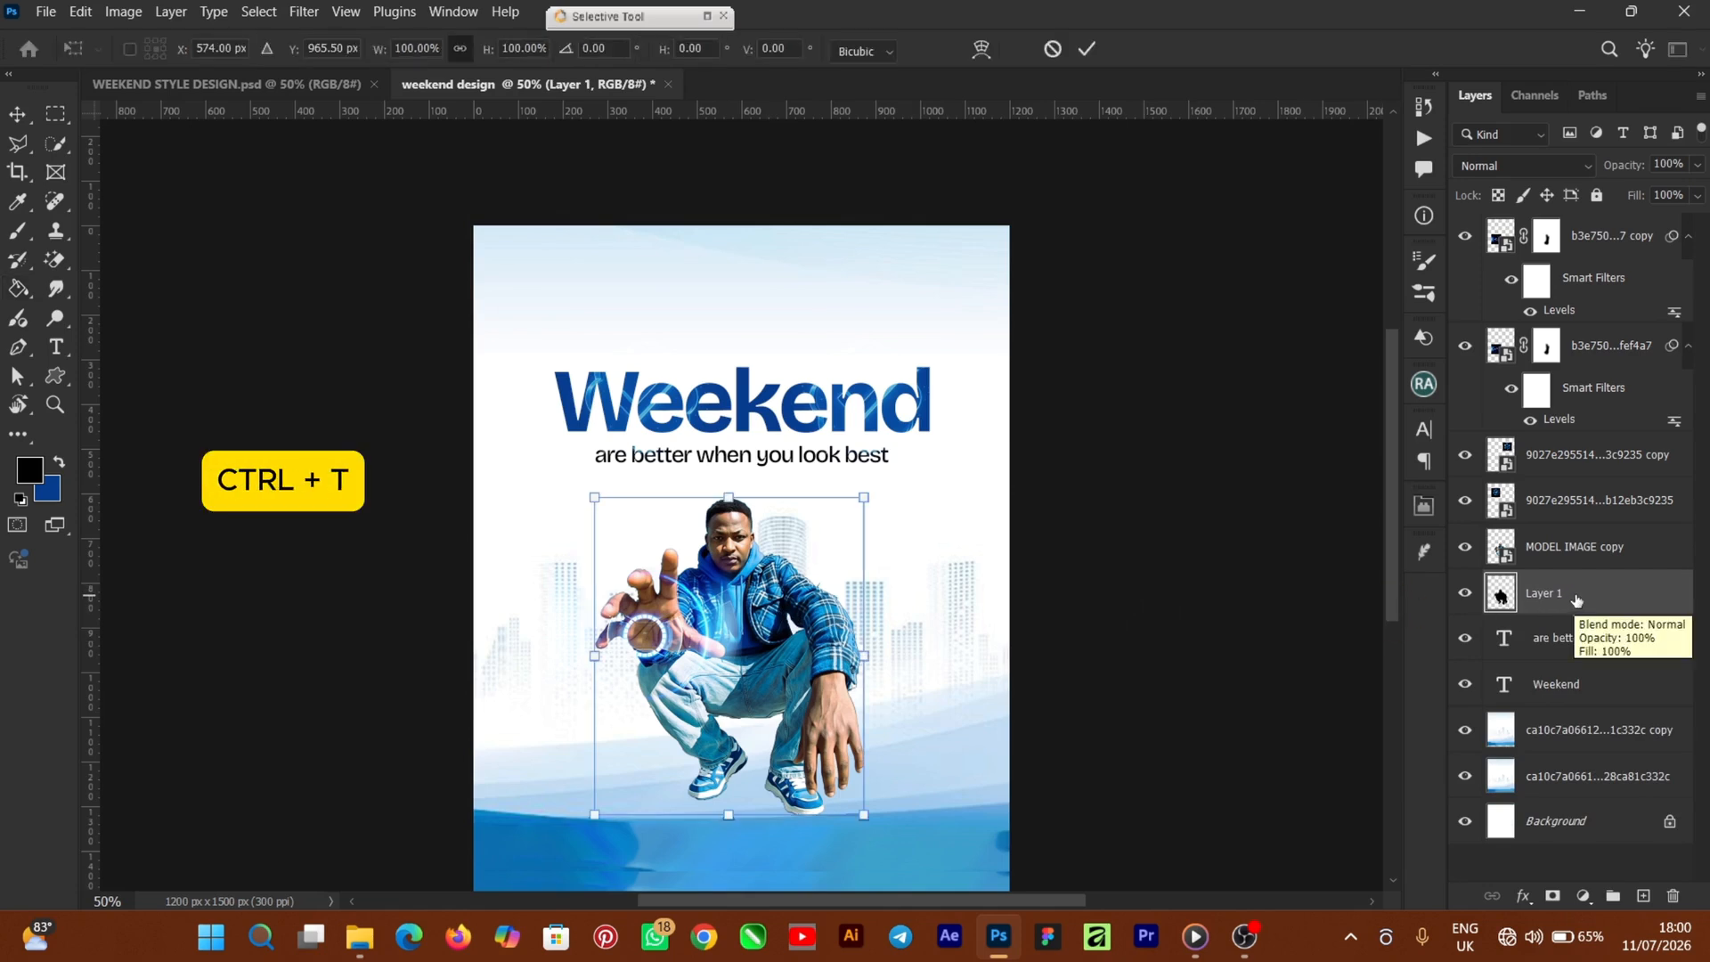
right_click(738, 597)
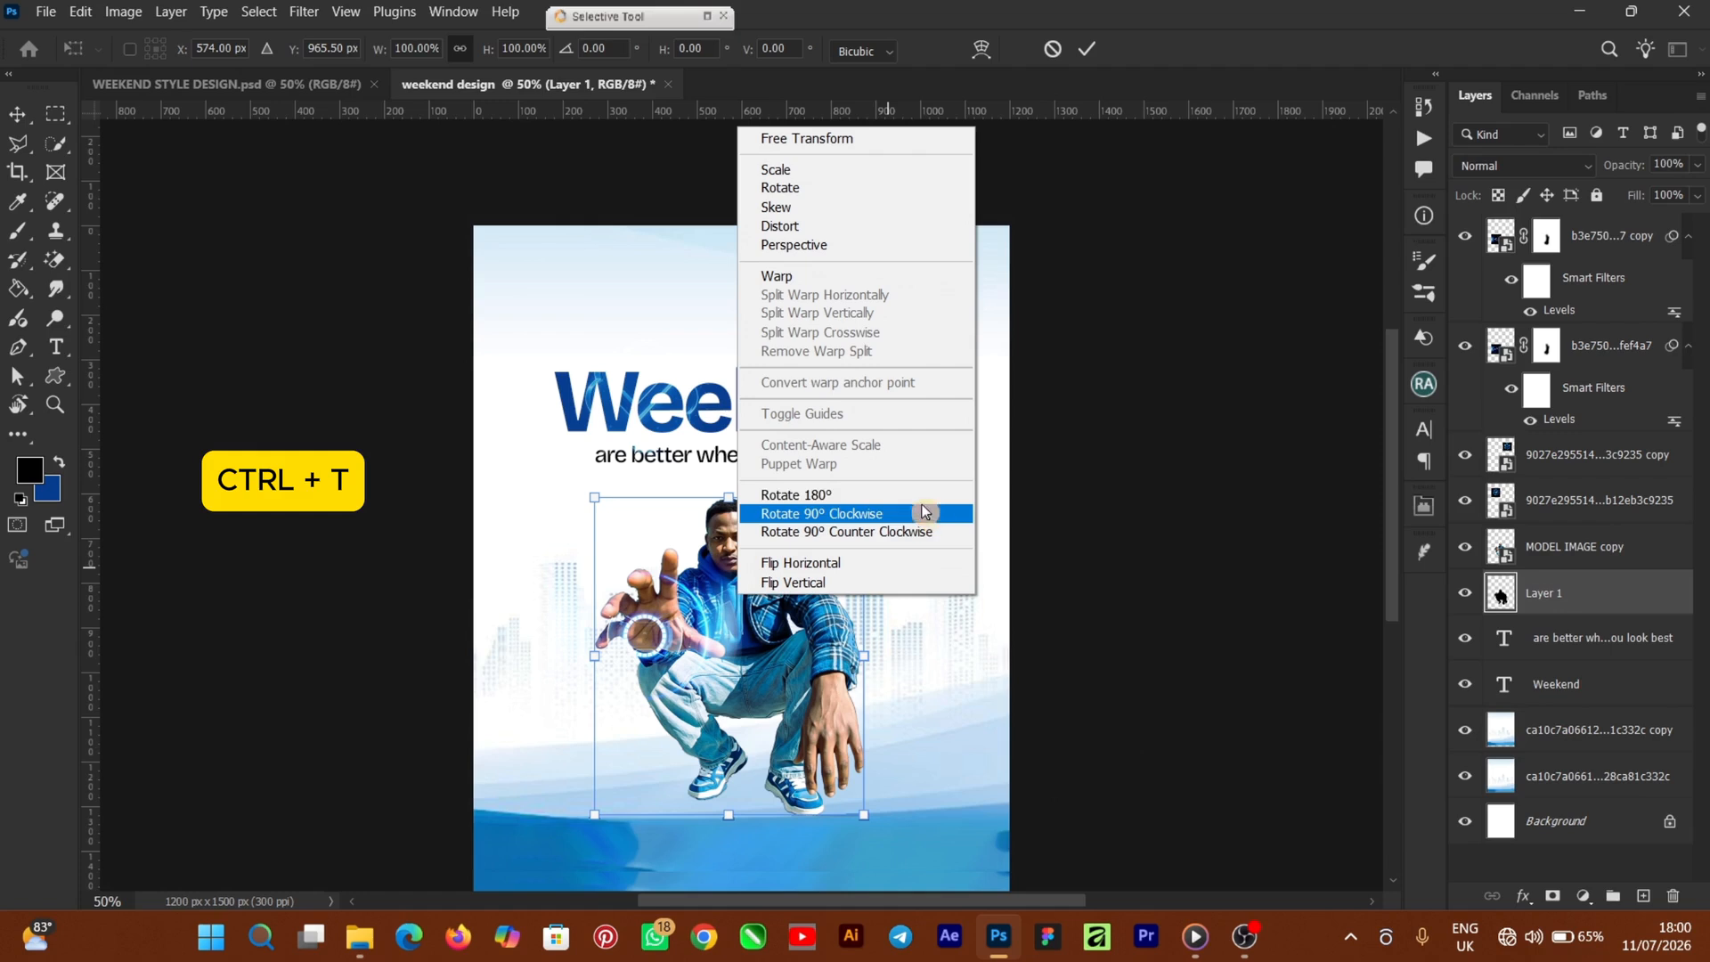
click(835, 247)
drag(596, 815, 554, 828)
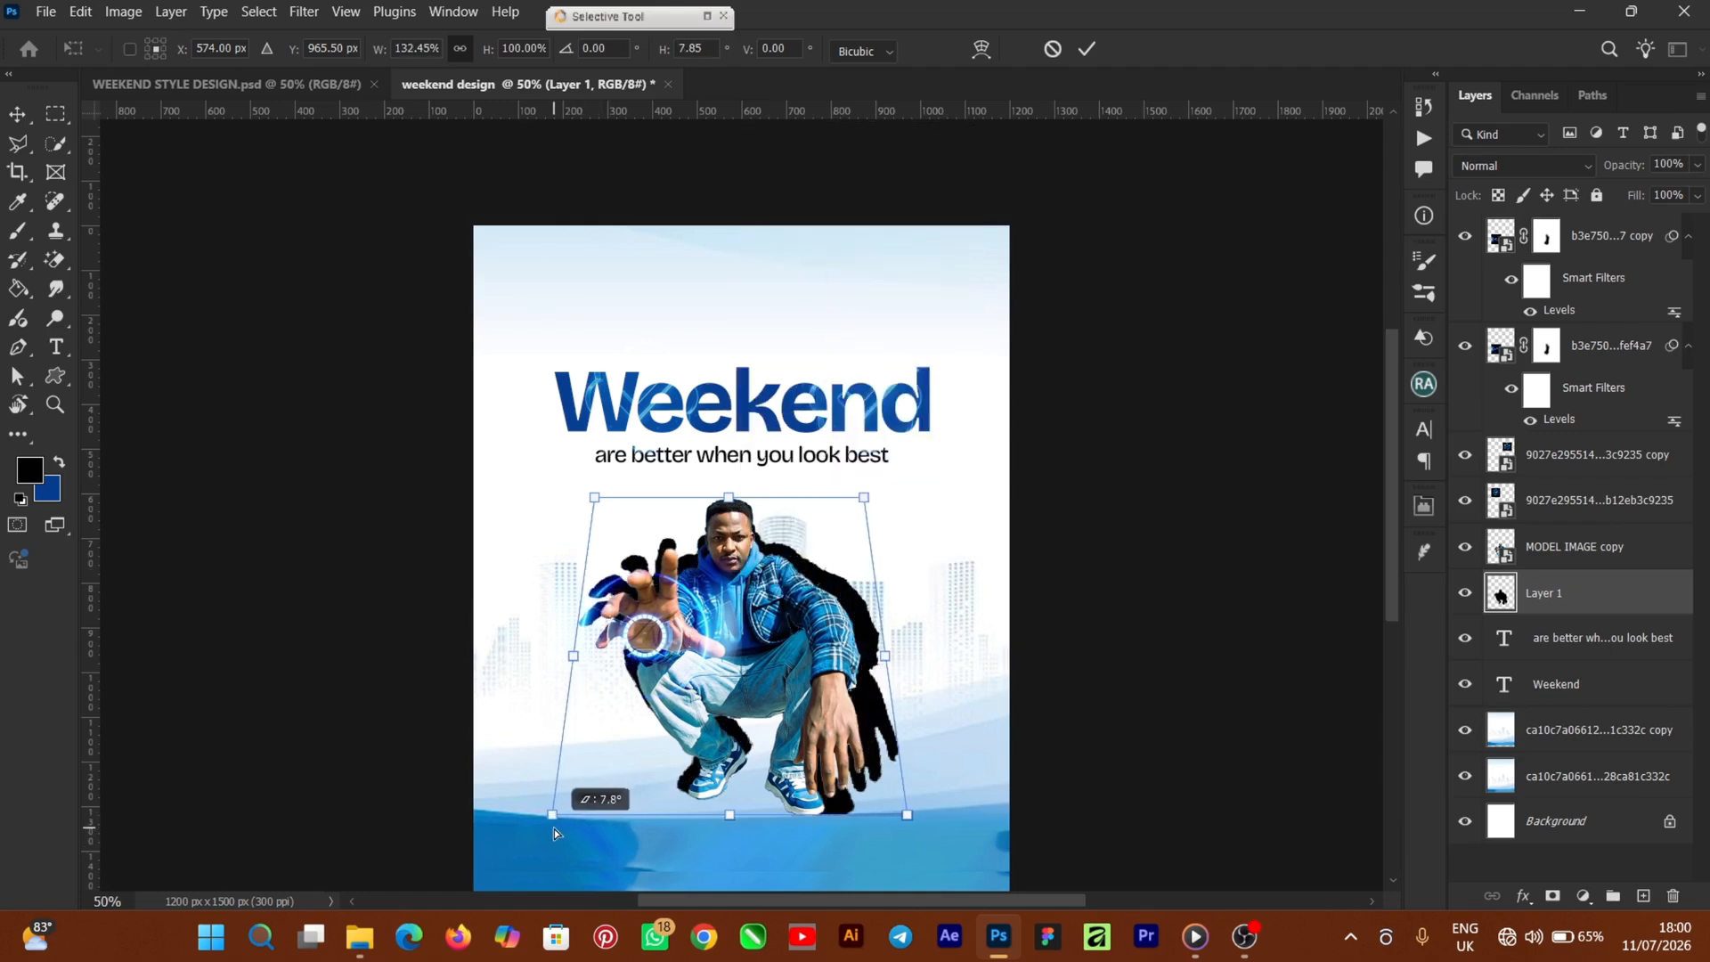
Step: Distort the black silhouette into a flattened ground shadow beside the model, about 115.91% wide and 24.34% high
right_click(788, 611)
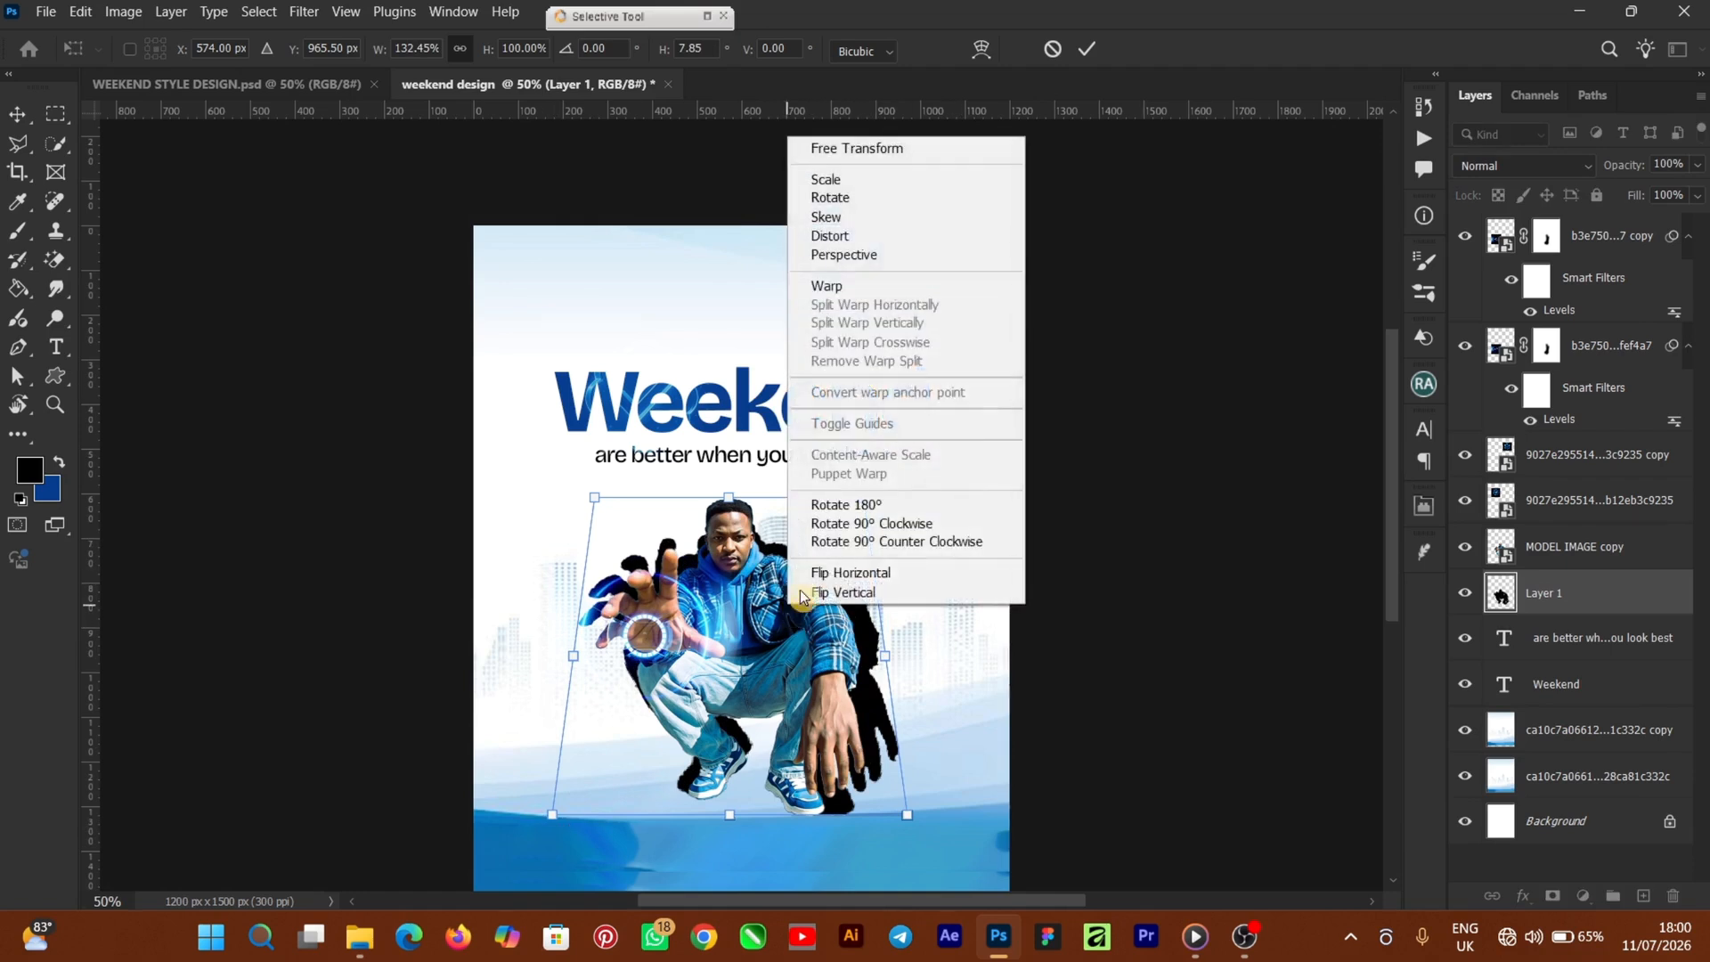
click(861, 241)
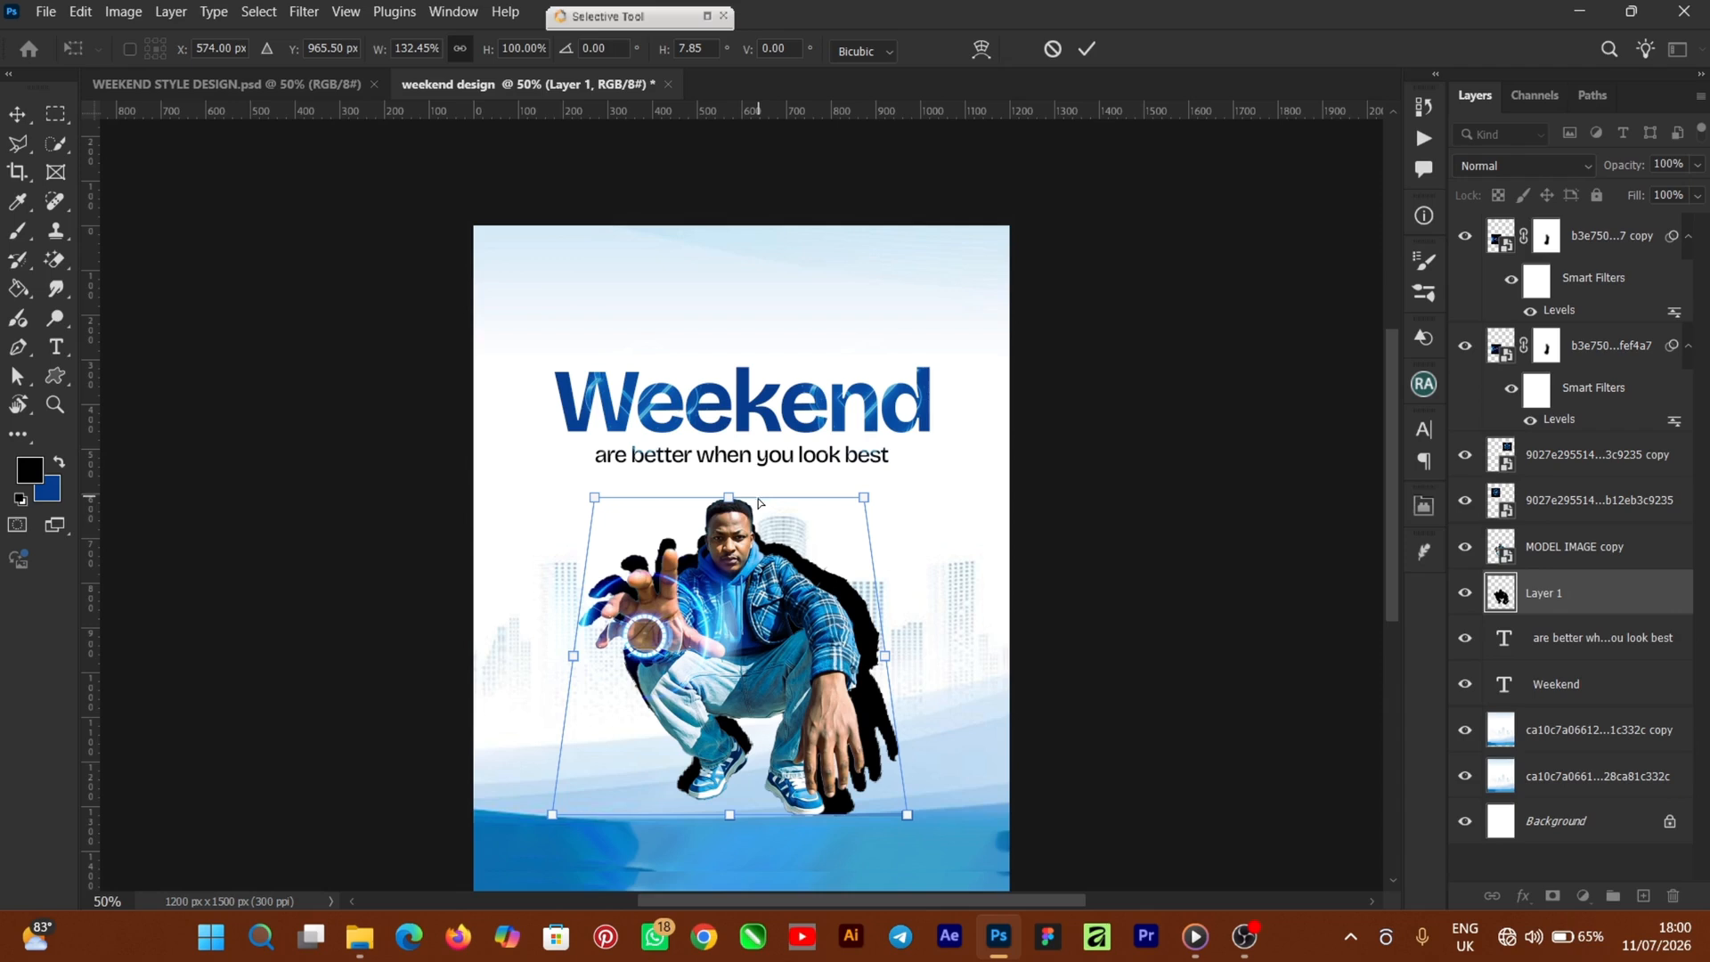
drag(729, 499, 927, 661)
drag(908, 820, 862, 820)
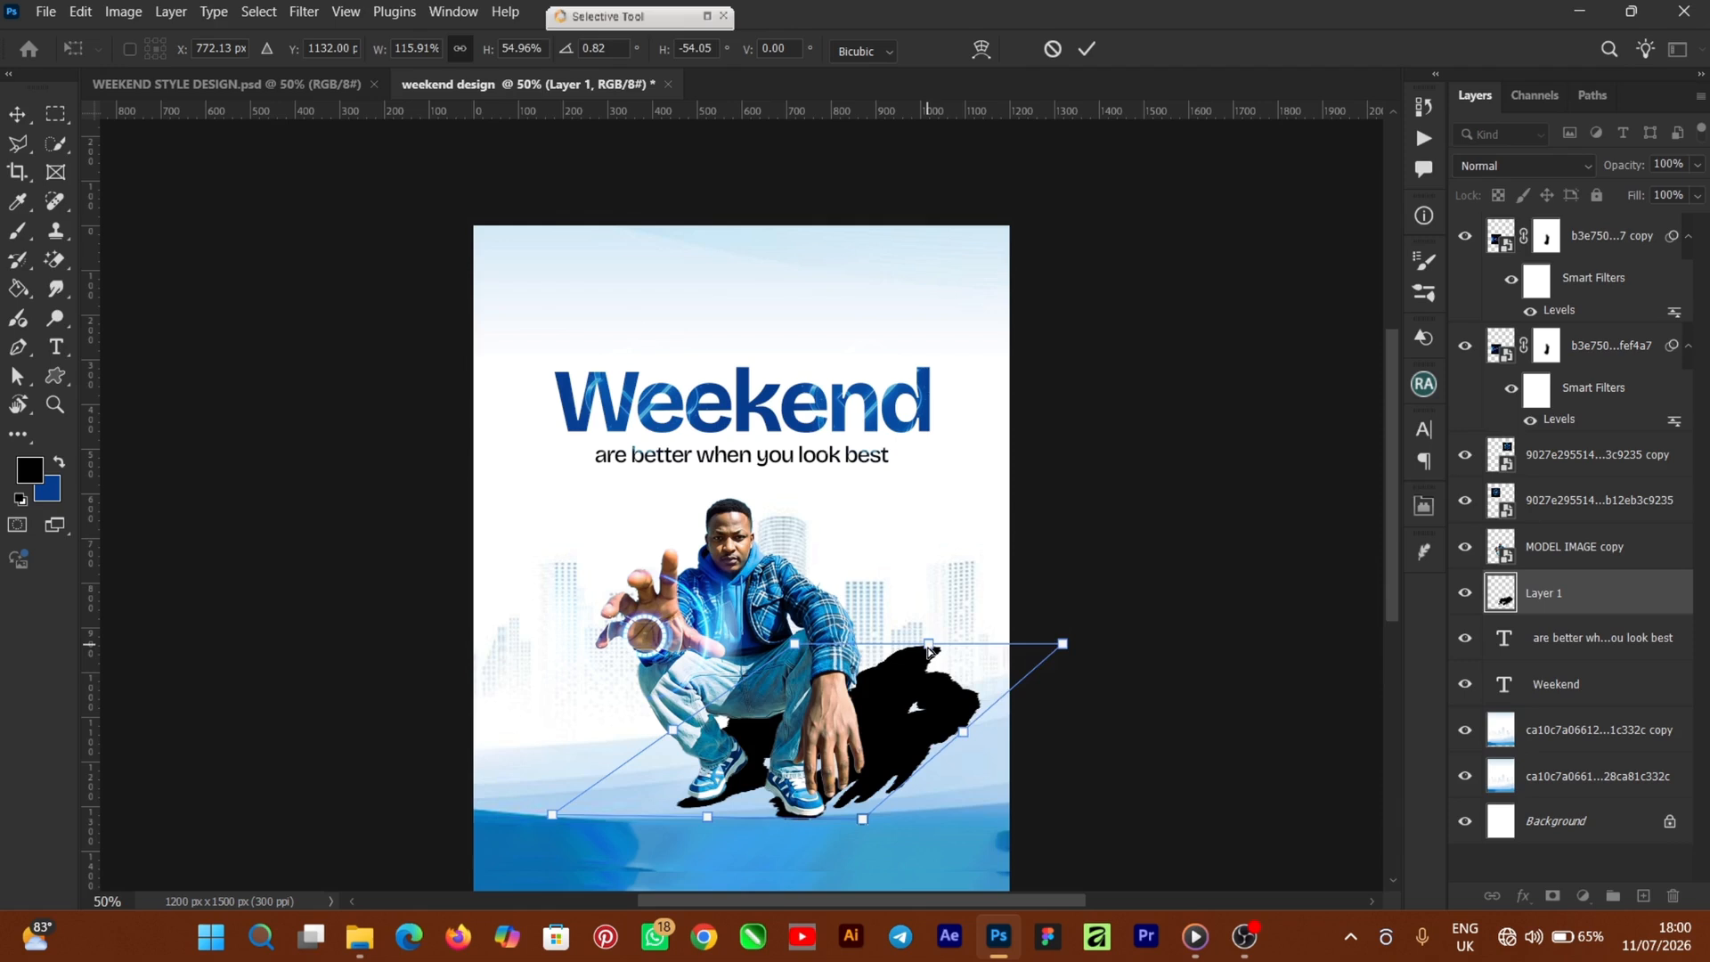
drag(929, 651, 937, 744)
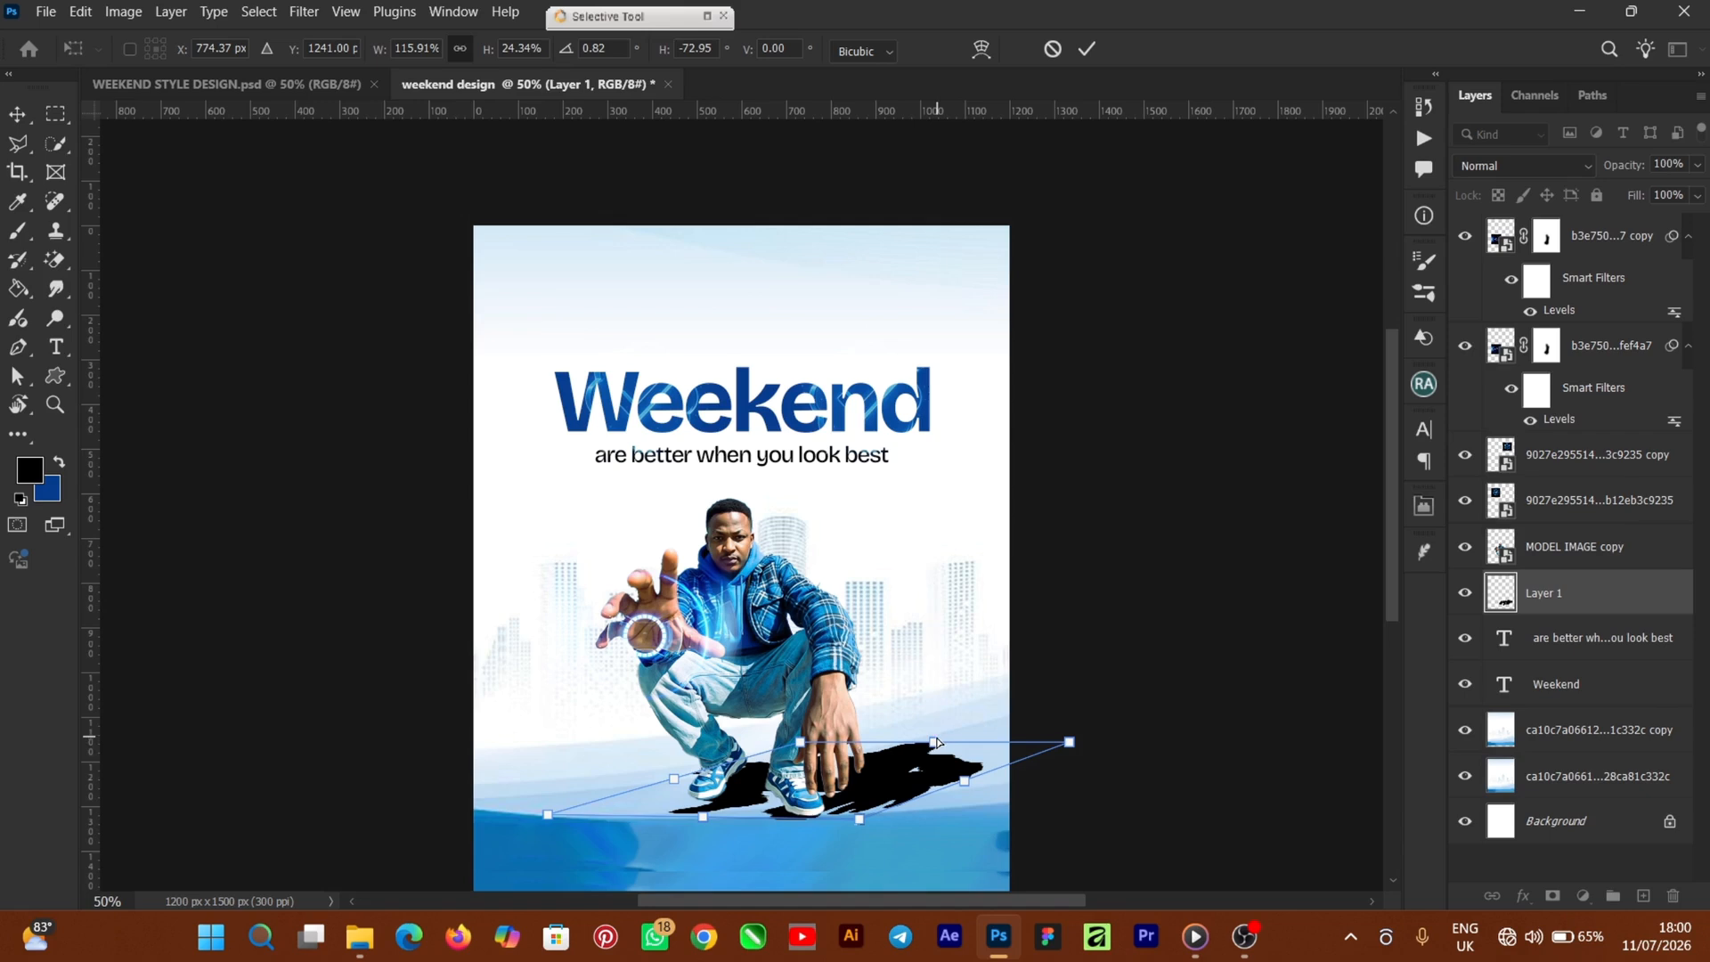
click(1088, 51)
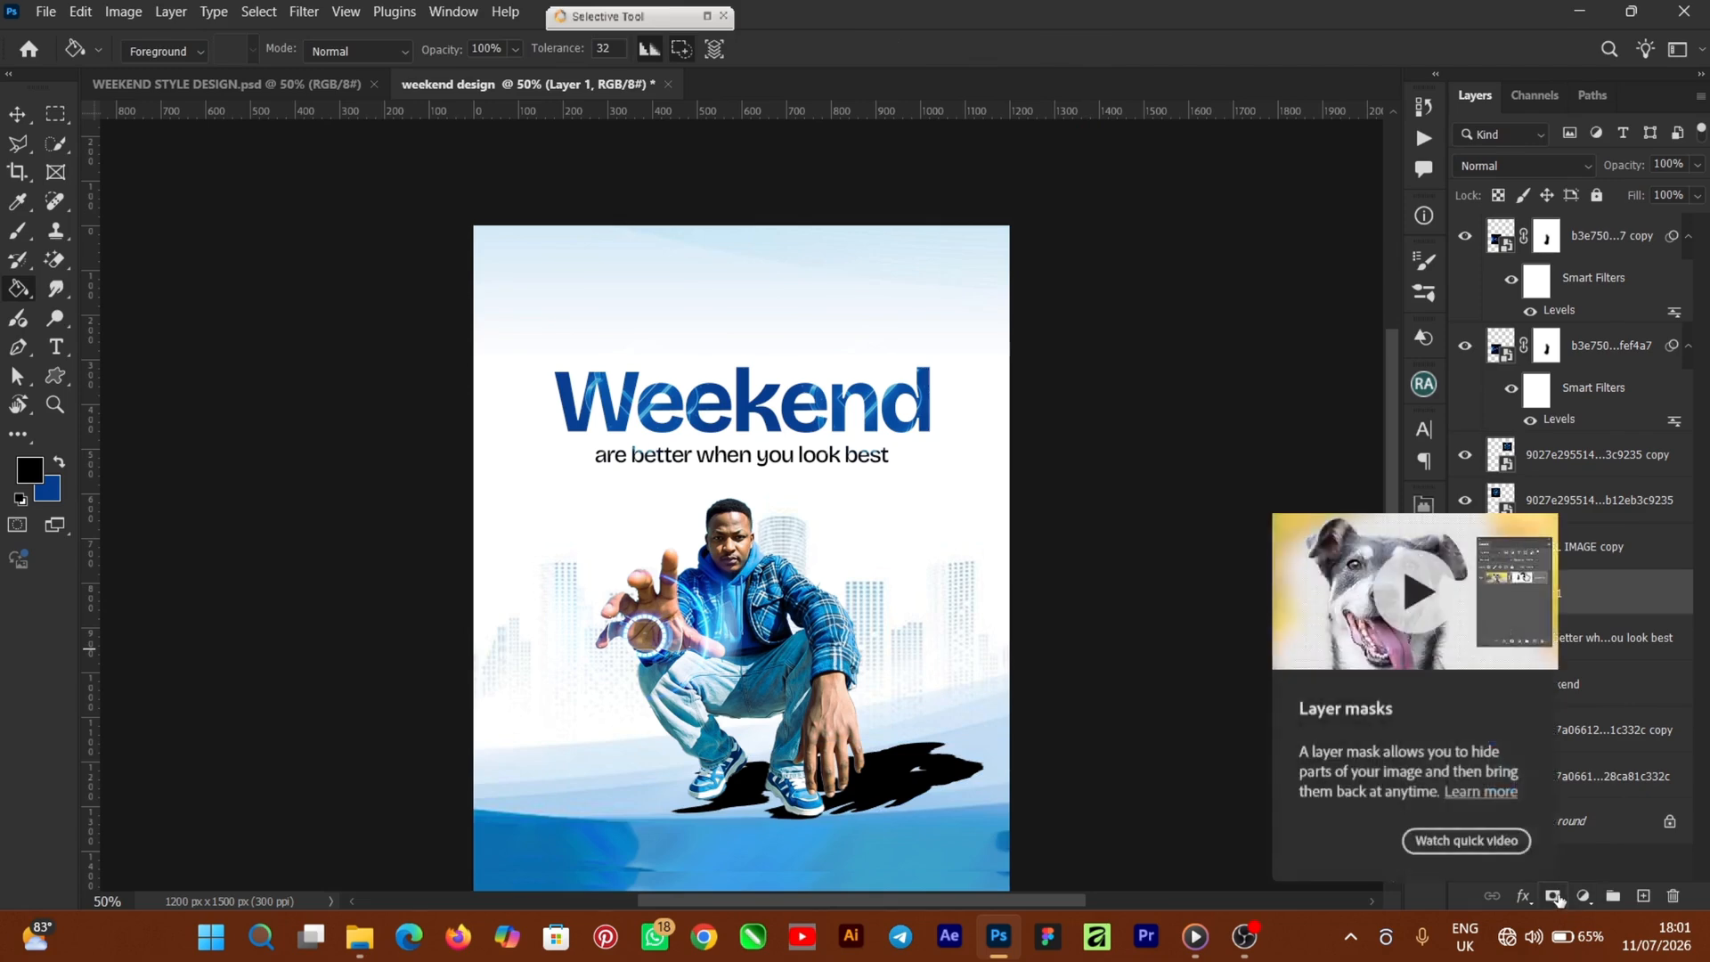
Step: Add a layer mask to the black shadow layer and fade the shadow with a linear Foreground to Transparent gradient on the mask
click(1554, 895)
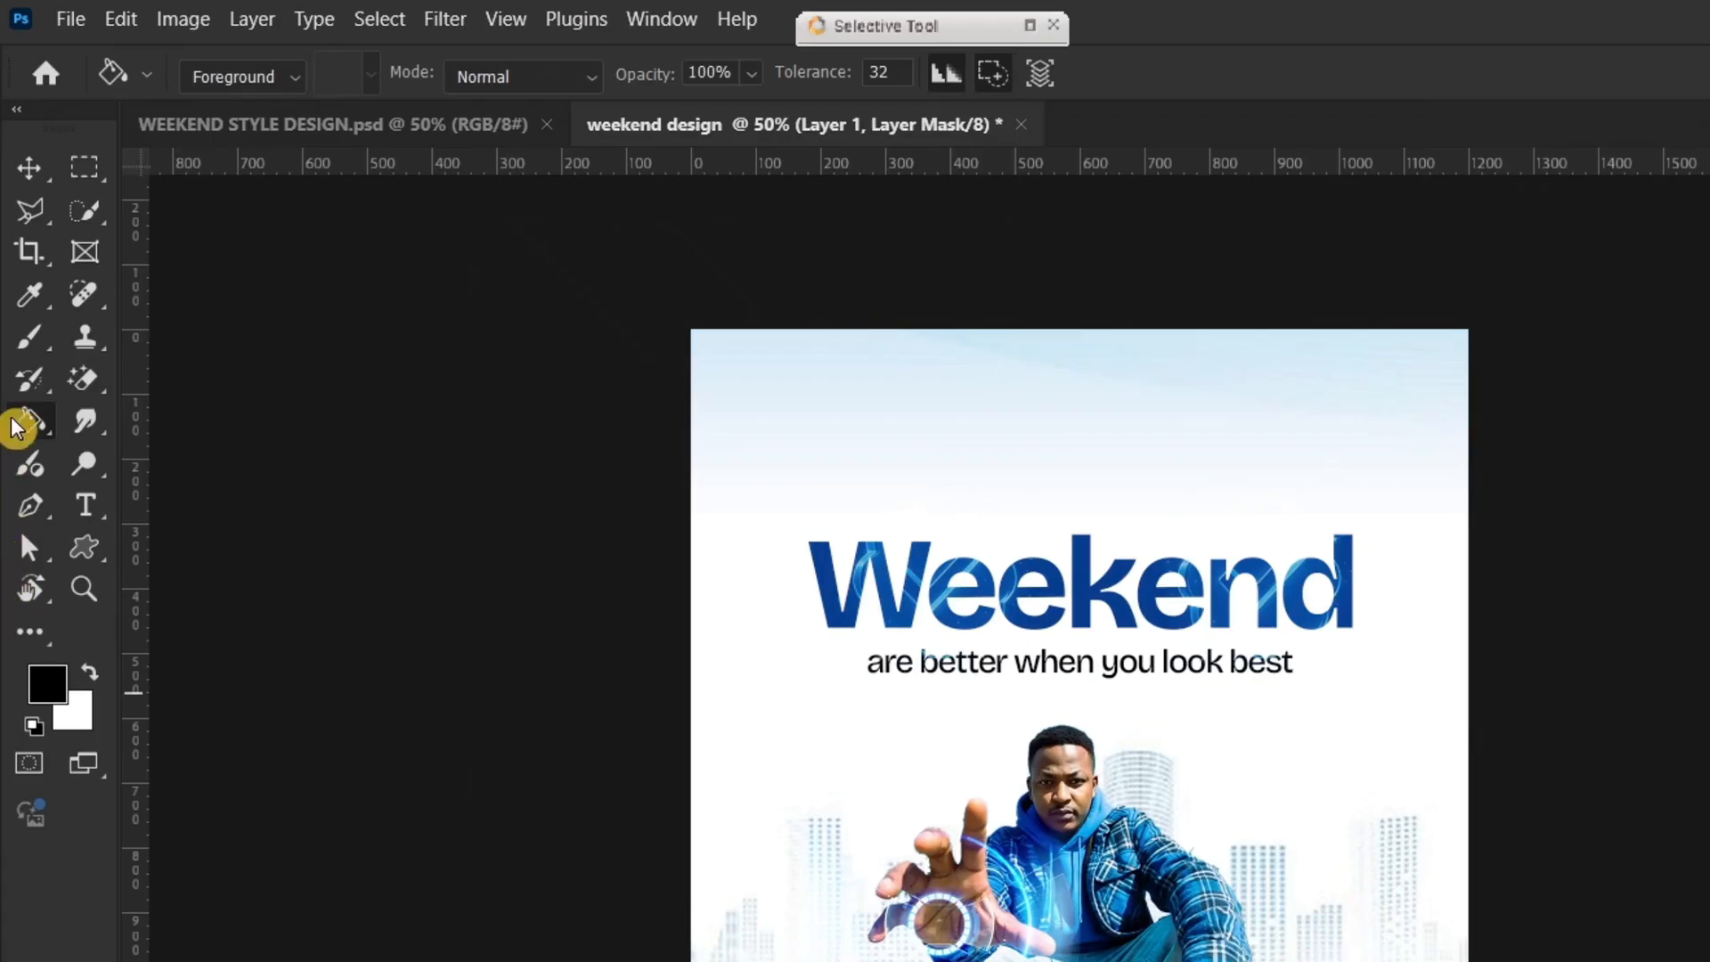
click(16, 428)
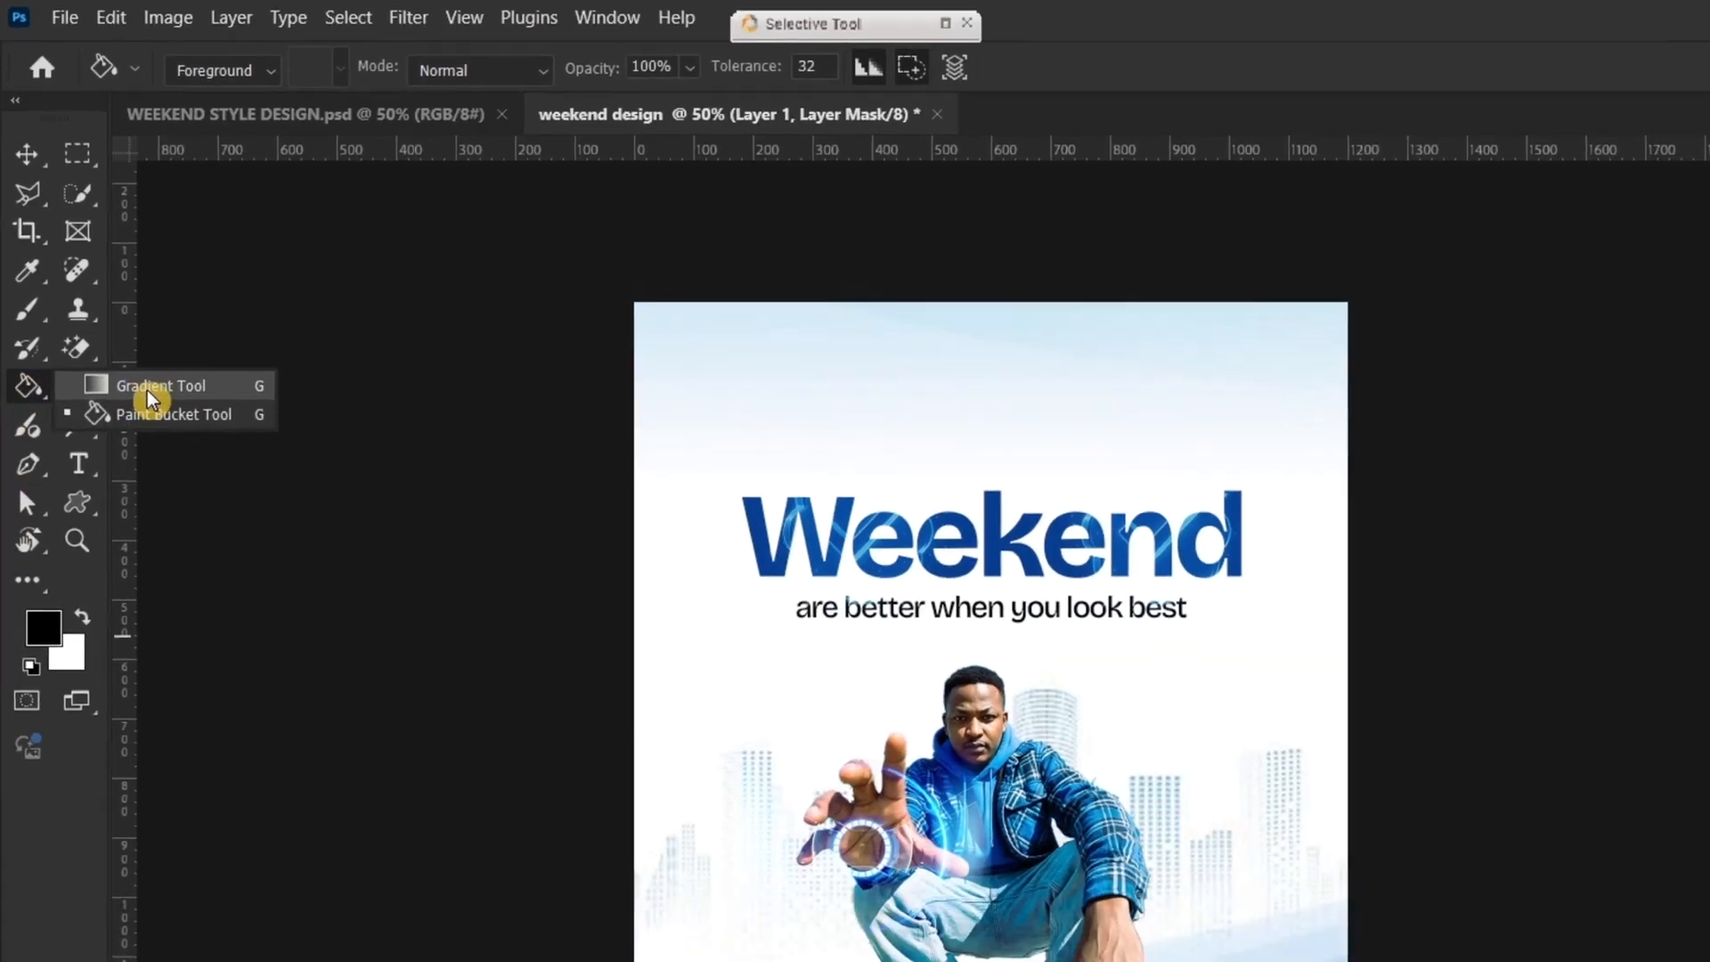
click(151, 392)
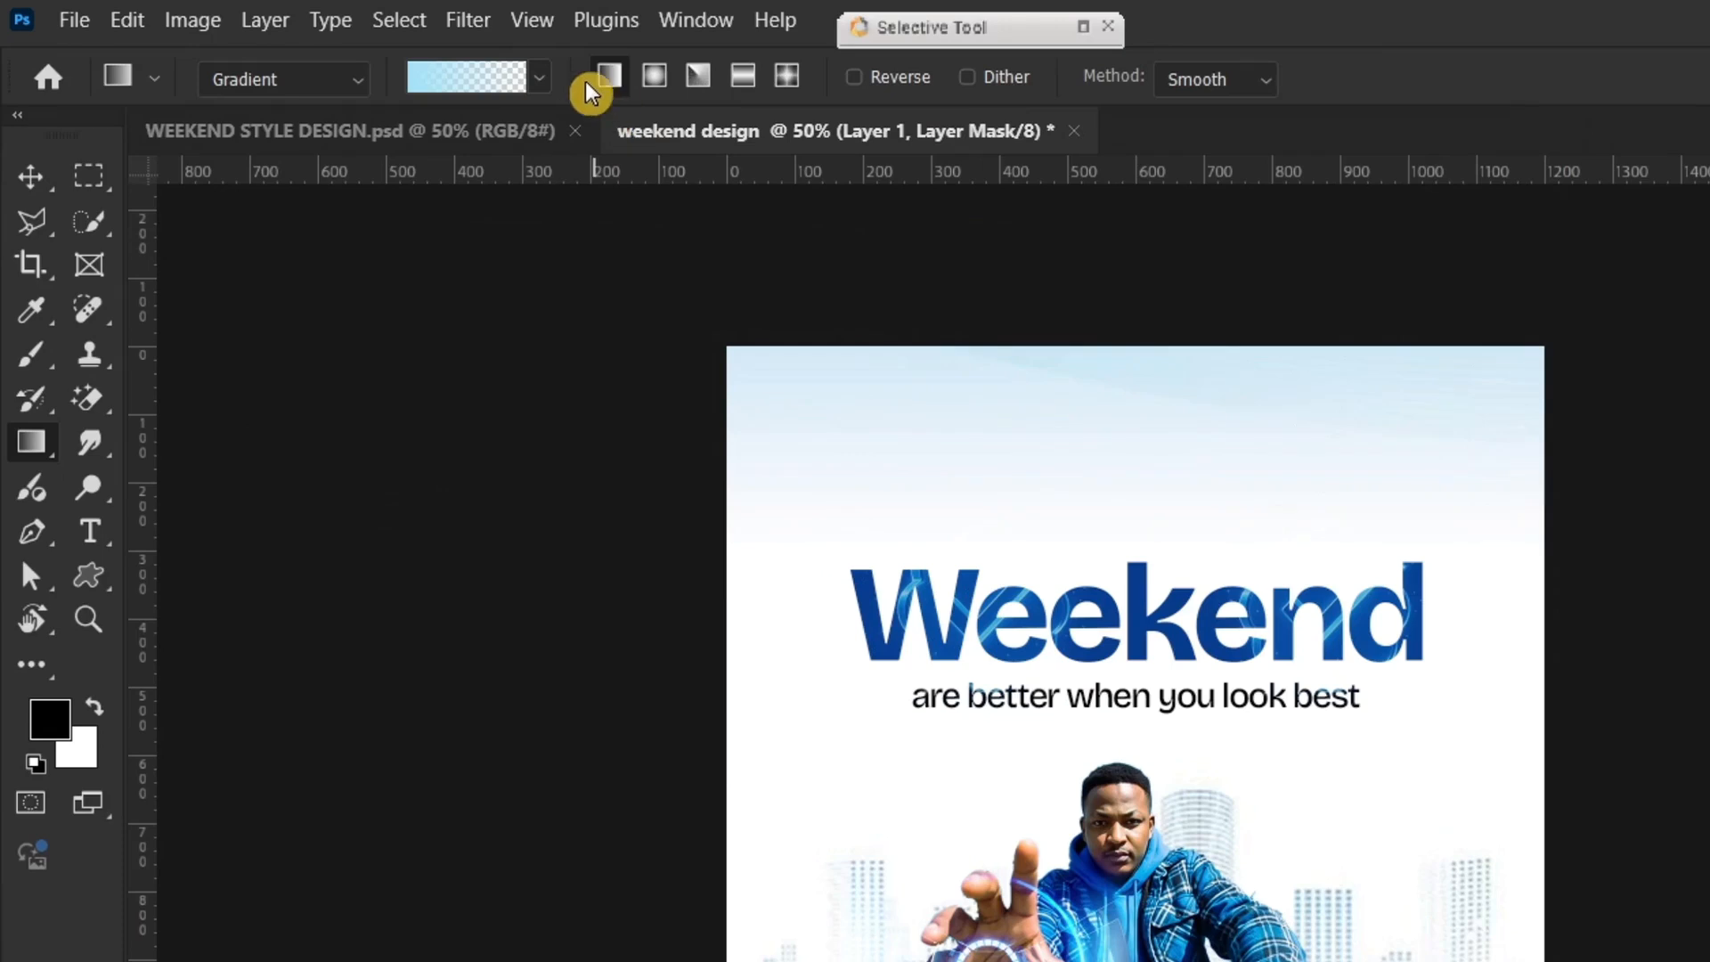
click(535, 85)
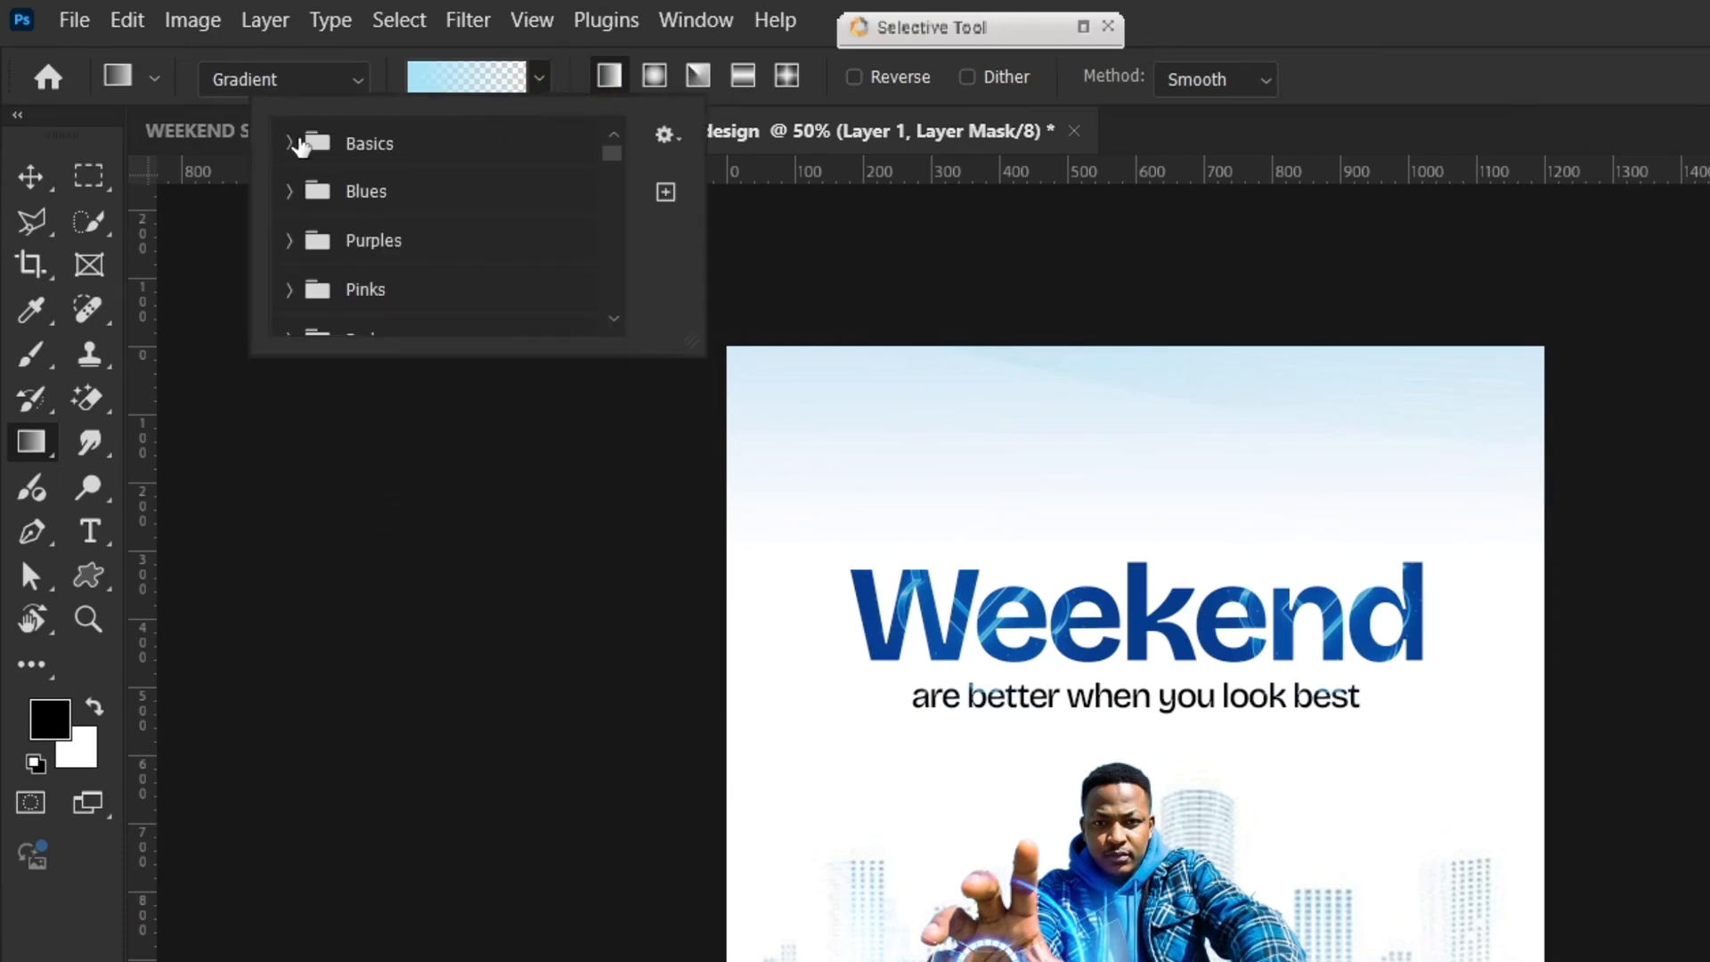
click(290, 145)
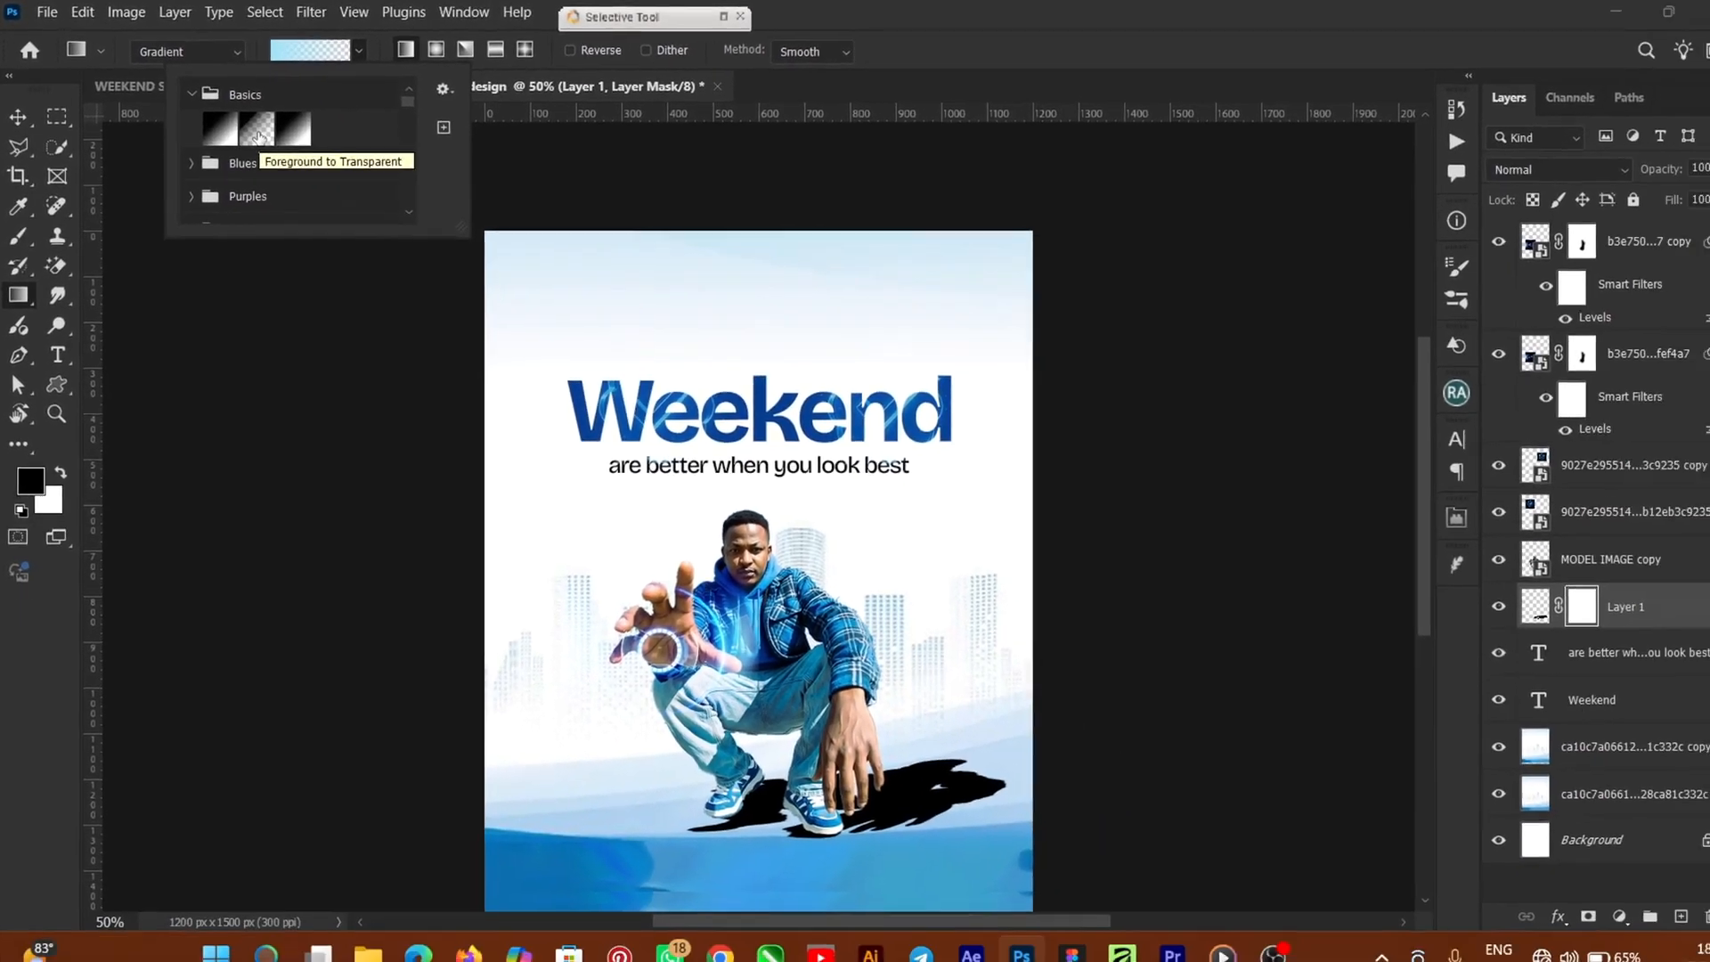
click(249, 132)
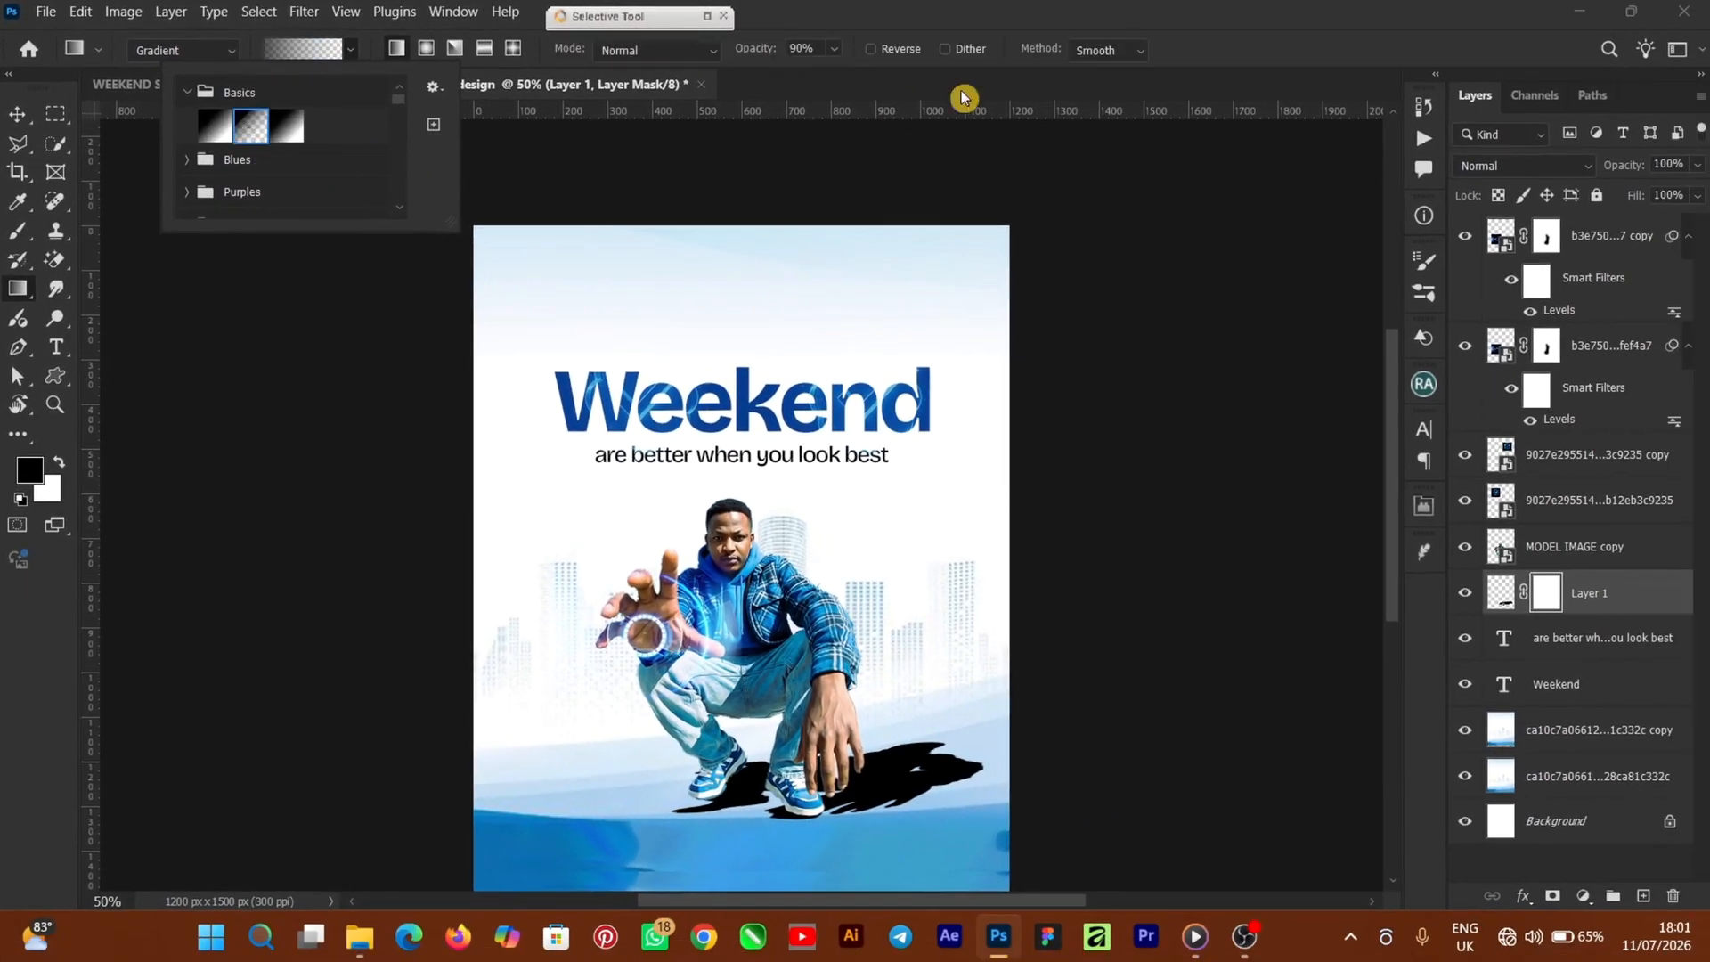
click(900, 14)
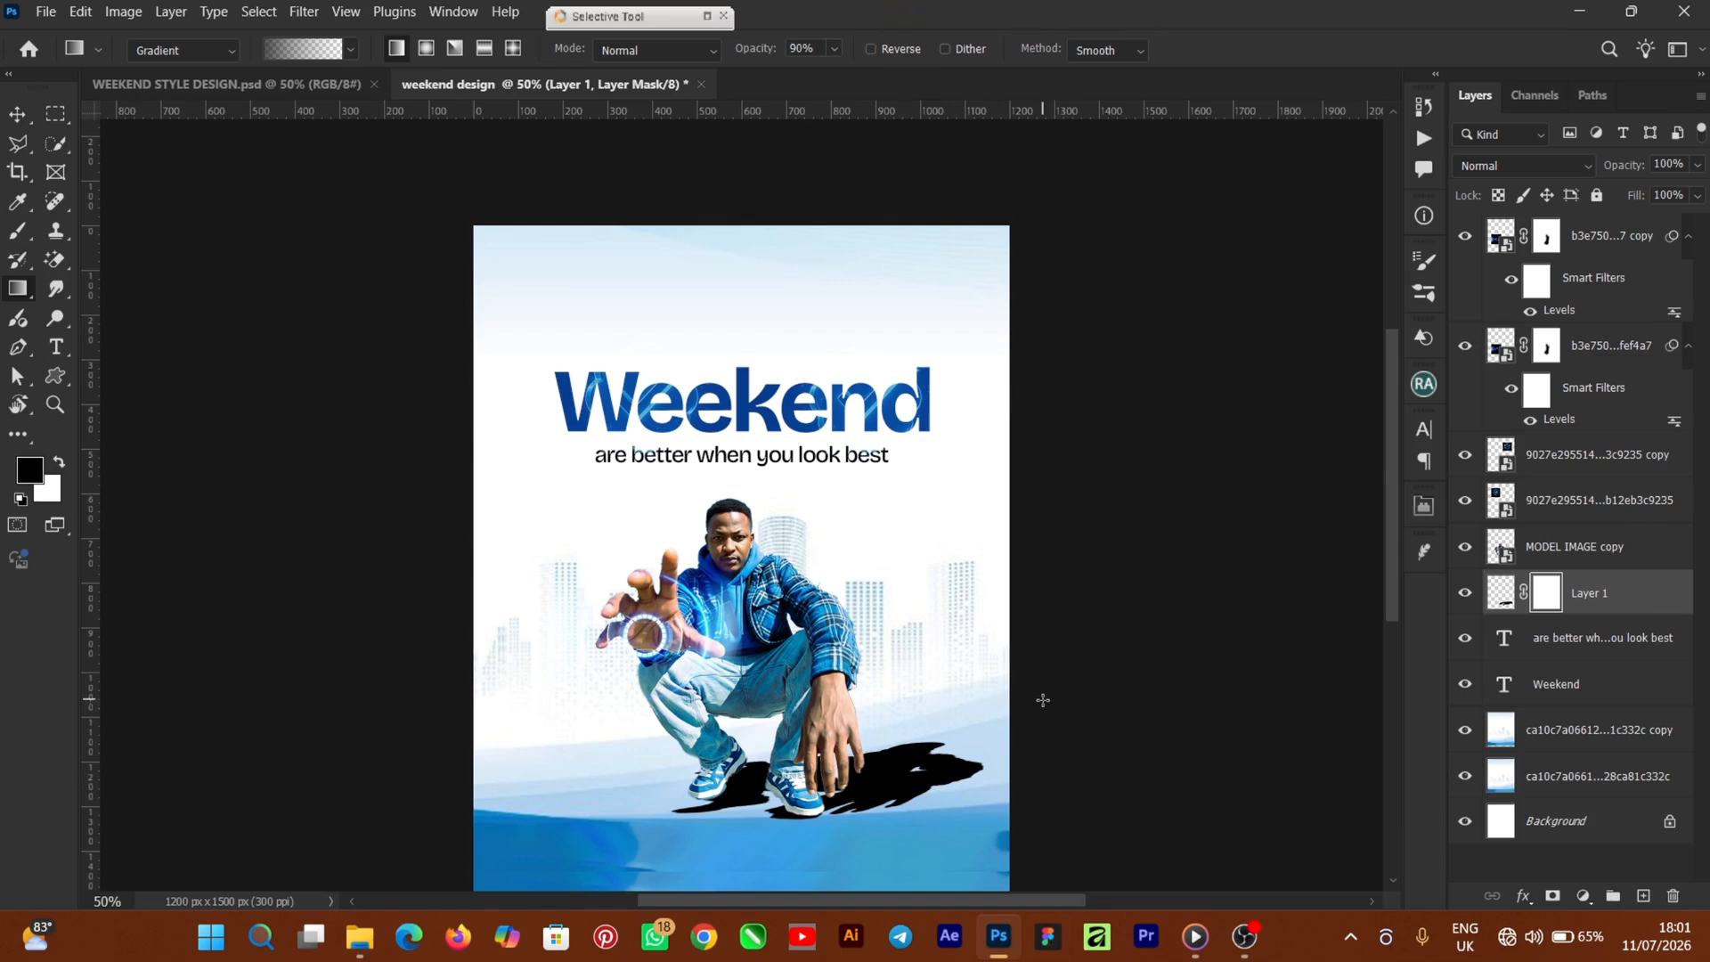
drag(1057, 694, 730, 828)
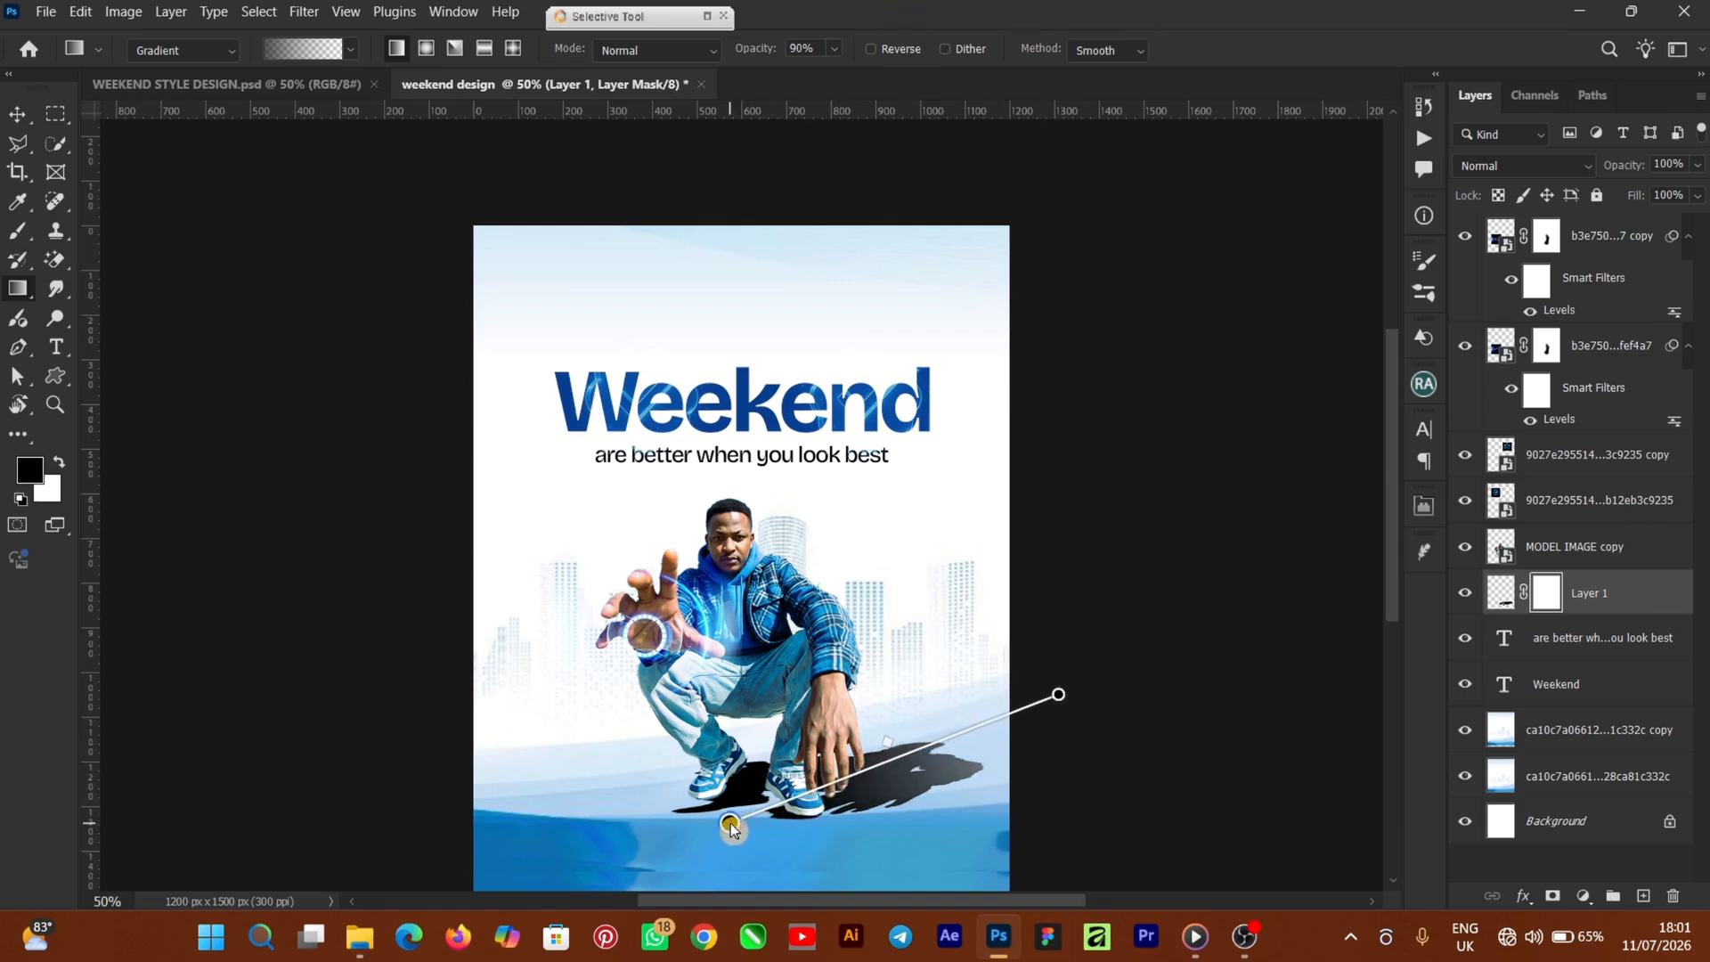
drag(1057, 696, 938, 751)
drag(730, 825, 664, 825)
drag(938, 752, 910, 800)
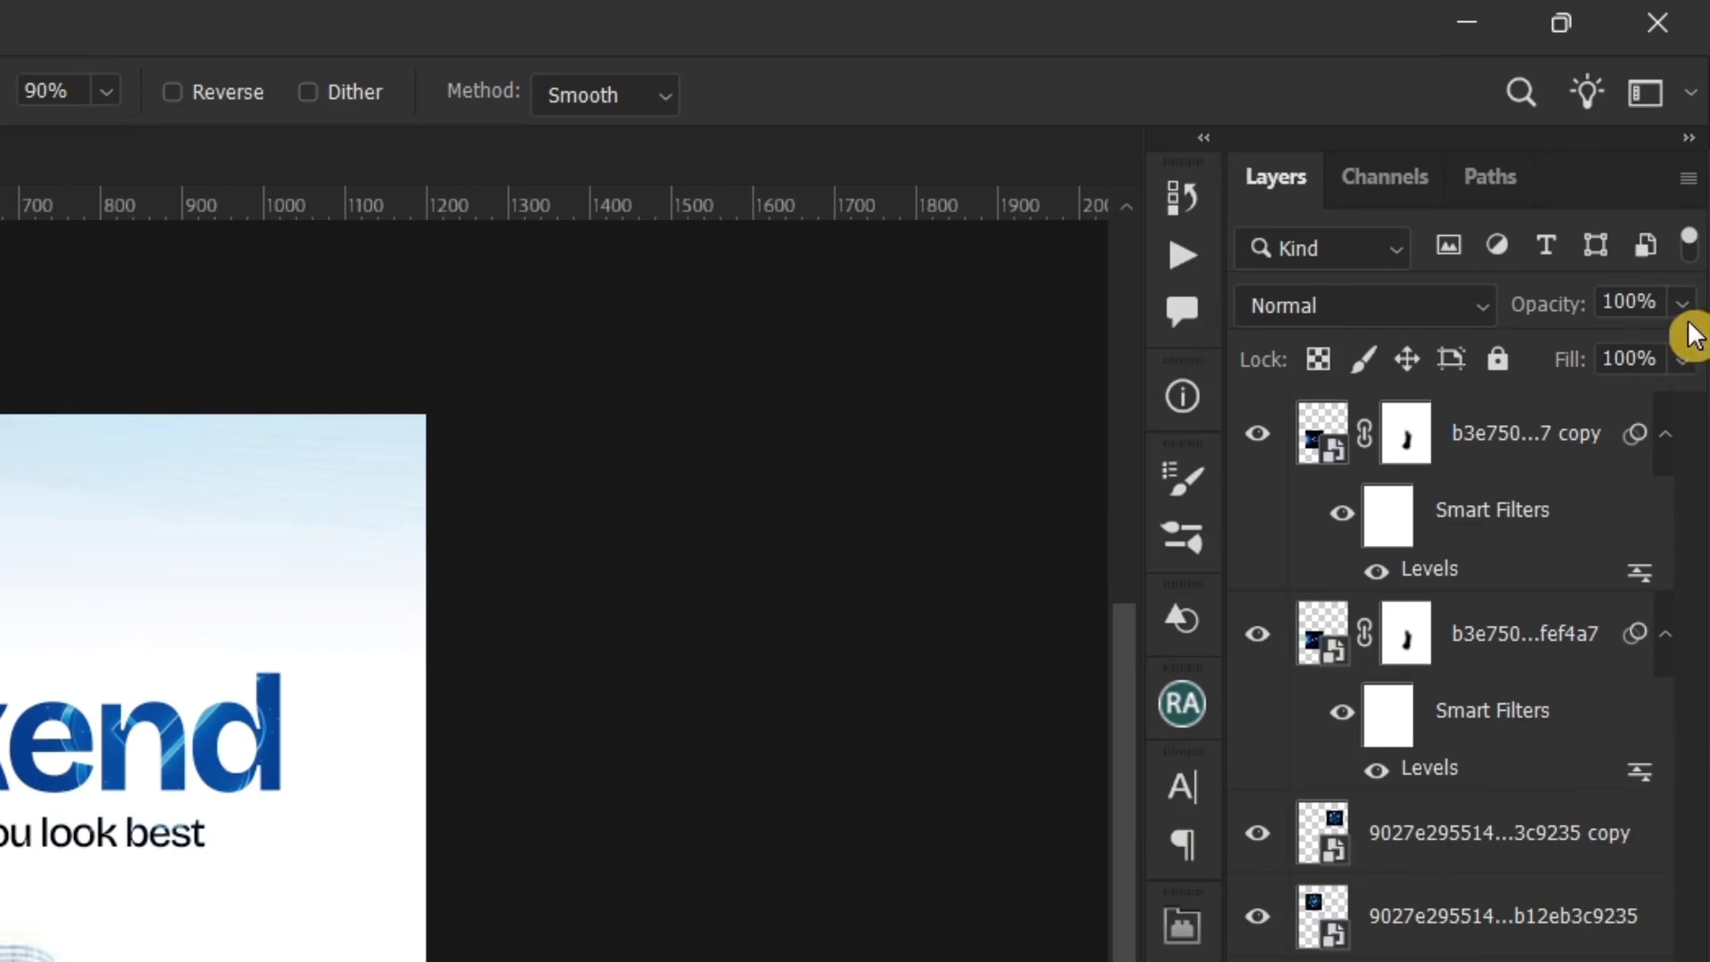
Step: Lower the shadow layer's opacity until the shadow looks soft and faint beneath the model
click(1679, 311)
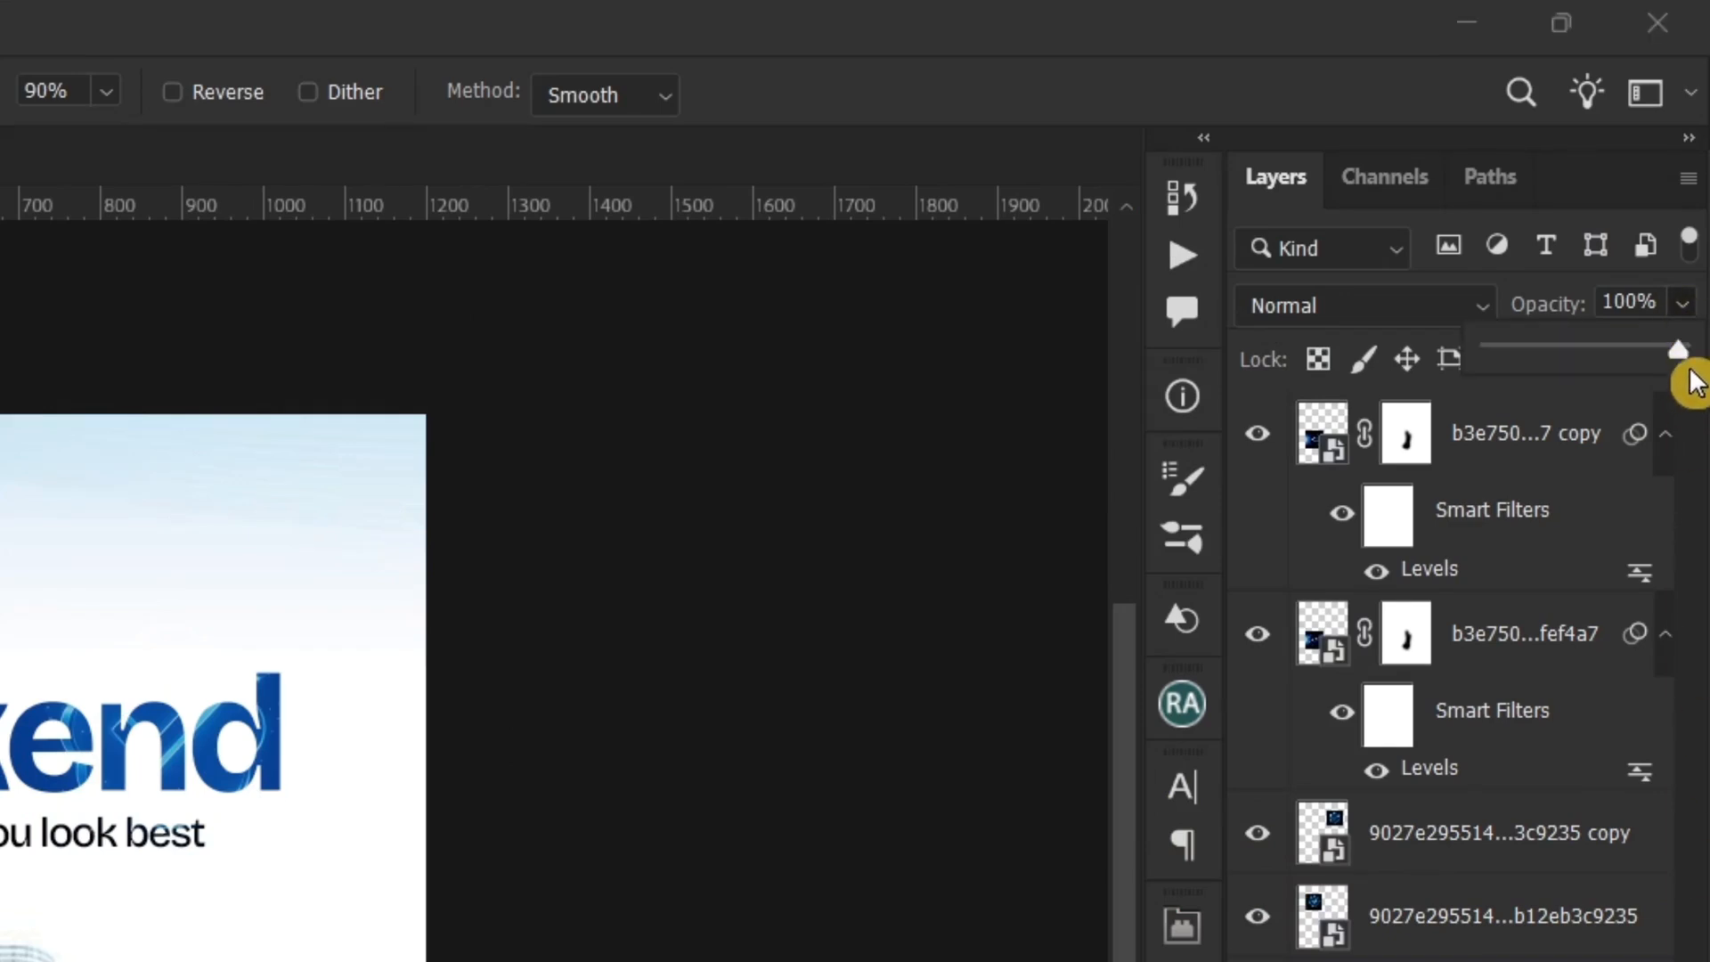
drag(1683, 378, 1576, 383)
drag(1323, 683, 1324, 669)
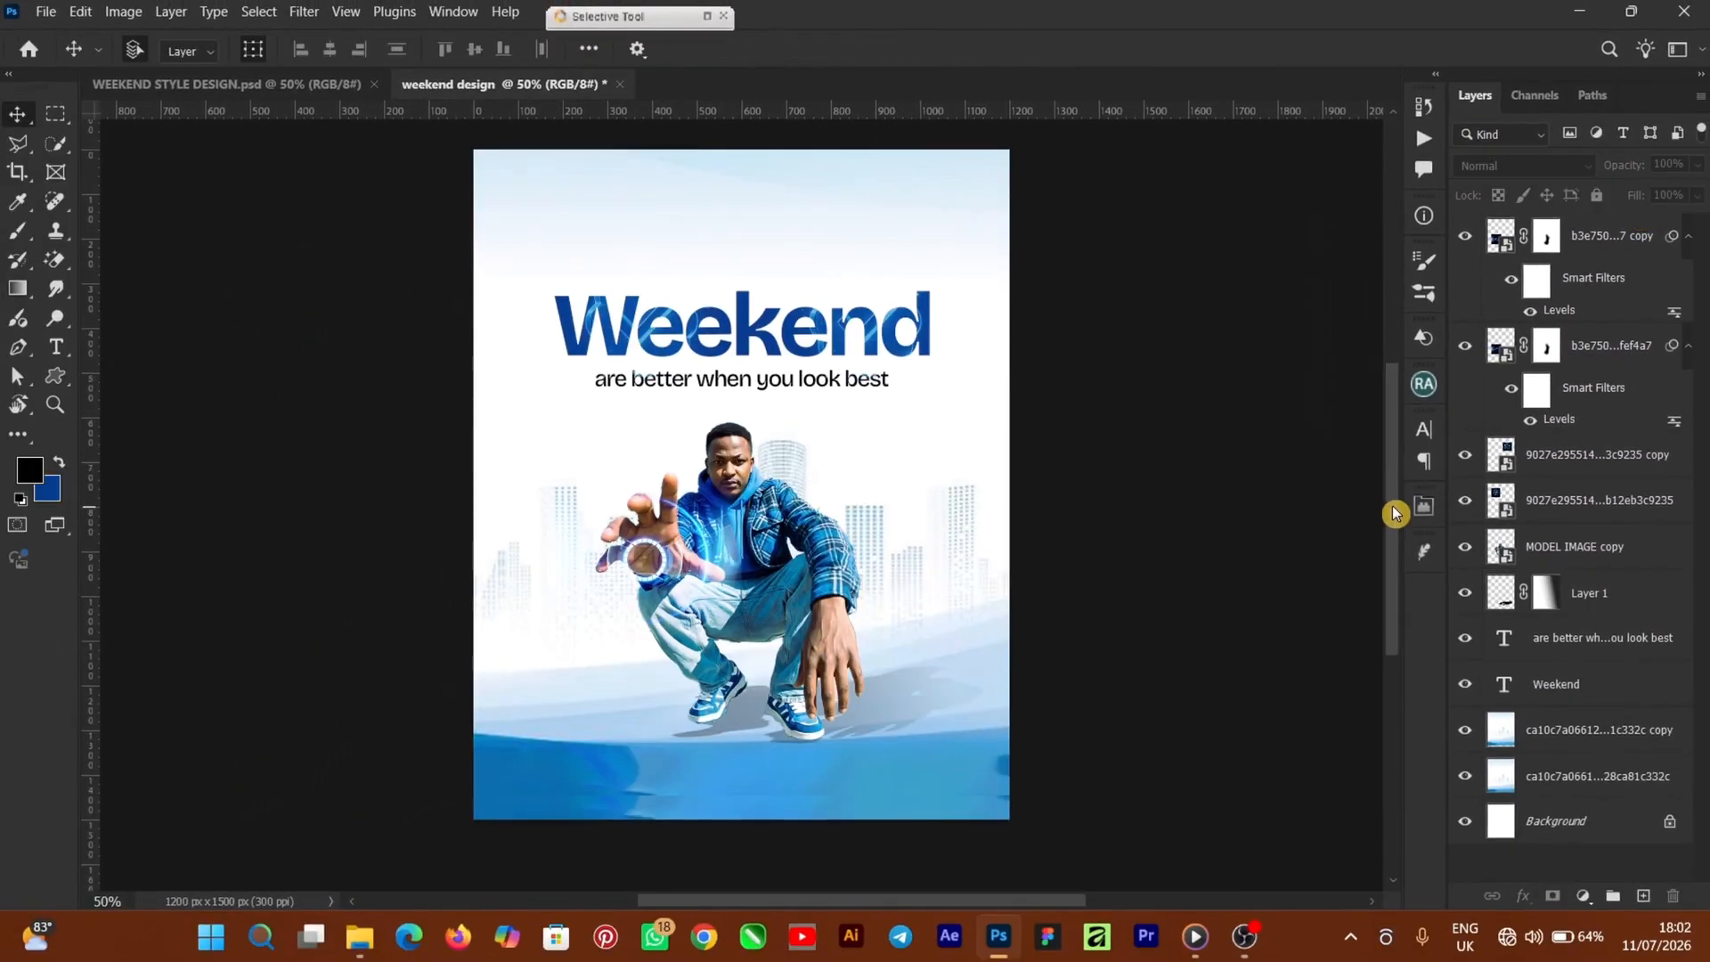
Step: Draw a black rectangle without a stroke, about 712 by 188 px, in the poster's lower-left corner
click(55, 375)
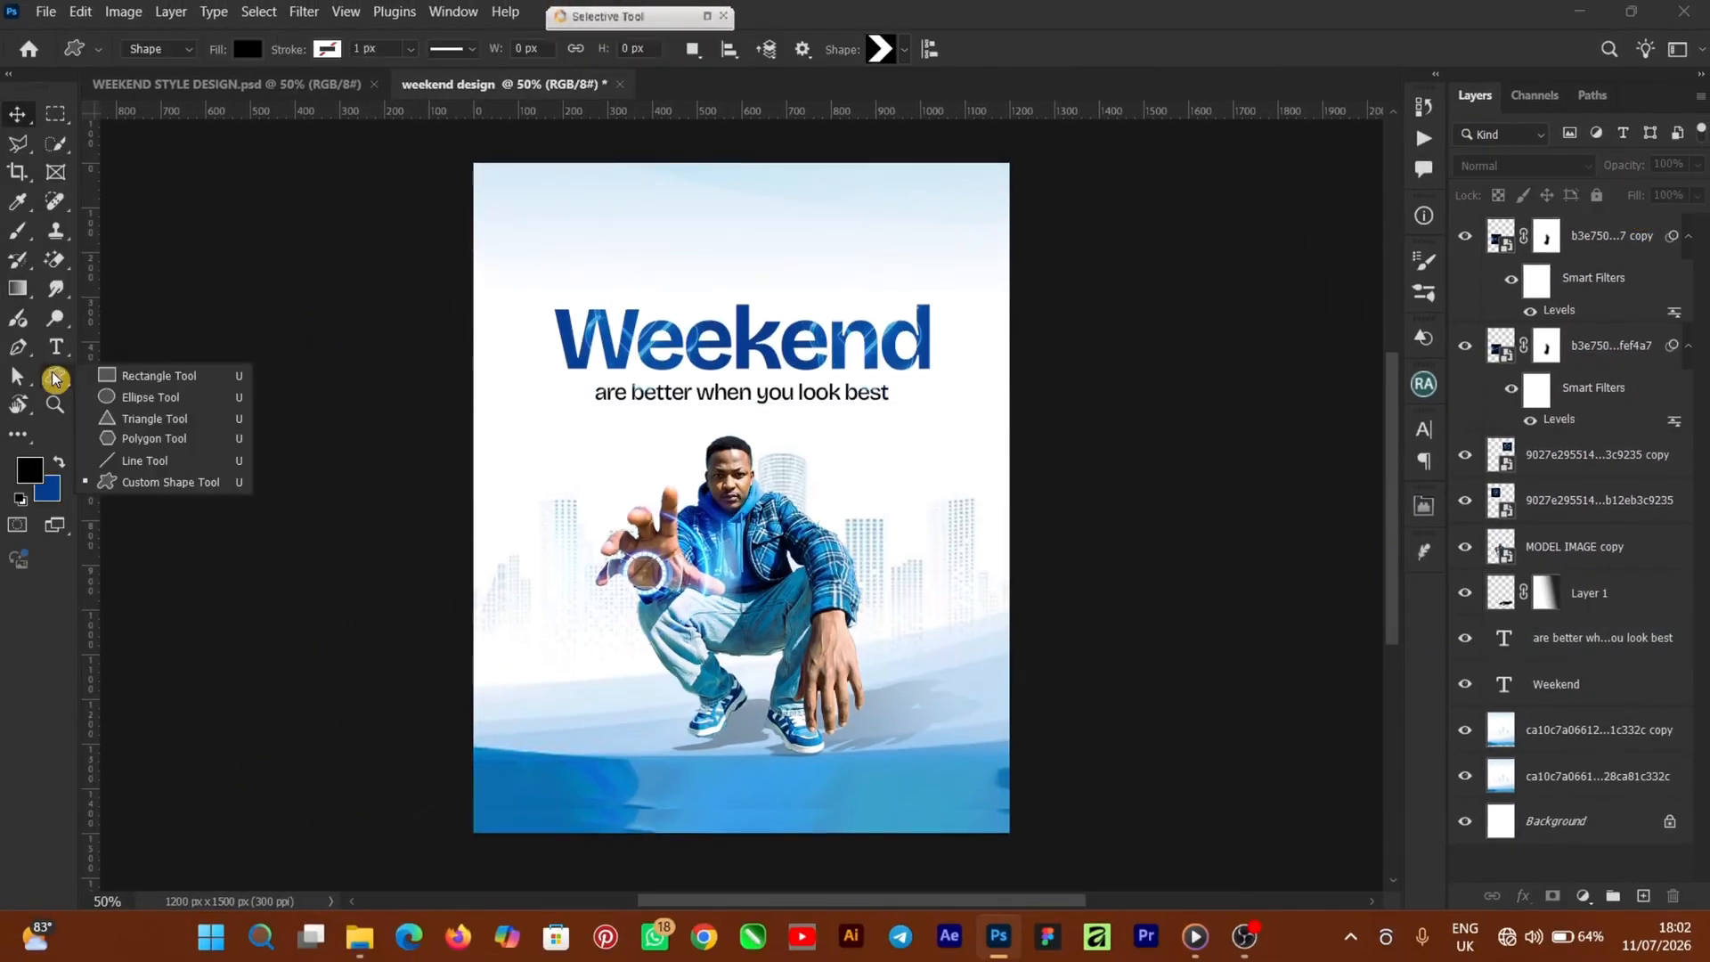
click(147, 382)
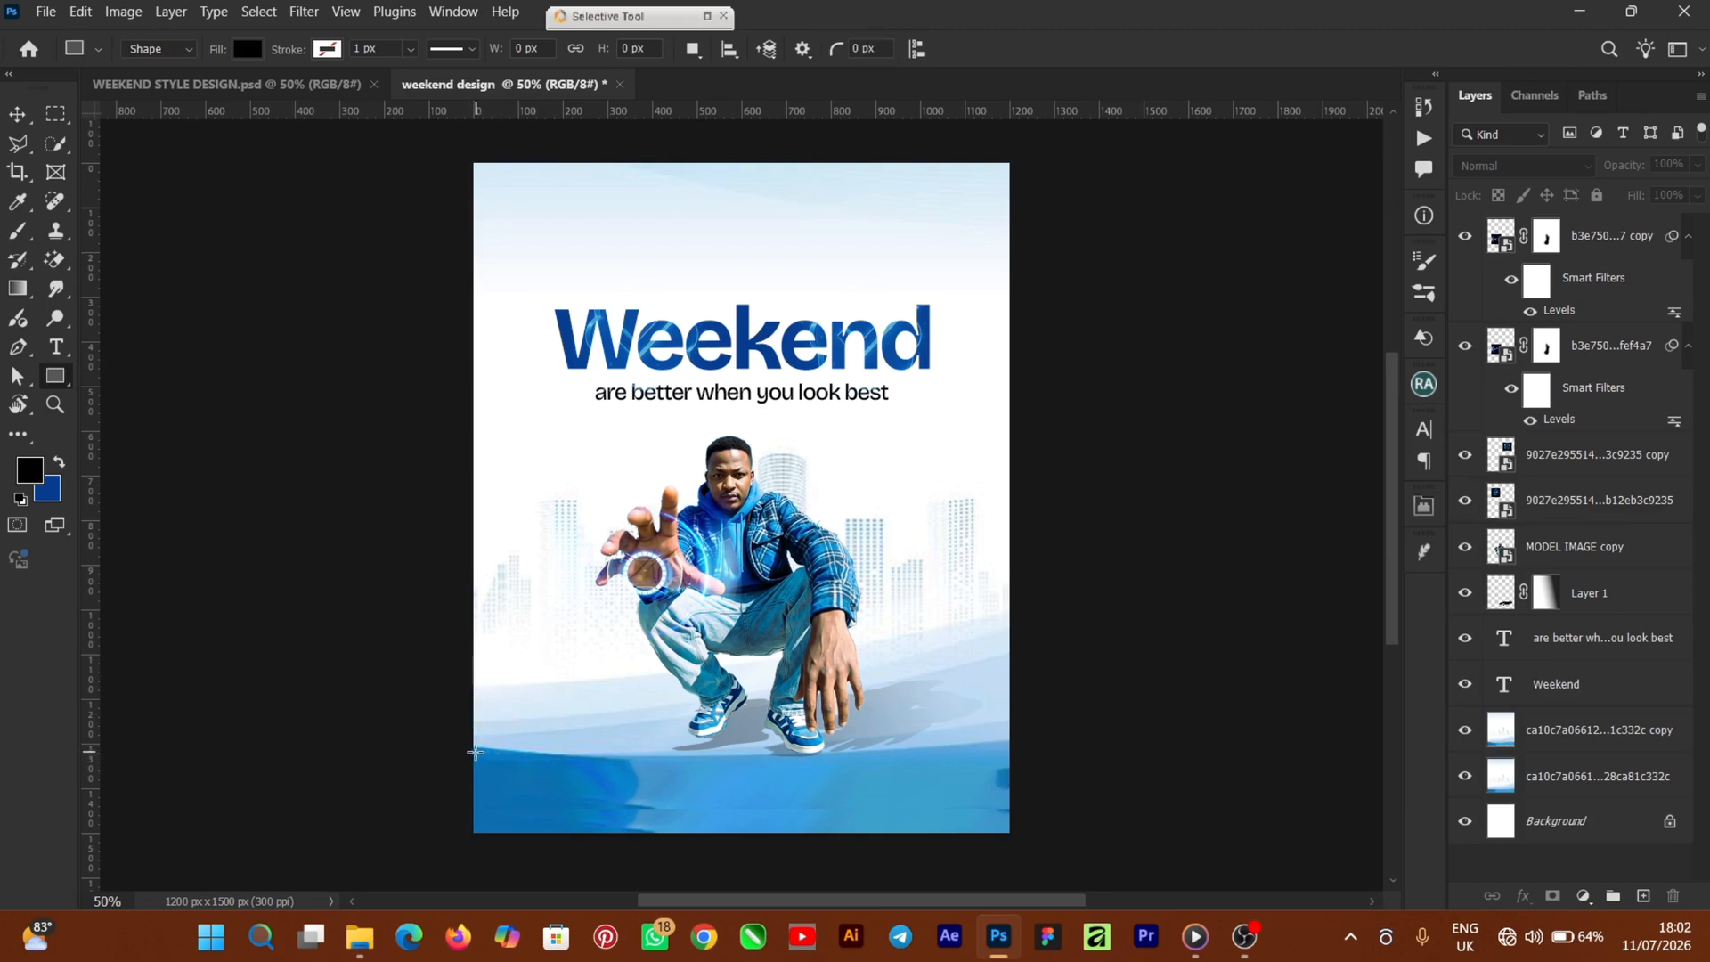
drag(475, 748, 791, 830)
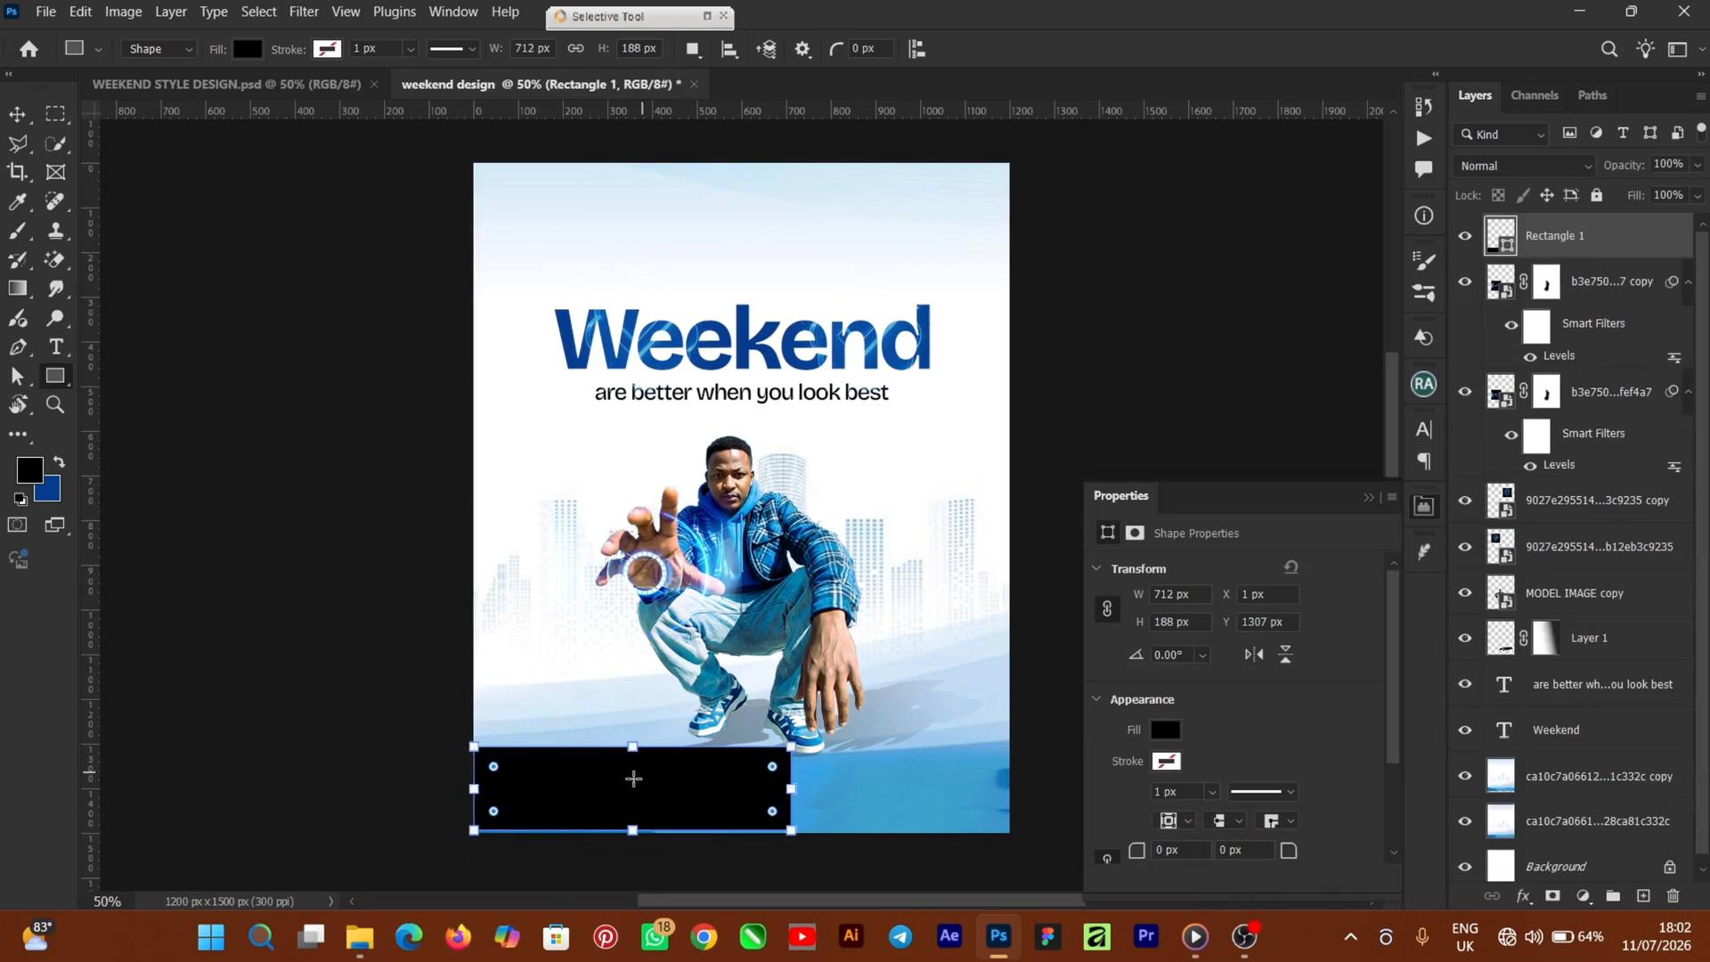
Step: Align the black rectangle with the poster's left edge and resize it to about 636 px wide and 197 px high
click(16, 121)
drag(617, 798, 631, 743)
key(ctrl+t)
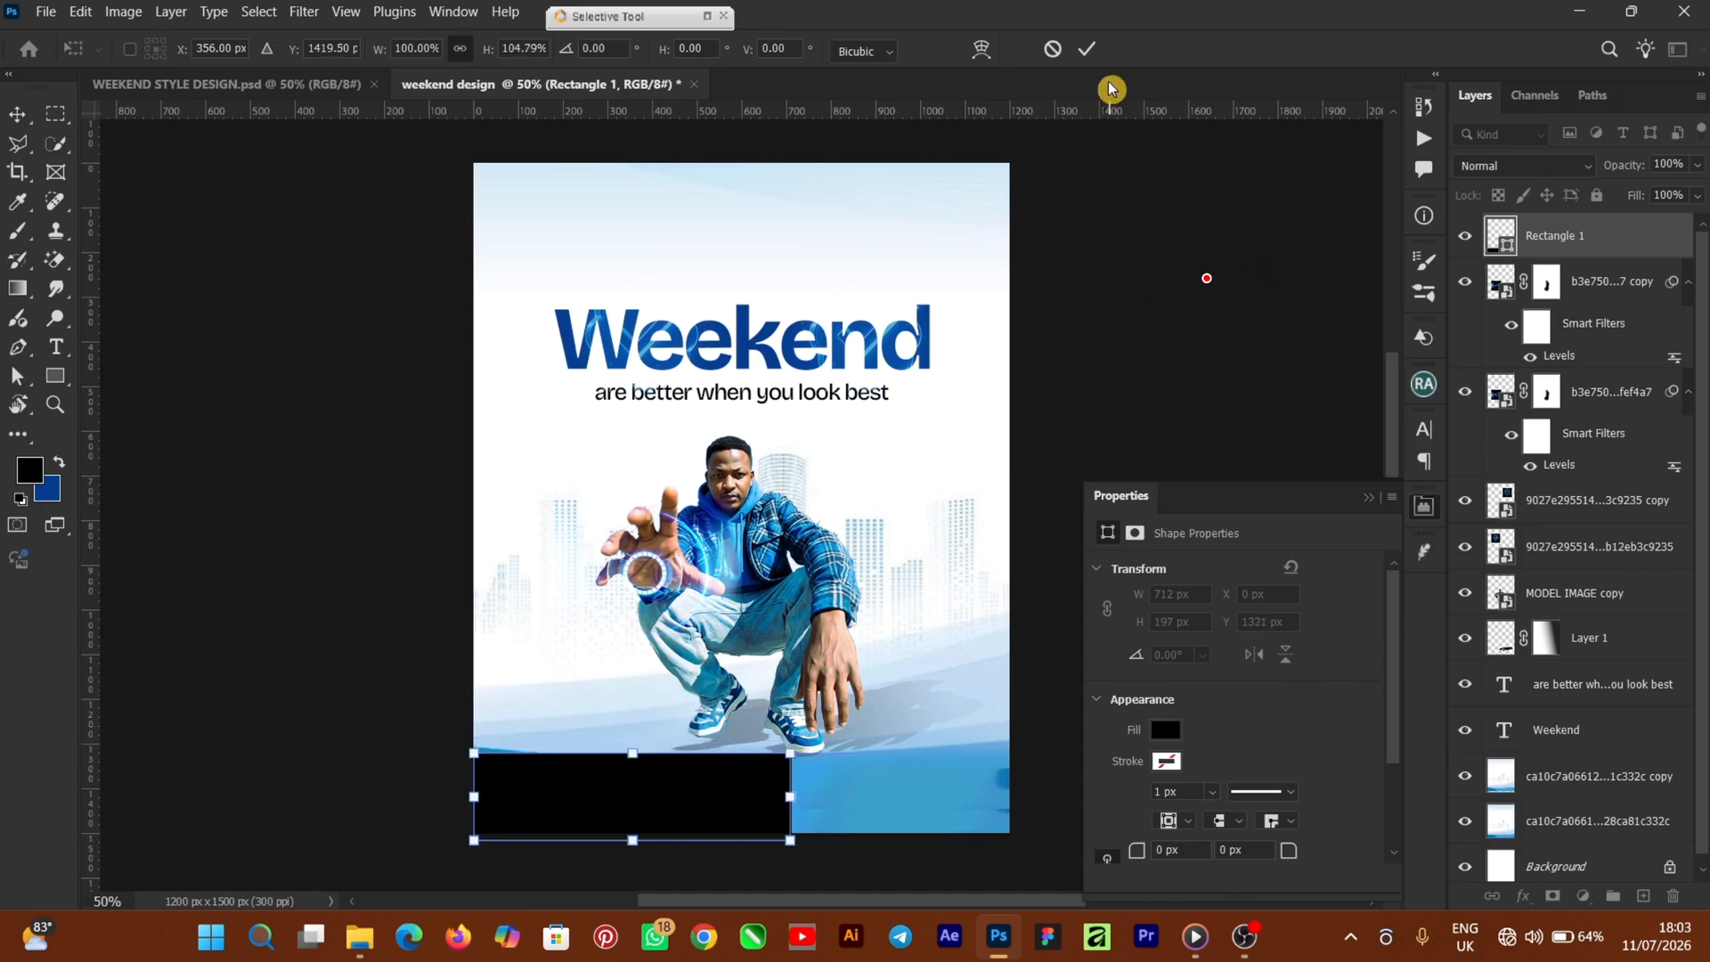
click(1086, 48)
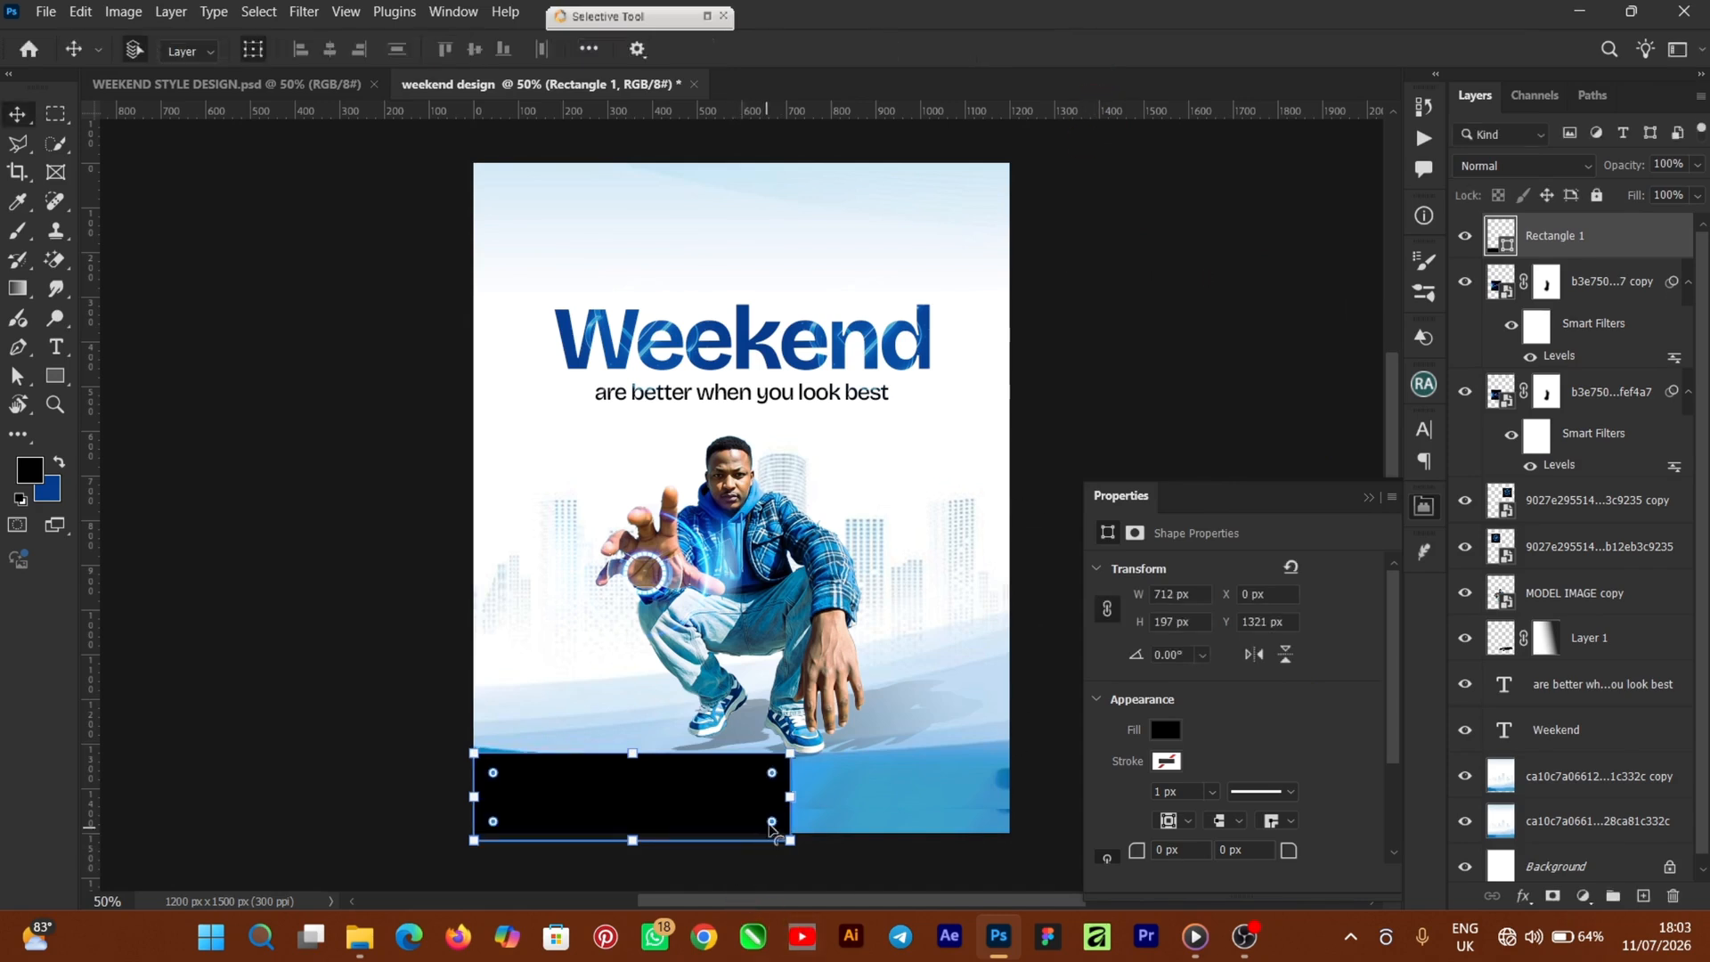
key(ctrl+t)
drag(790, 796, 755, 806)
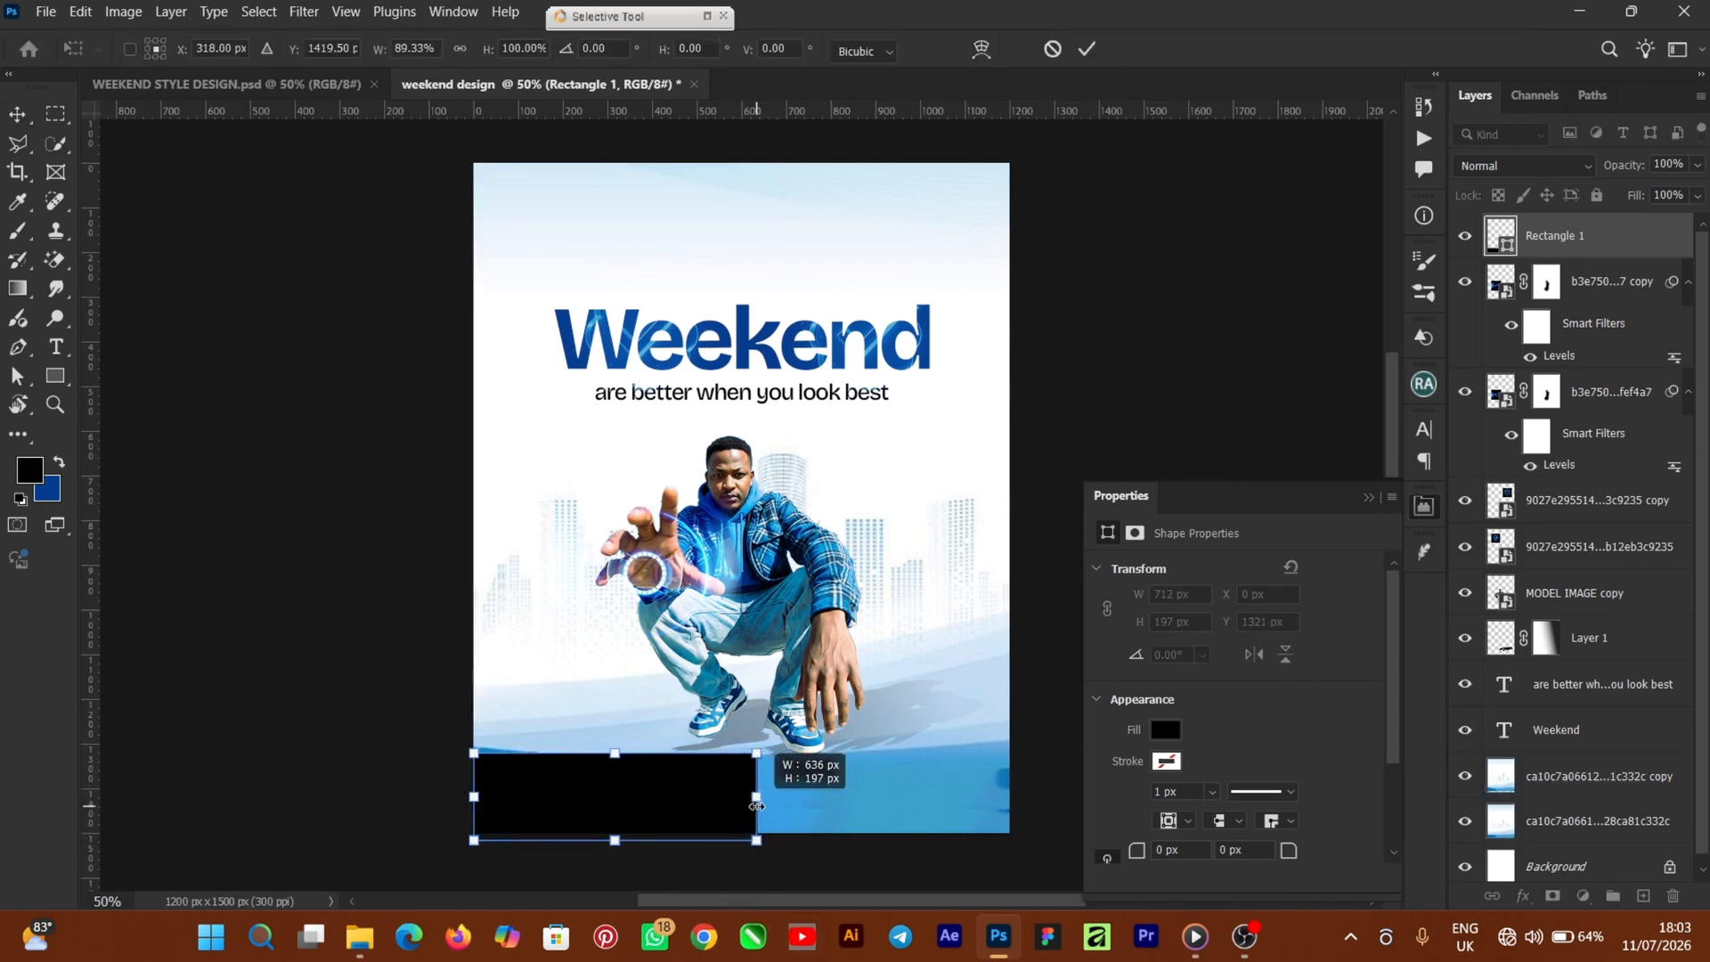
click(1086, 48)
Step: Apply a black to dark grey Gradient Overlay to the rectangle
click(1368, 497)
click(1606, 419)
click(1610, 304)
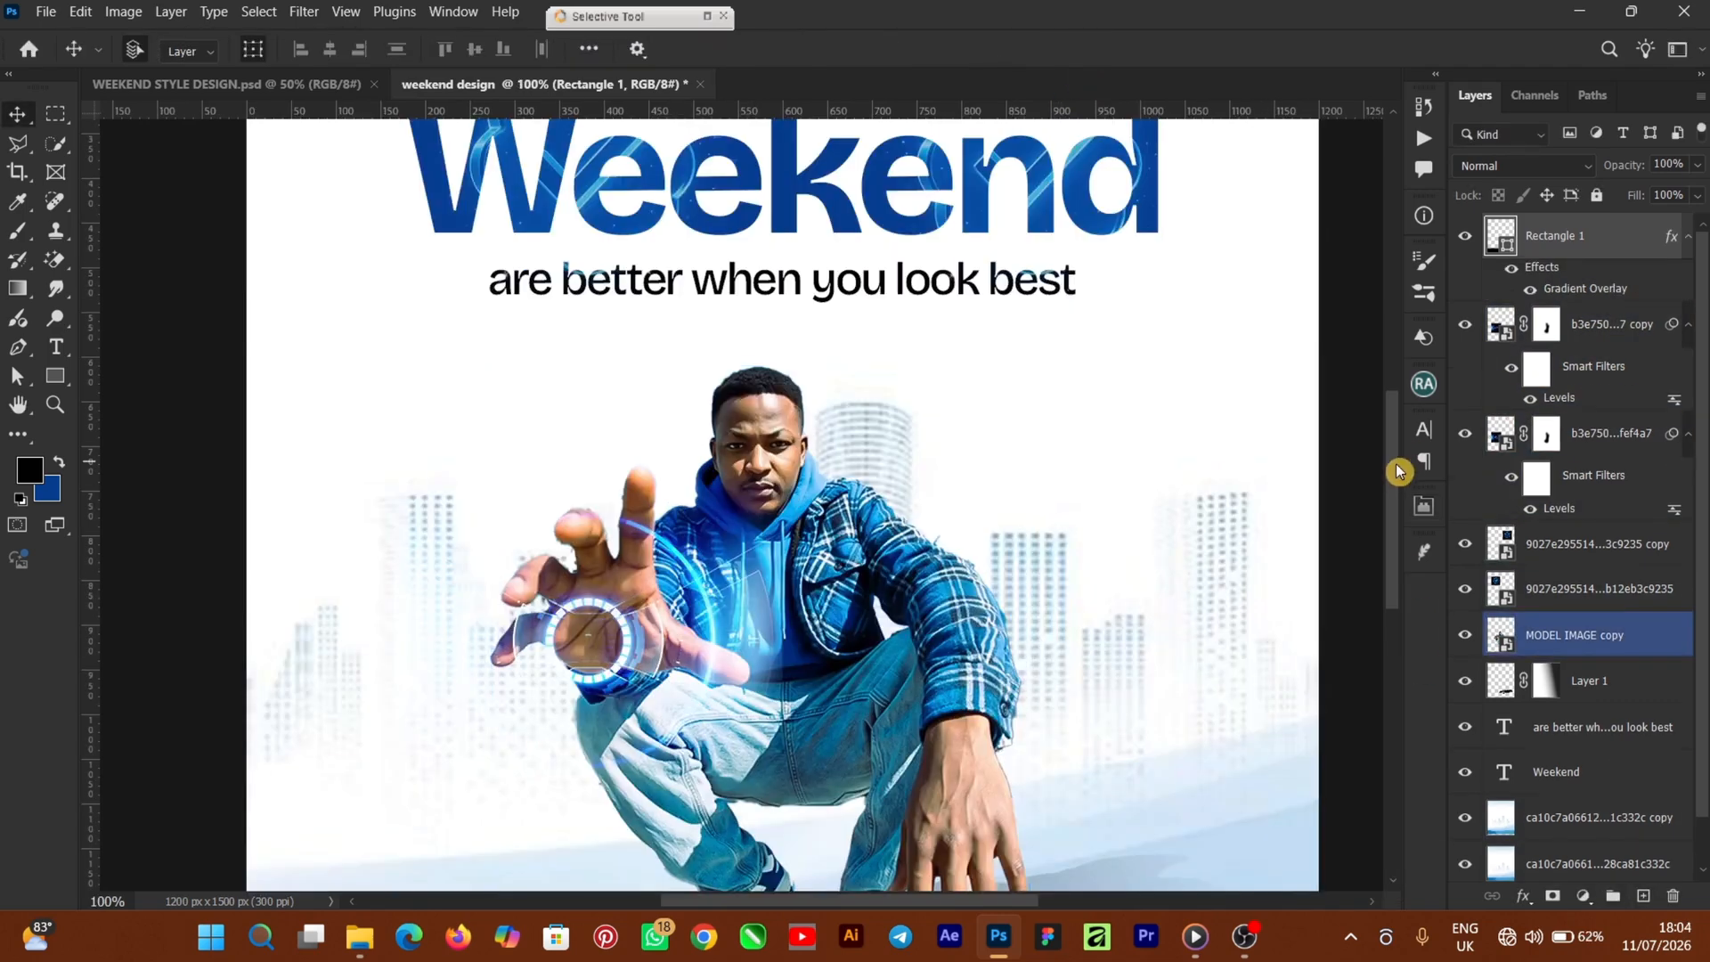
Step: Round the black rectangle's corners and extend it past the poster's left edge and upward, to 102.52% width and 107.11% height
drag(1400, 466, 1369, 610)
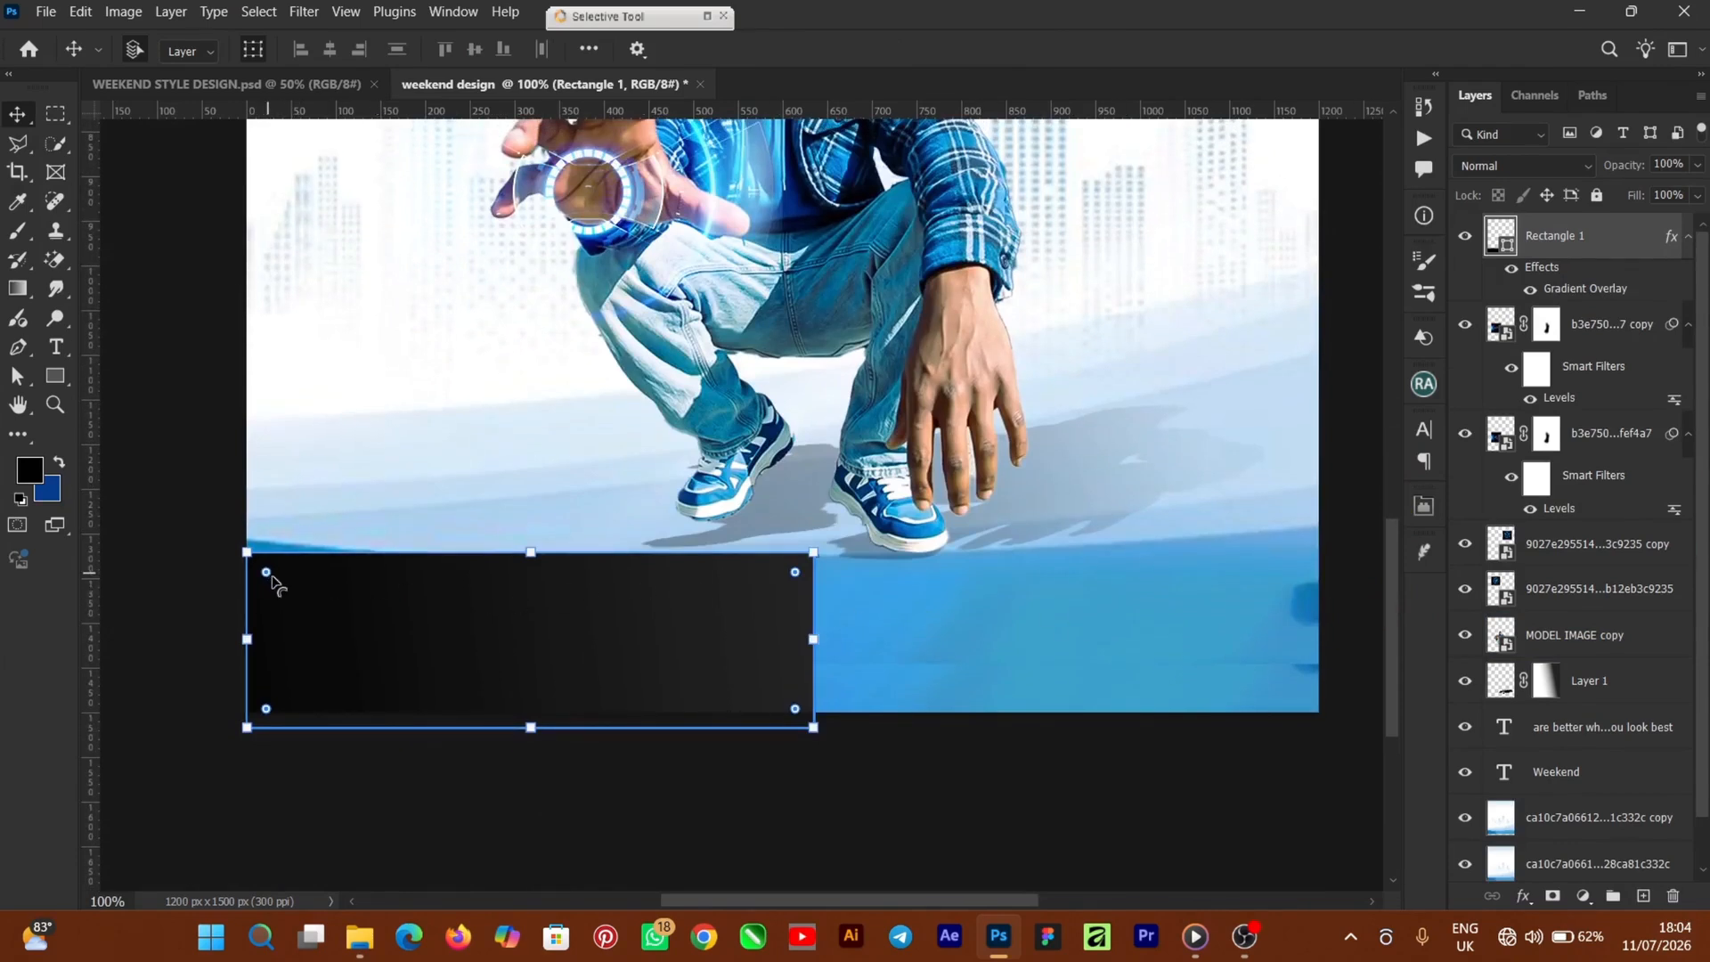
drag(268, 576, 304, 605)
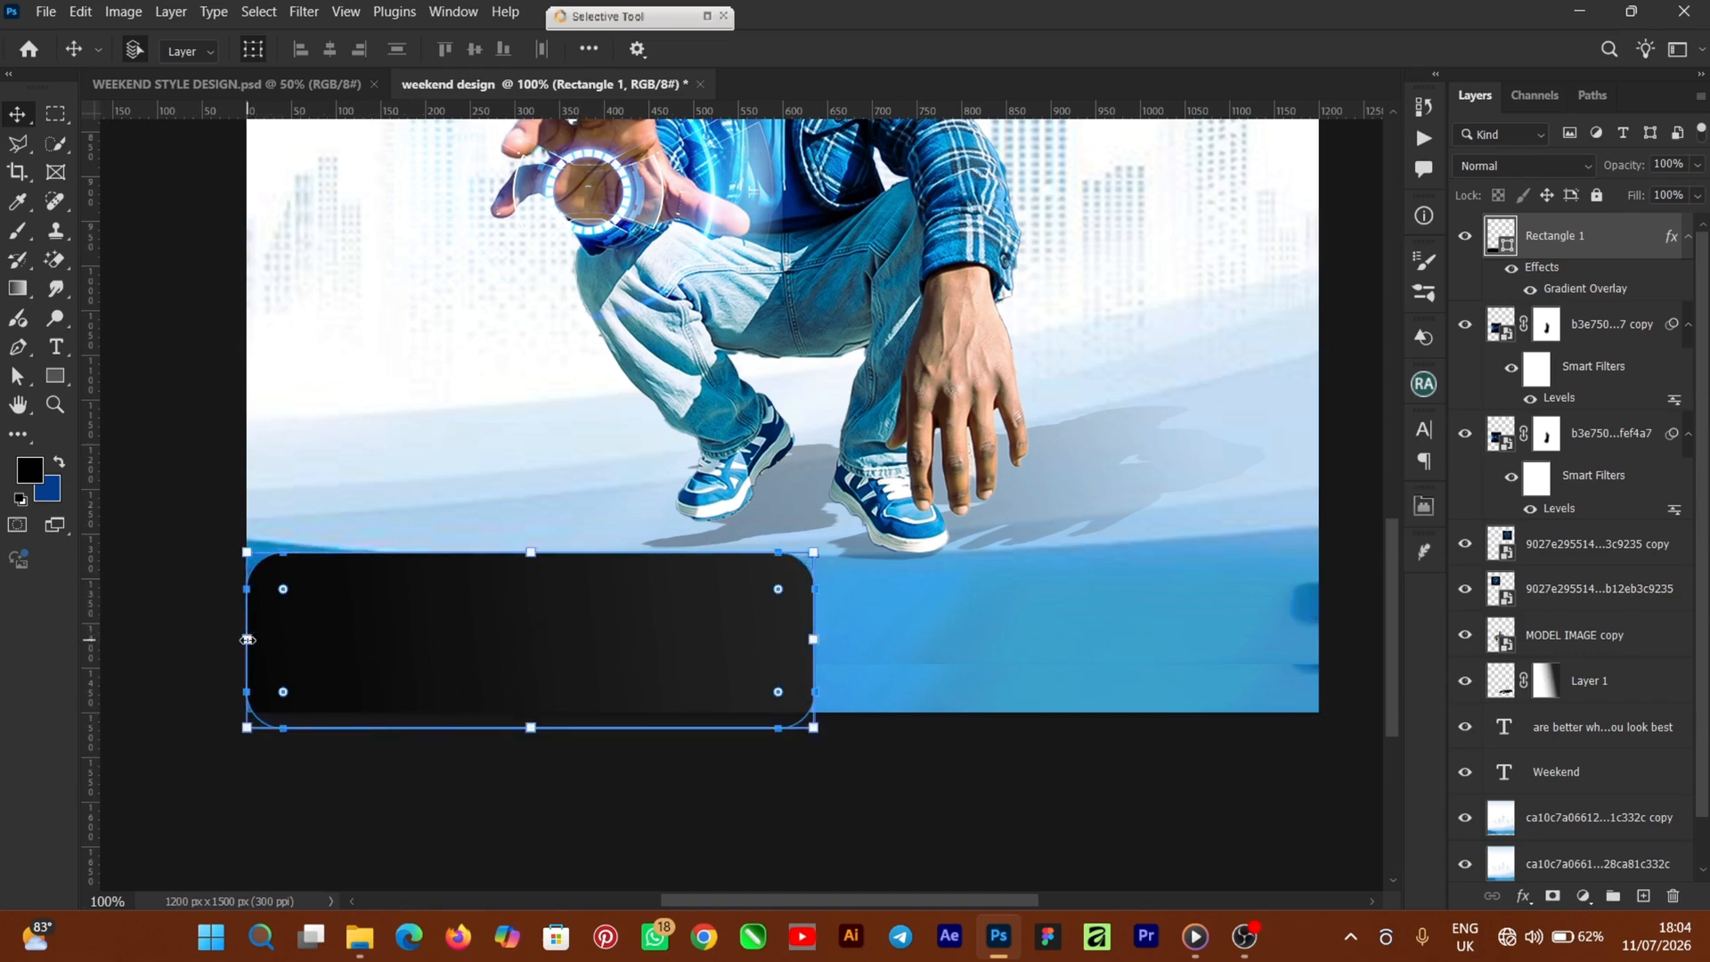
drag(247, 639, 232, 639)
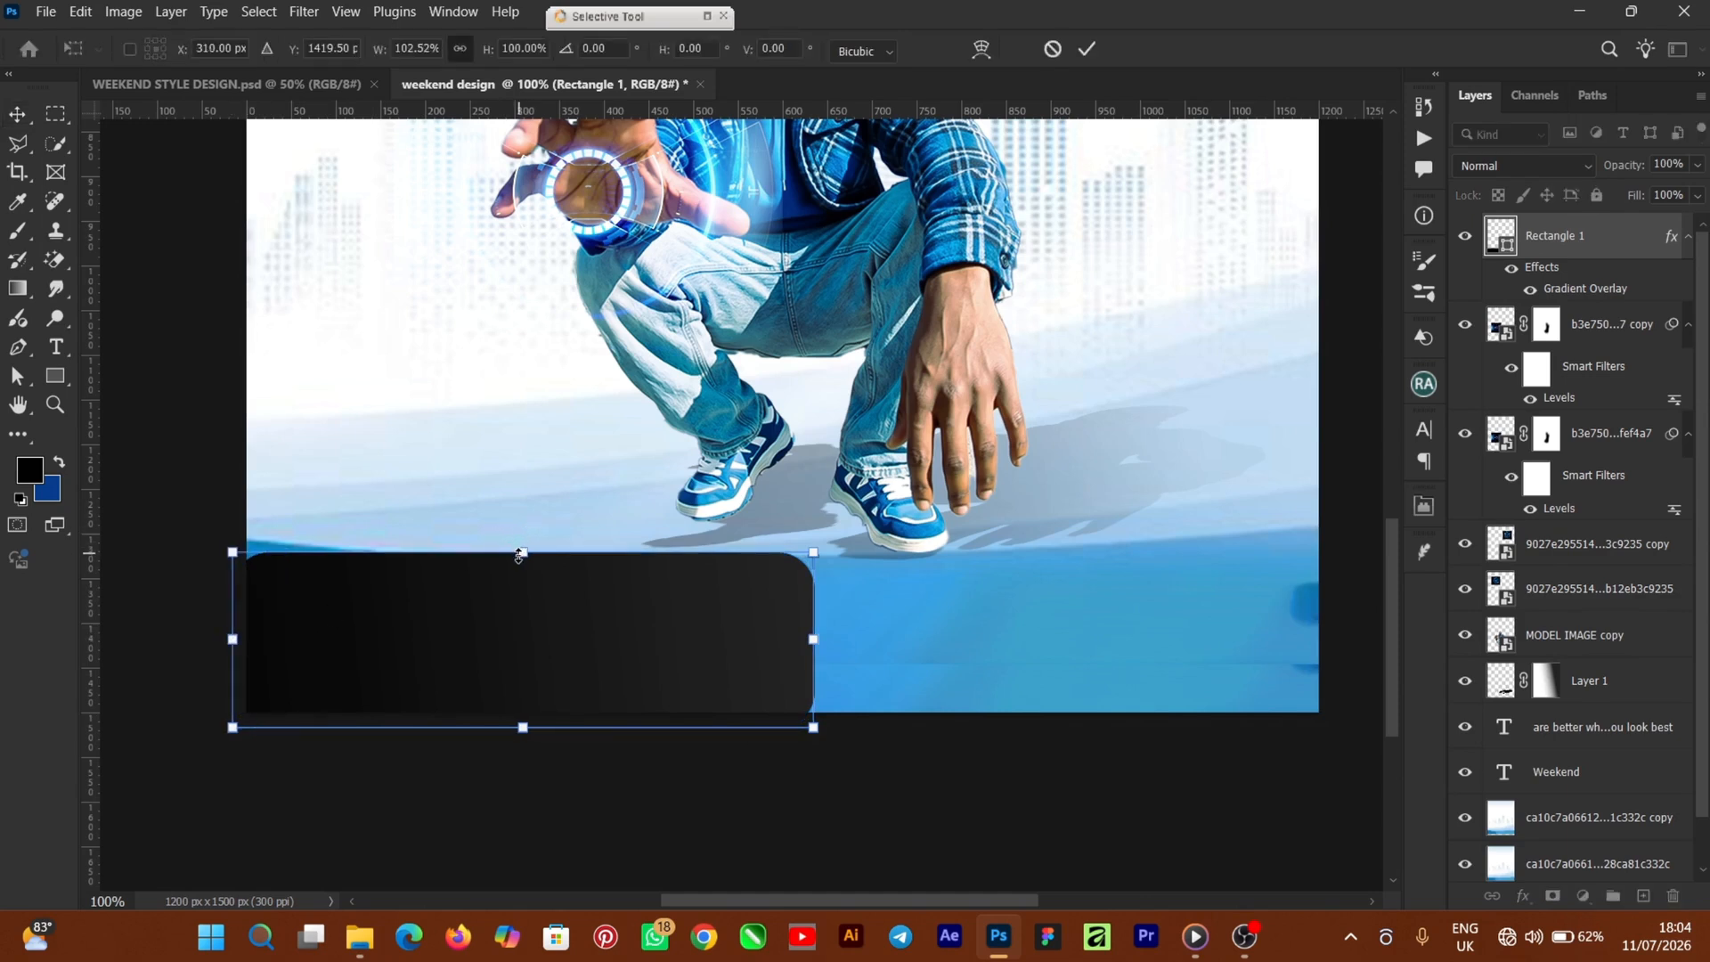
drag(518, 556, 522, 540)
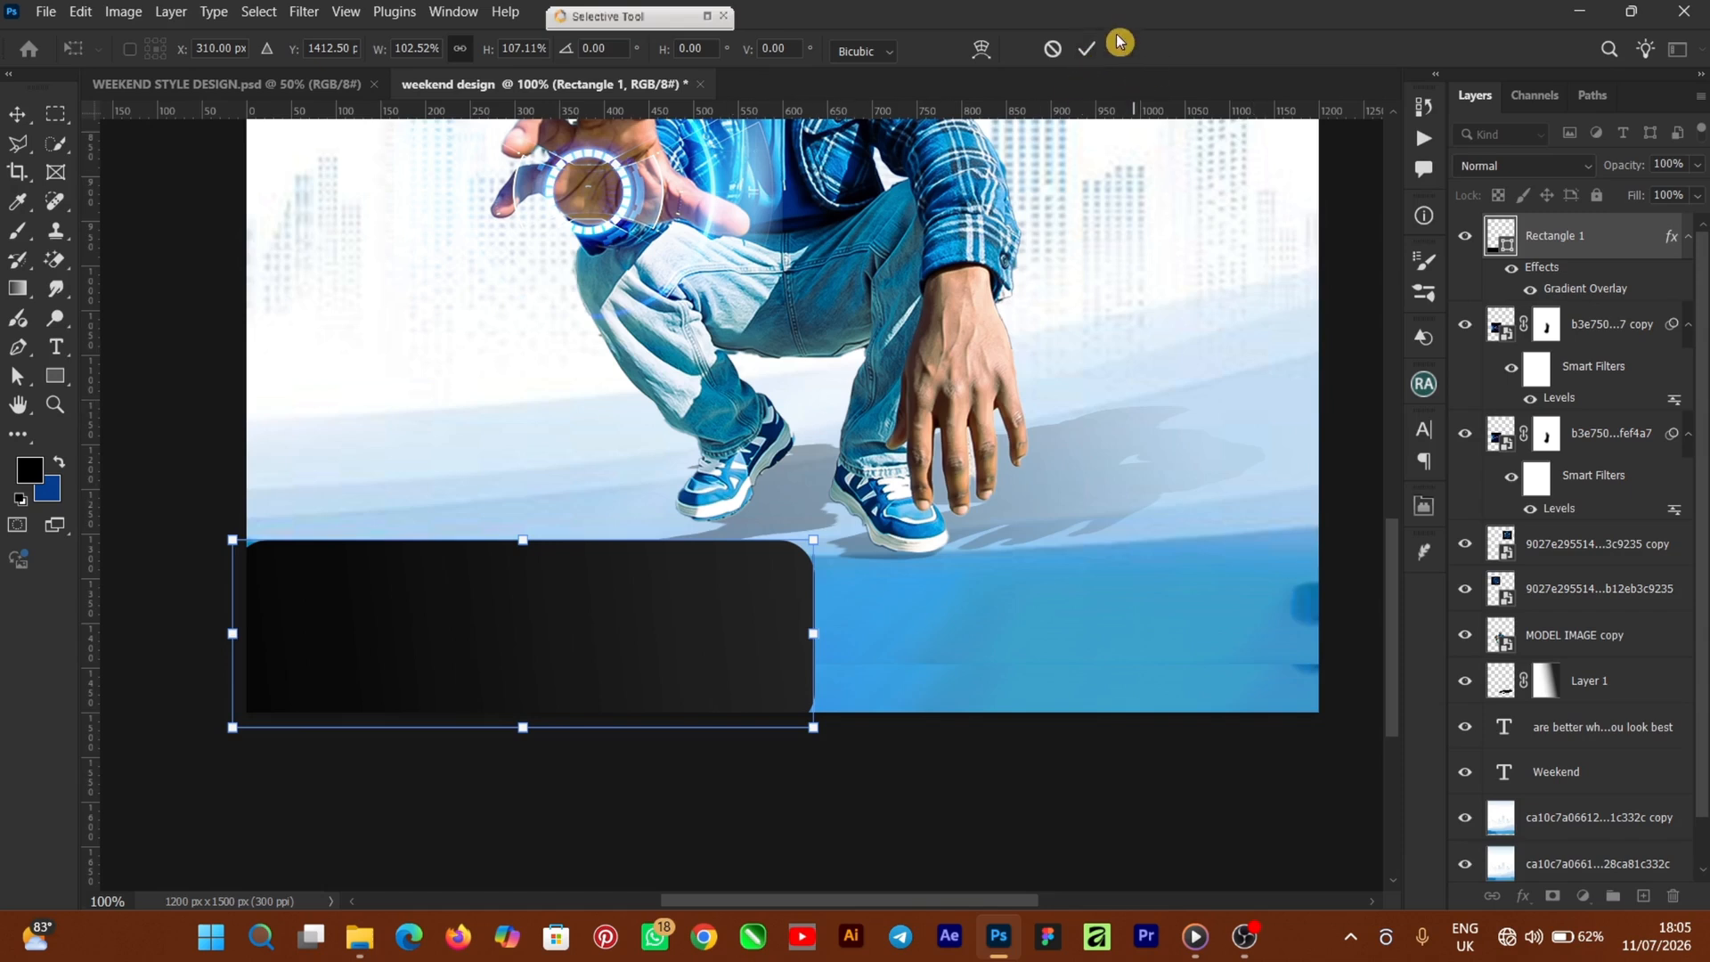
click(1088, 51)
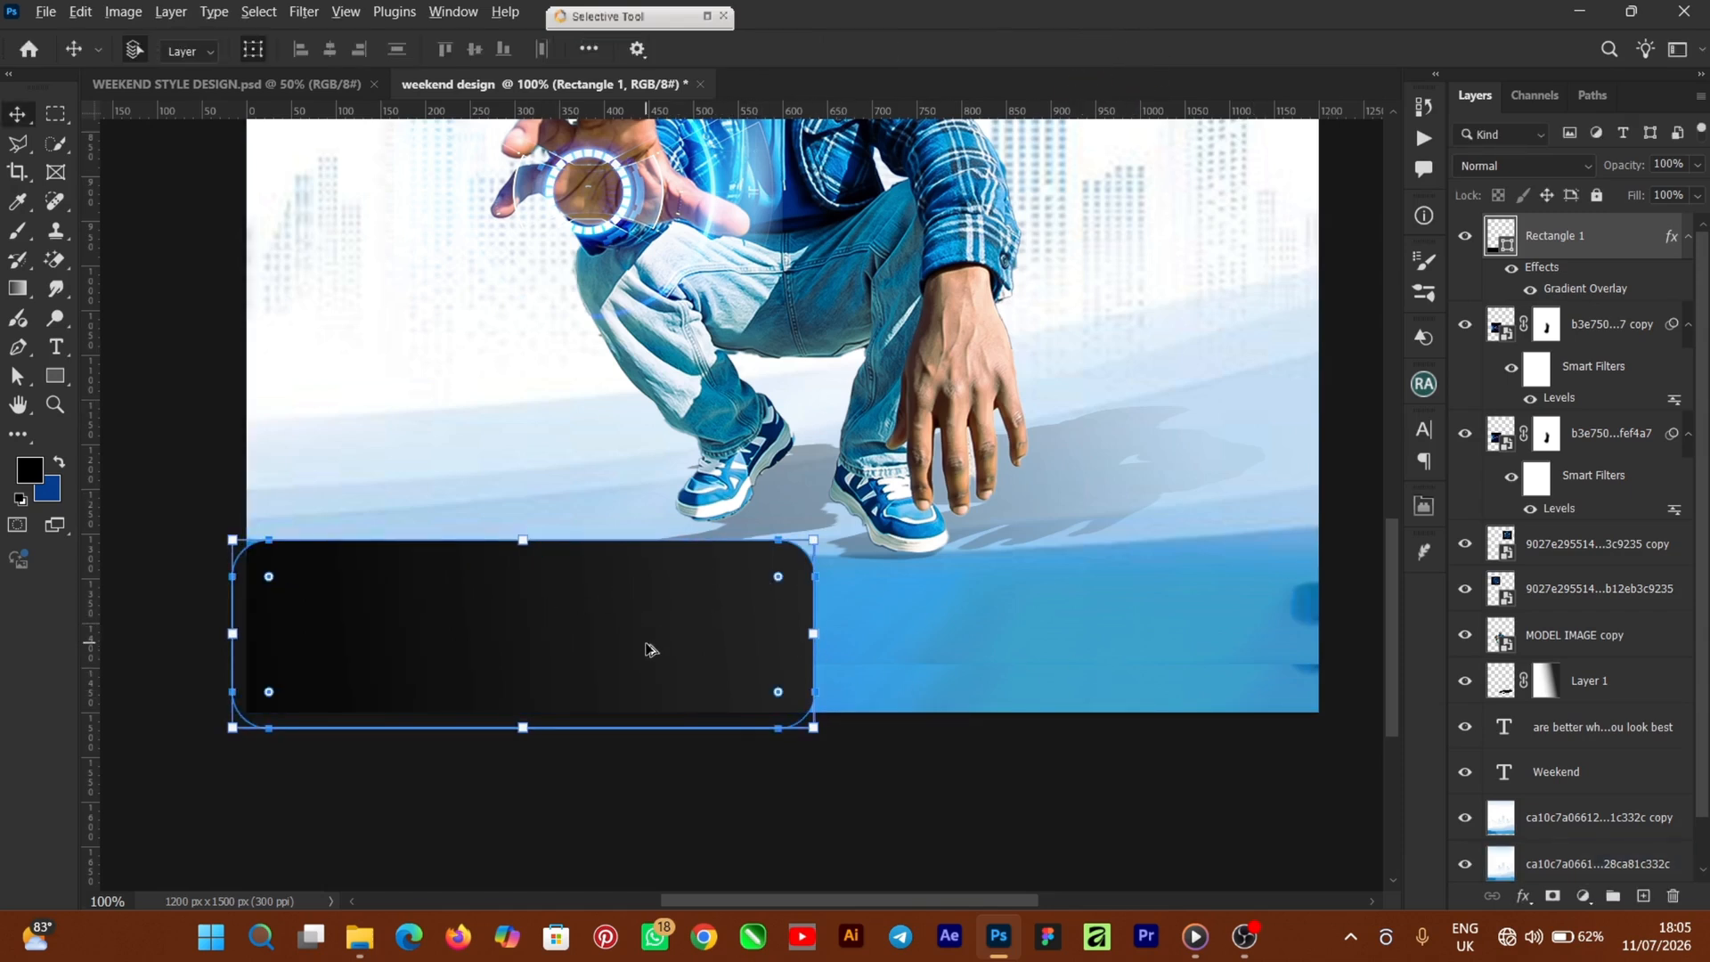
Step: Duplicate the rounded rectangle into the poster's lower-right corner and make the copy solid white (ffffff) with its Gradient Overlay hidden
drag(629, 655, 1167, 661)
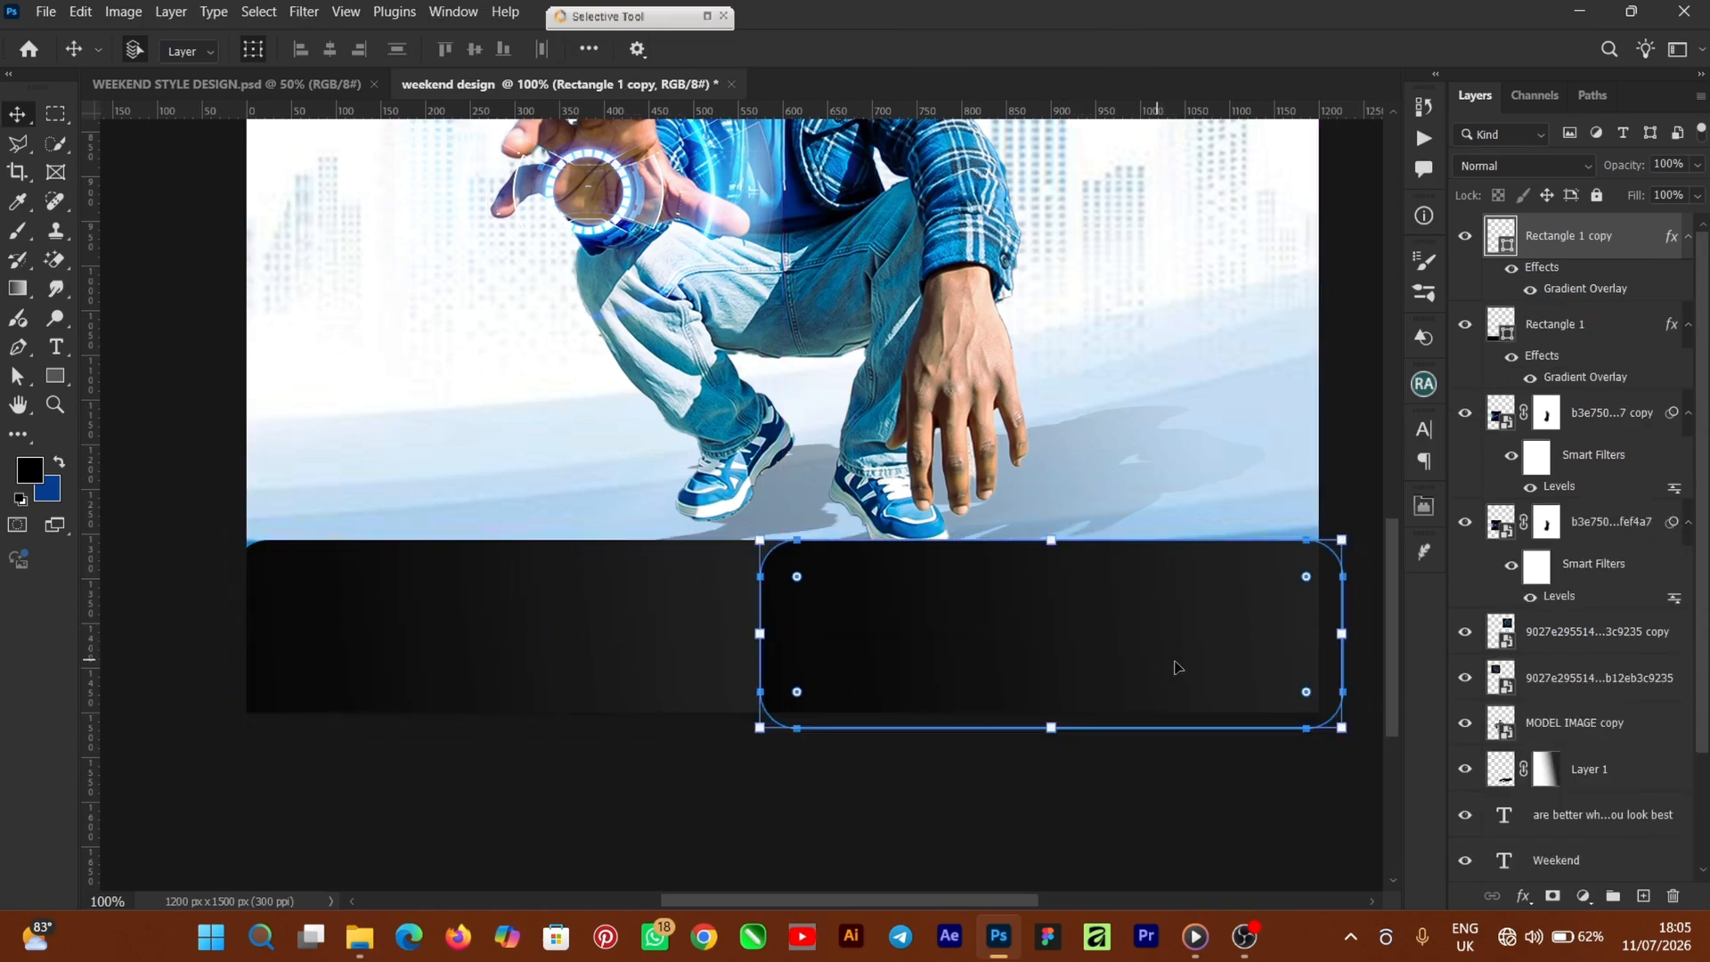
click(1531, 291)
double_click(1505, 245)
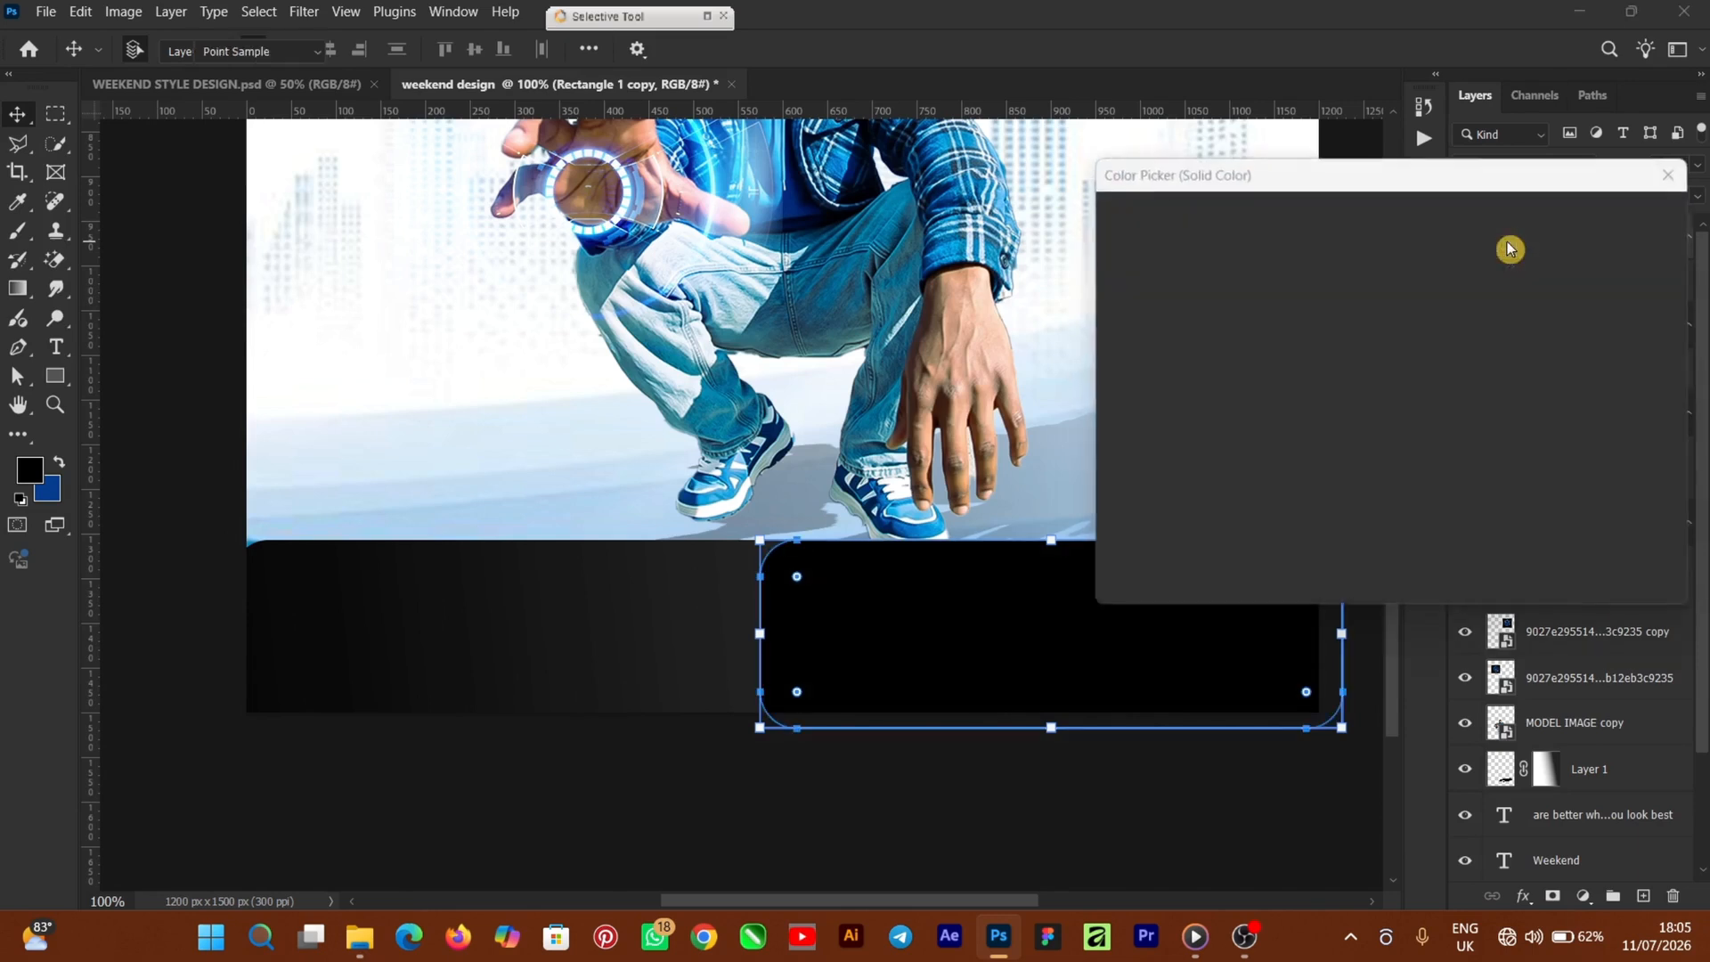
drag(1309, 271, 1036, 162)
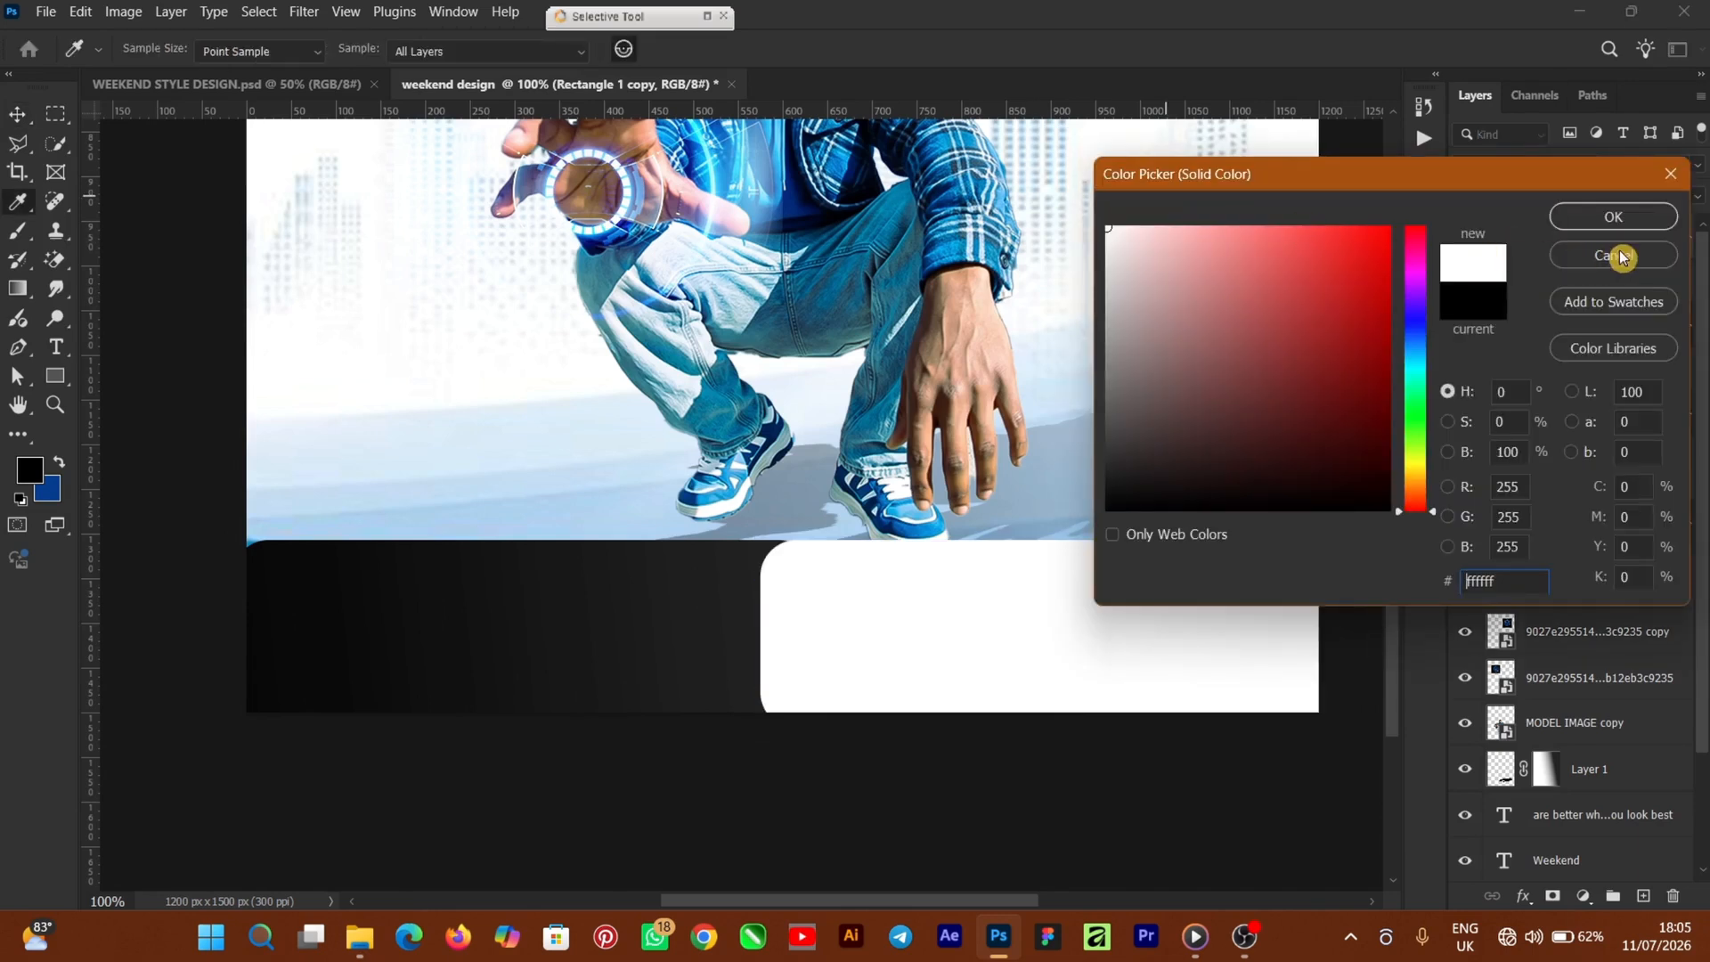
click(1594, 219)
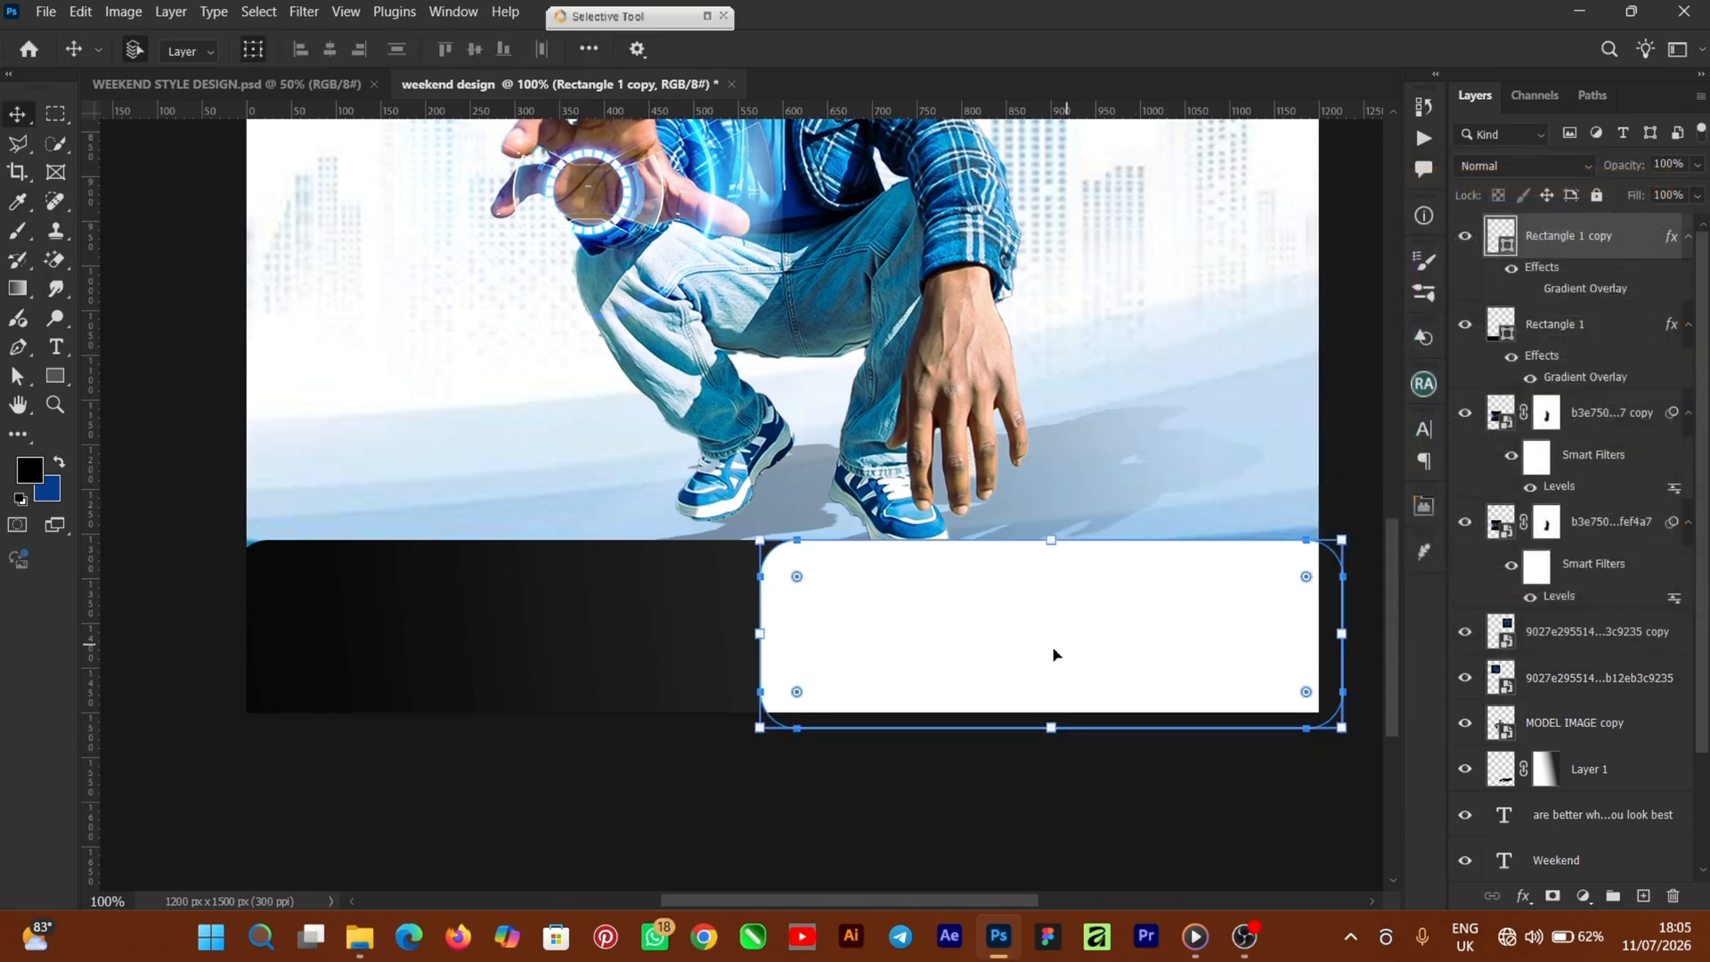
Step: Increase the corner rounding of the white rectangle and deselect it
drag(797, 577, 818, 595)
drag(992, 638, 995, 635)
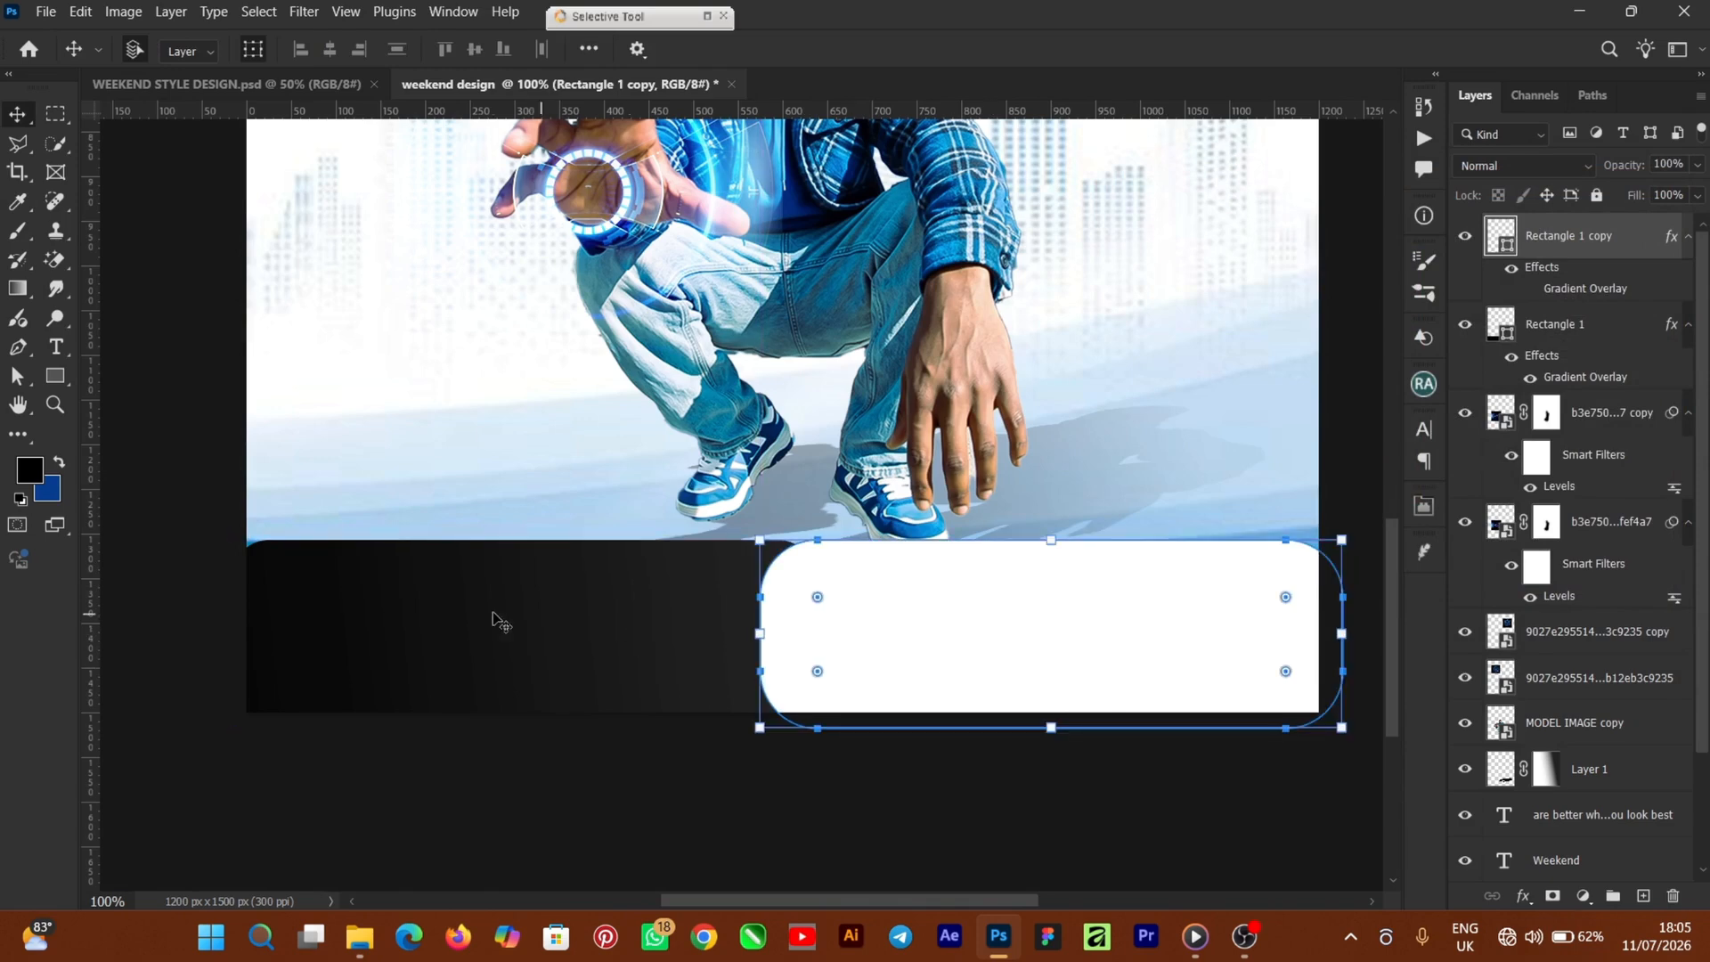
click(198, 674)
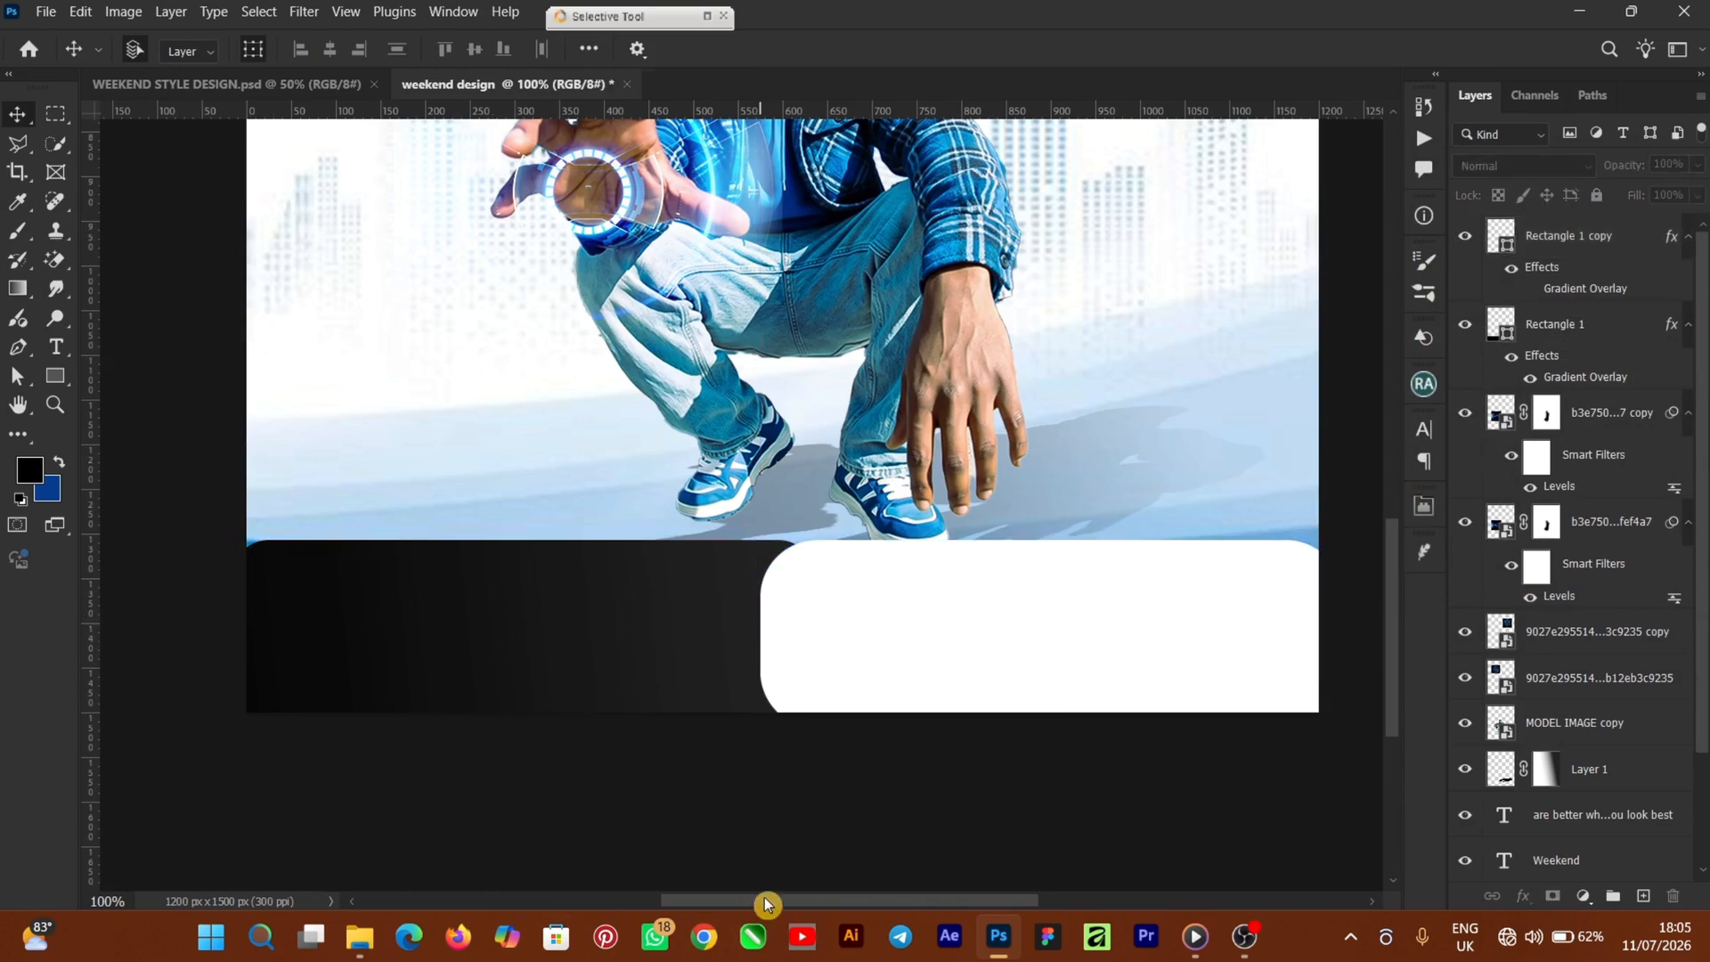
Step: Select the black rectangle along the poster's lower edge
key(ctrl+minus)
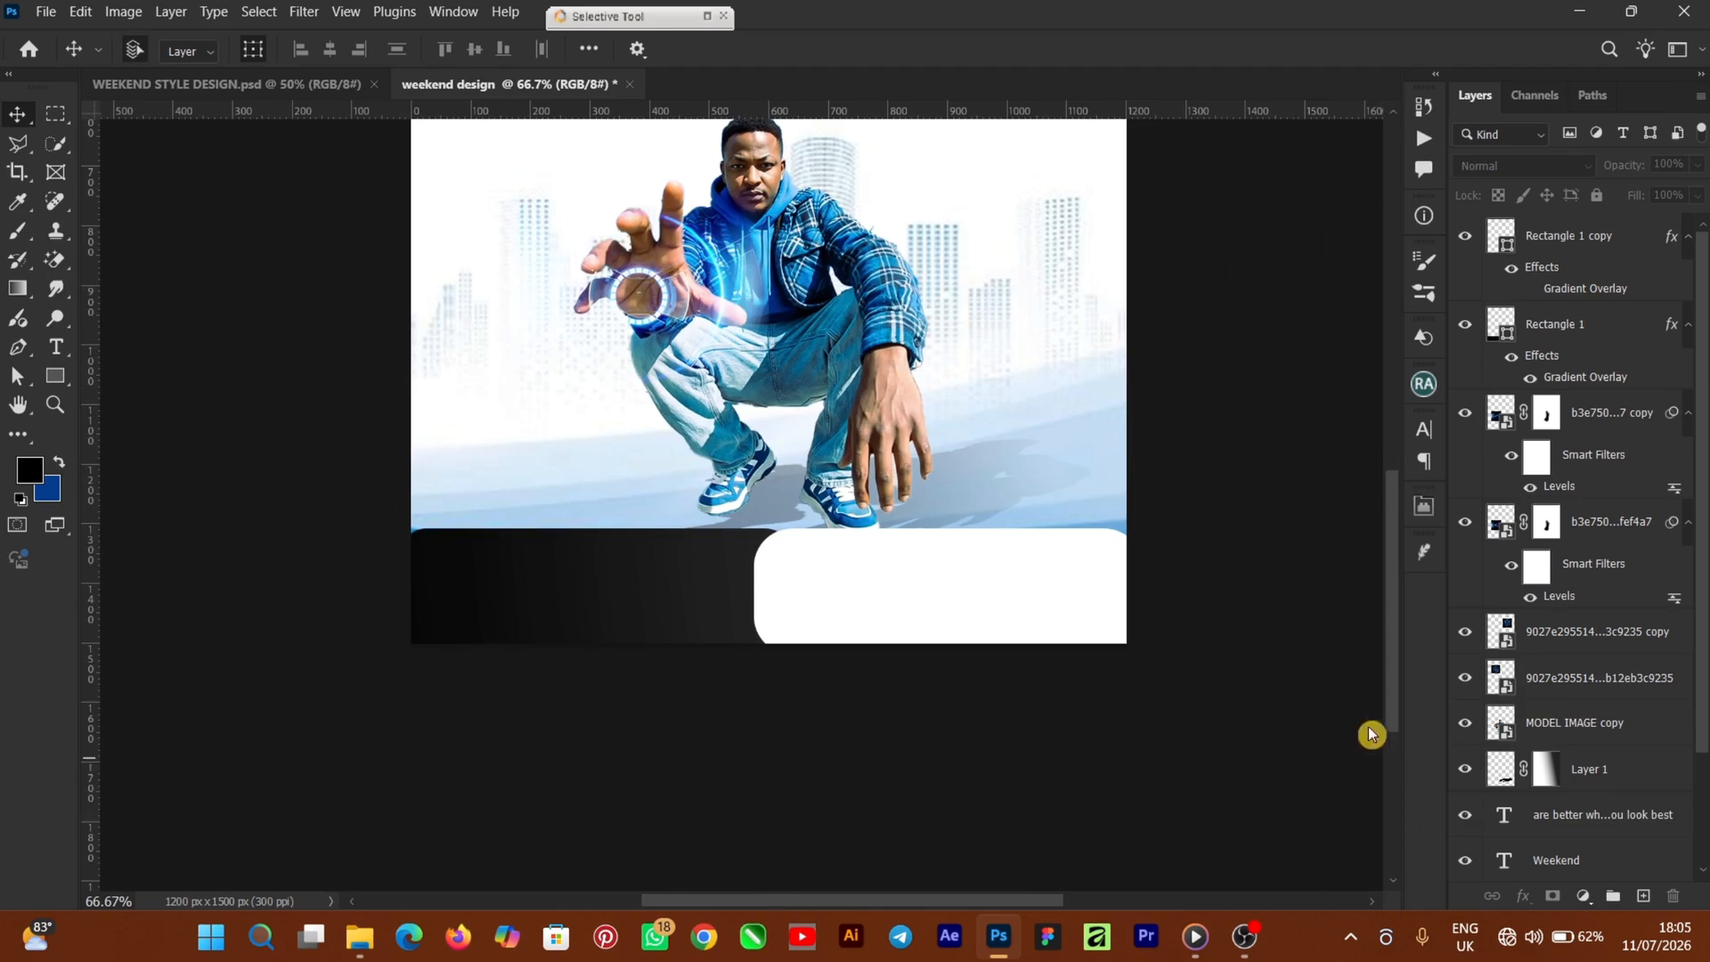
drag(1396, 594, 1400, 529)
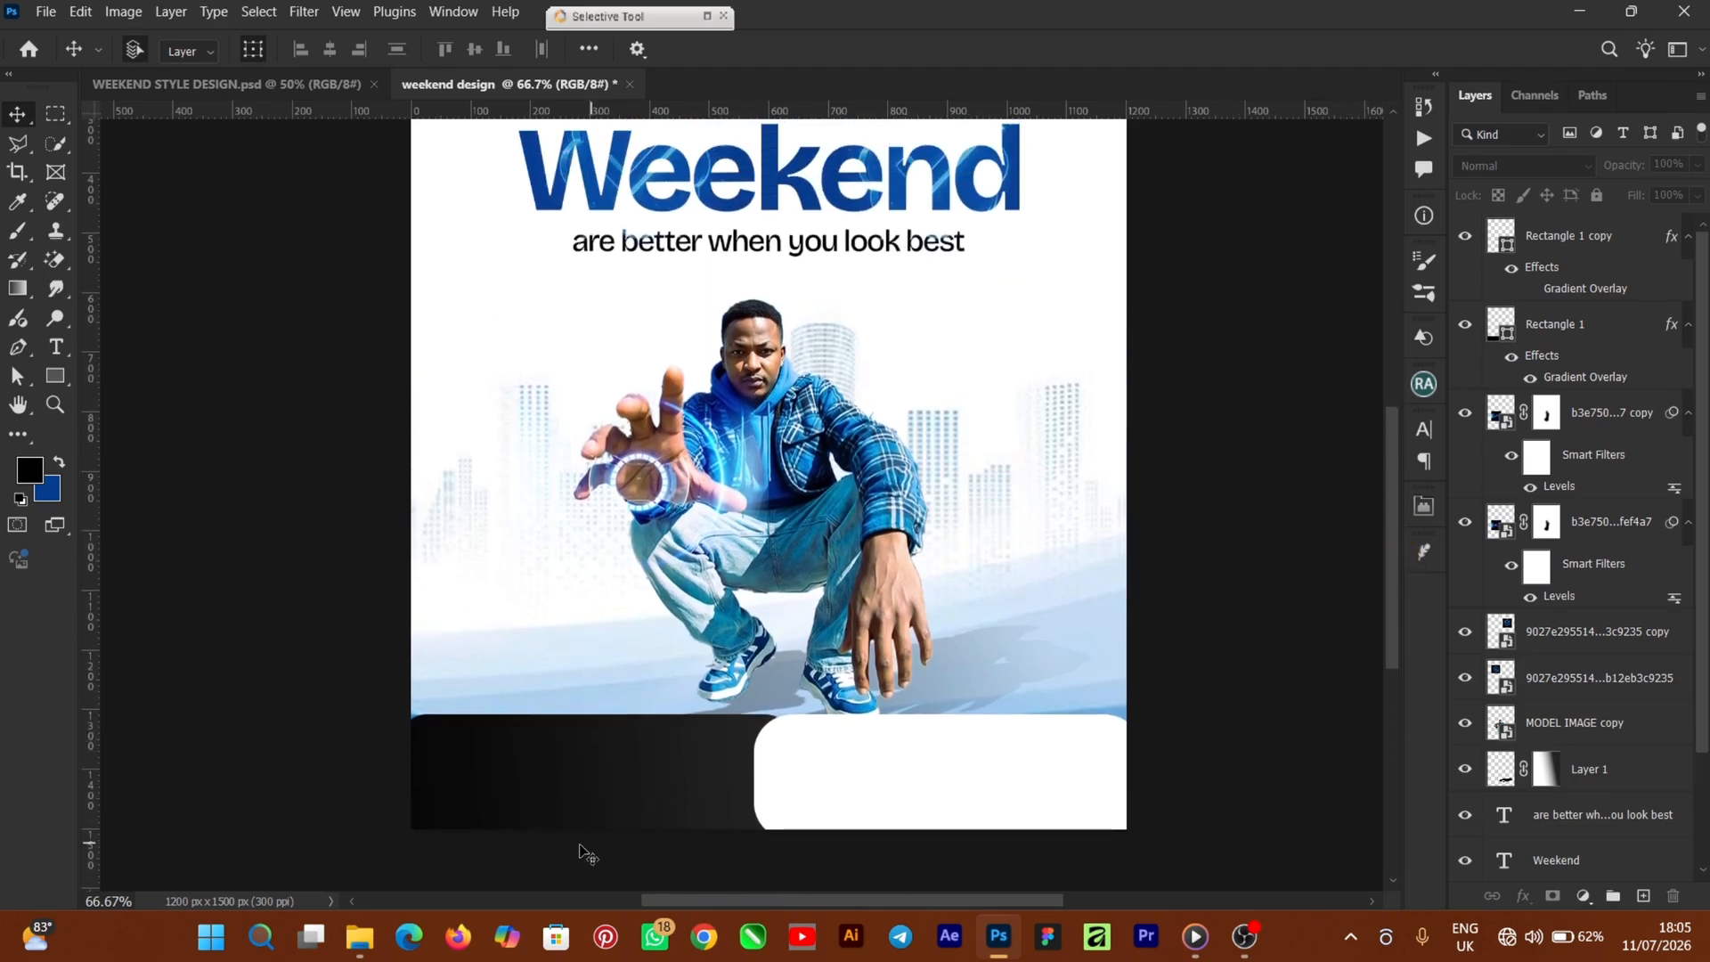
click(656, 764)
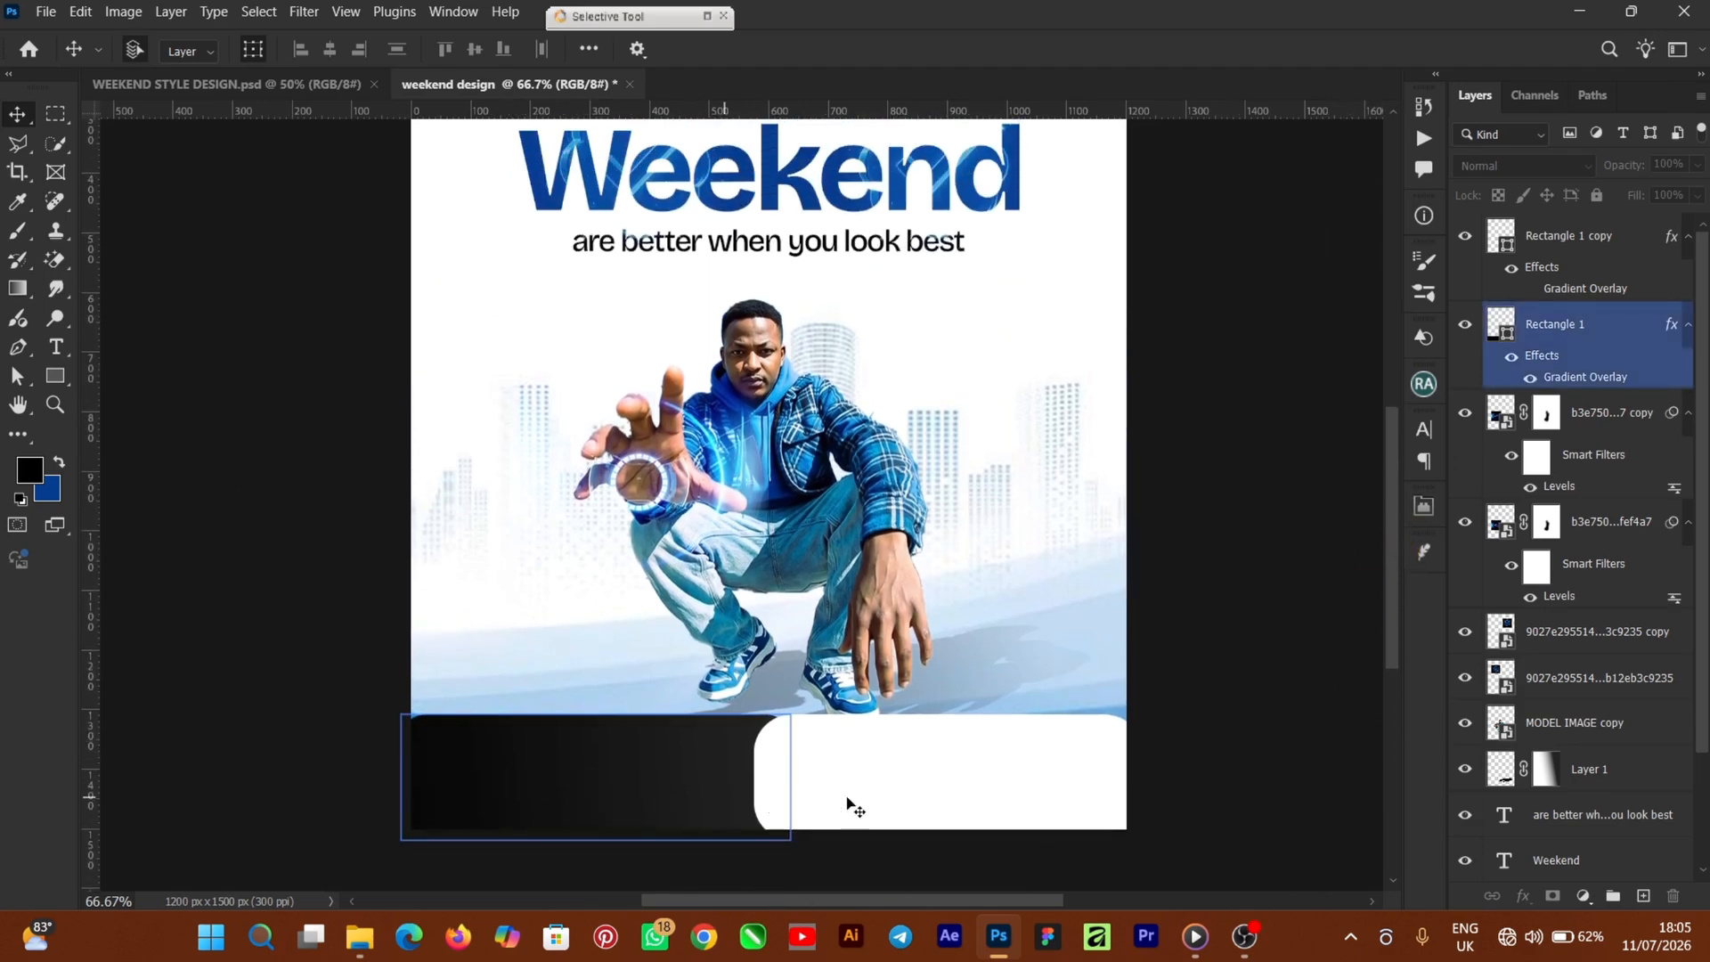